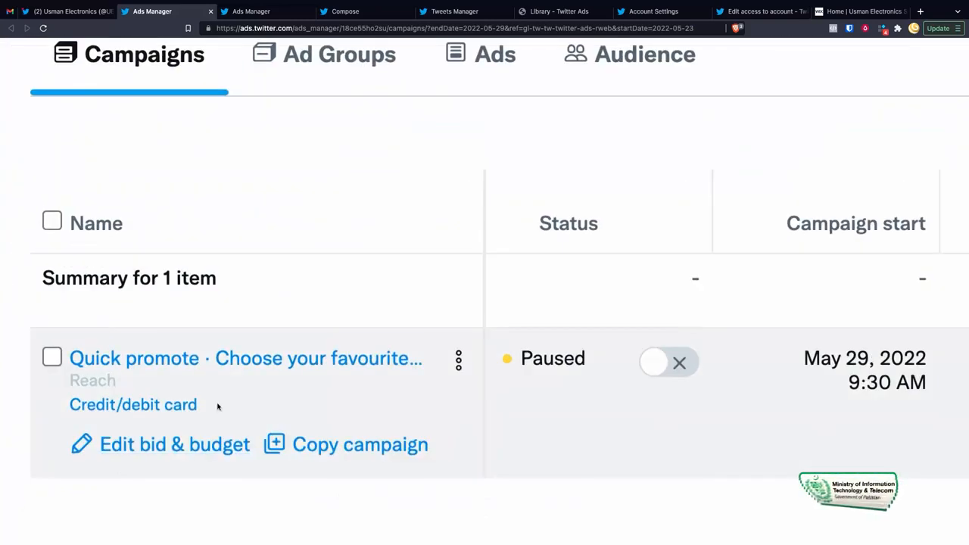
{"action": "scroll", "coordinate": [297, 387], "scroll_direction": "left", "scroll_amount": 1}
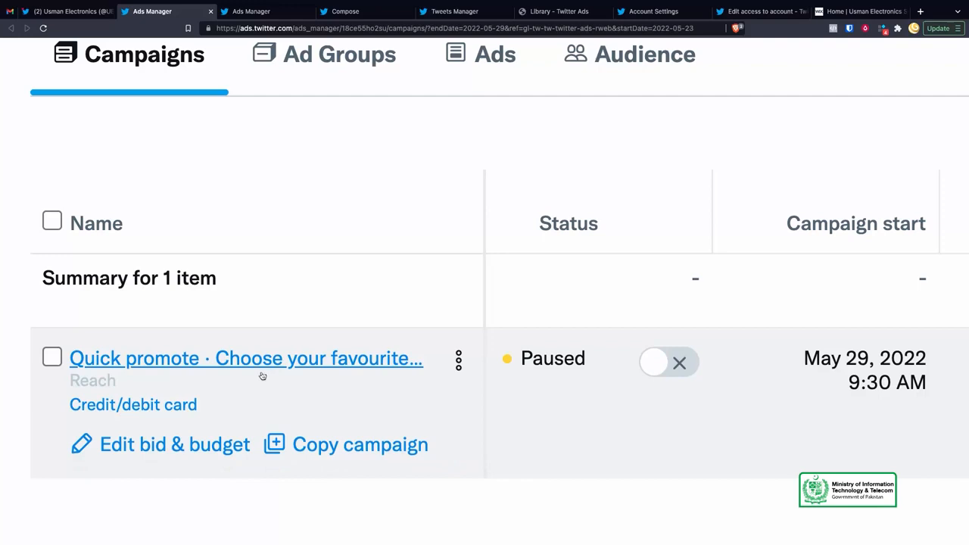
{"action": "scroll", "coordinate": [354, 380], "scroll_direction": "right", "scroll_amount": 5}
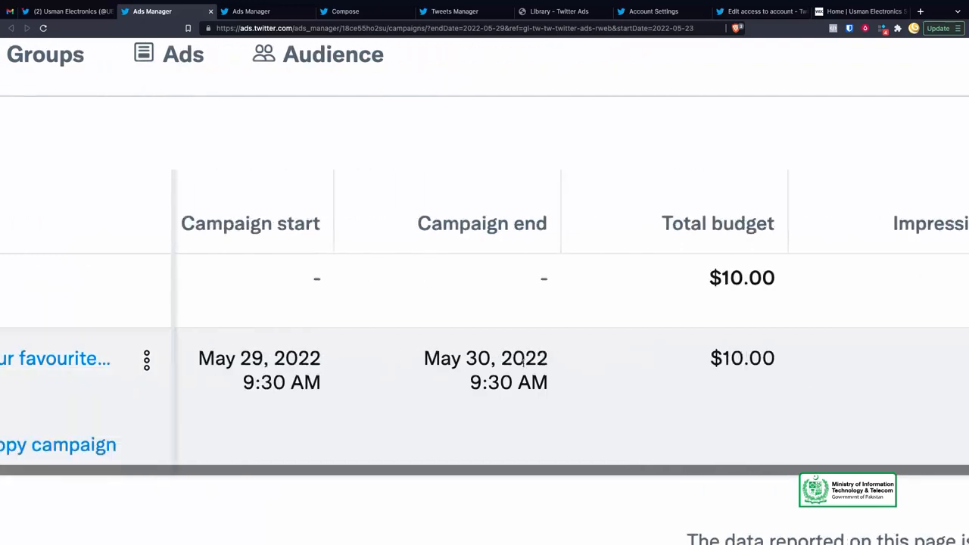
{"action": "scroll", "coordinate": [356, 381], "scroll_direction": "left", "scroll_amount": 3}
{"action": "scroll", "coordinate": [307, 377], "scroll_direction": "down", "scroll_amount": 5}
{"action": "scroll", "coordinate": [298, 377], "scroll_direction": "up", "scroll_amount": 1}
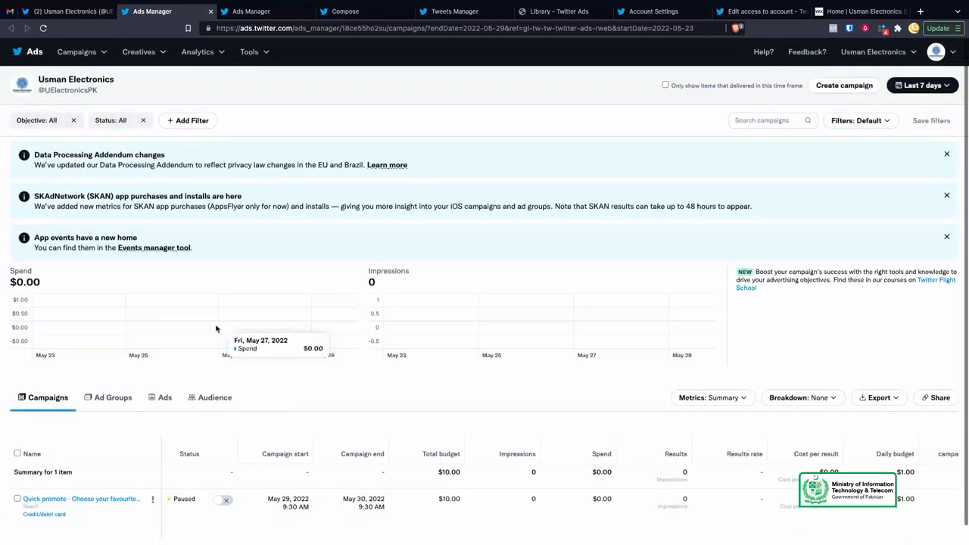
{"action": "scroll", "coordinate": [287, 340], "scroll_direction": "down", "scroll_amount": 1}
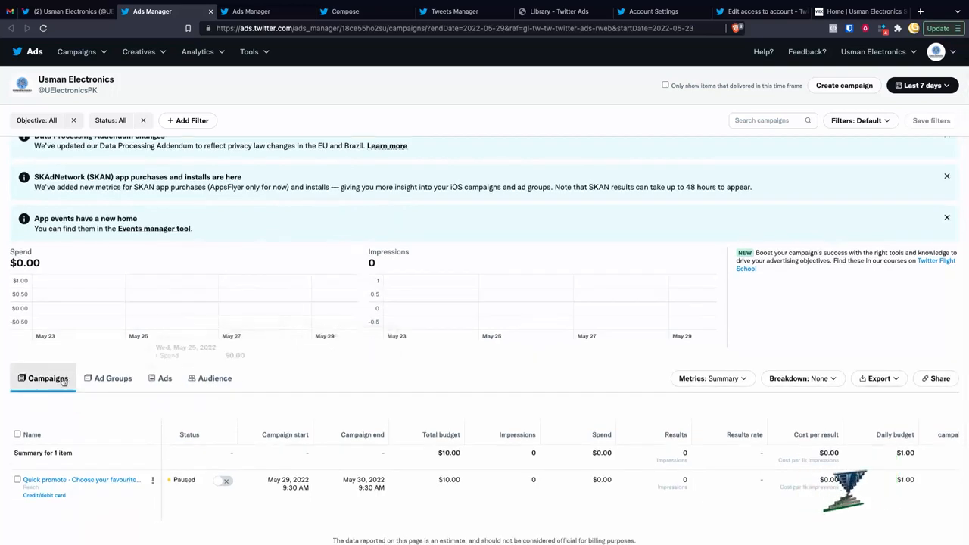
{"action": "left_click", "coordinate": [102, 383]}
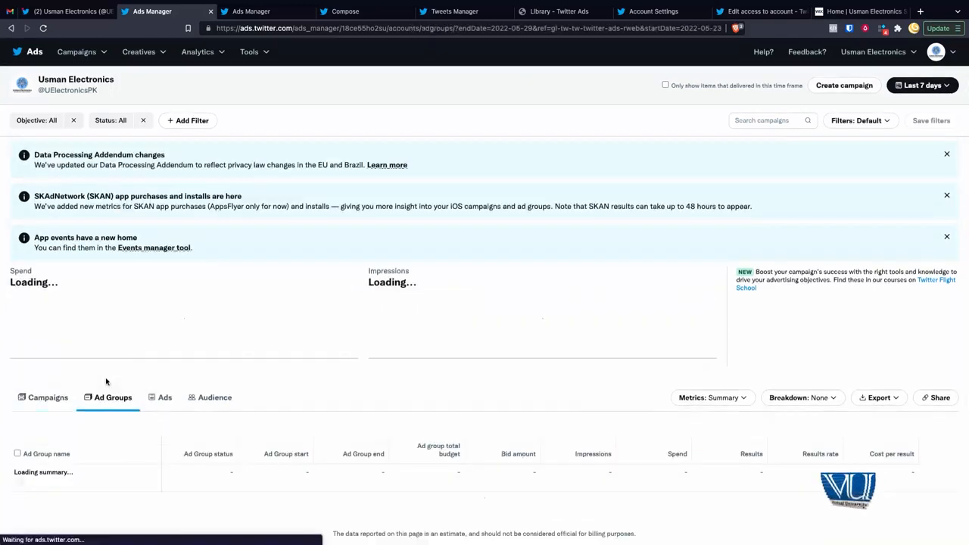
{"action": "left_click", "coordinate": [161, 399]}
{"action": "left_click", "coordinate": [237, 402]}
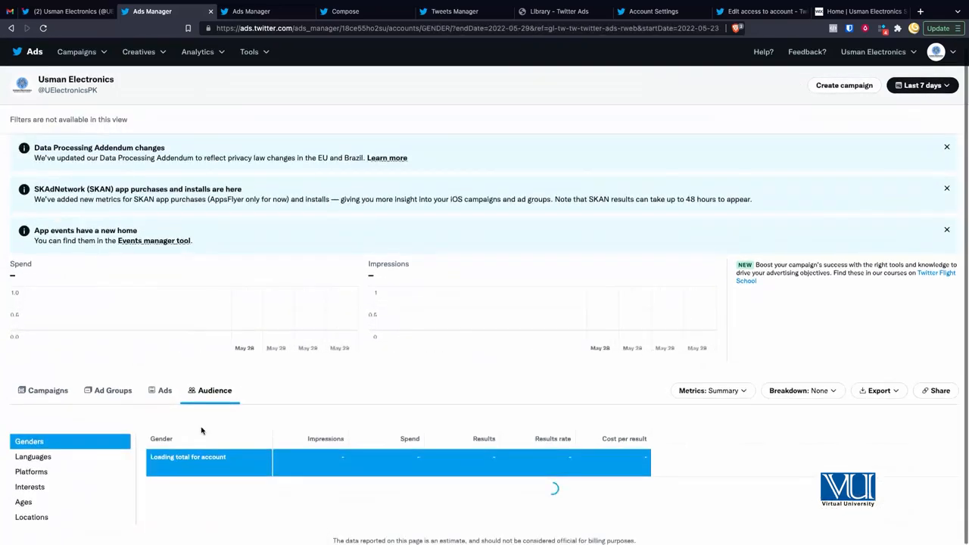
{"action": "left_click", "coordinate": [41, 390]}
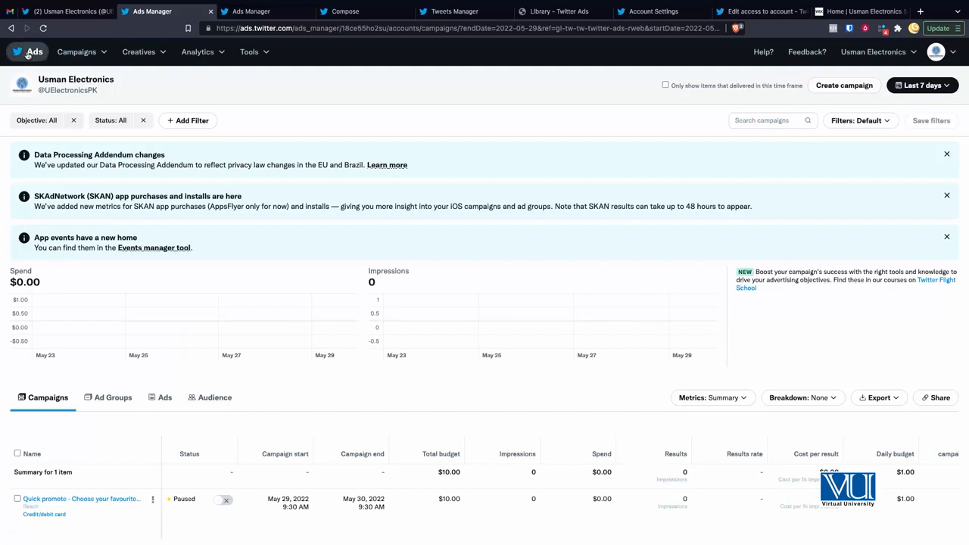
Step: Glance at the Campaigns menu, then bring up the Creatives menu of tweet and media tools
{"action": "scroll", "coordinate": [67, 59], "scroll_direction": "up", "scroll_amount": 5}
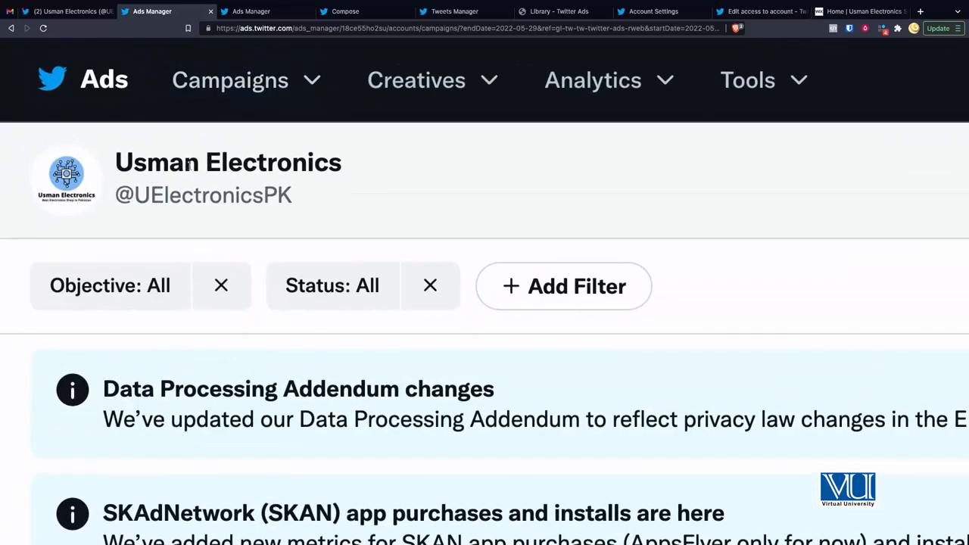
{"action": "triple_click", "coordinate": [121, 163]}
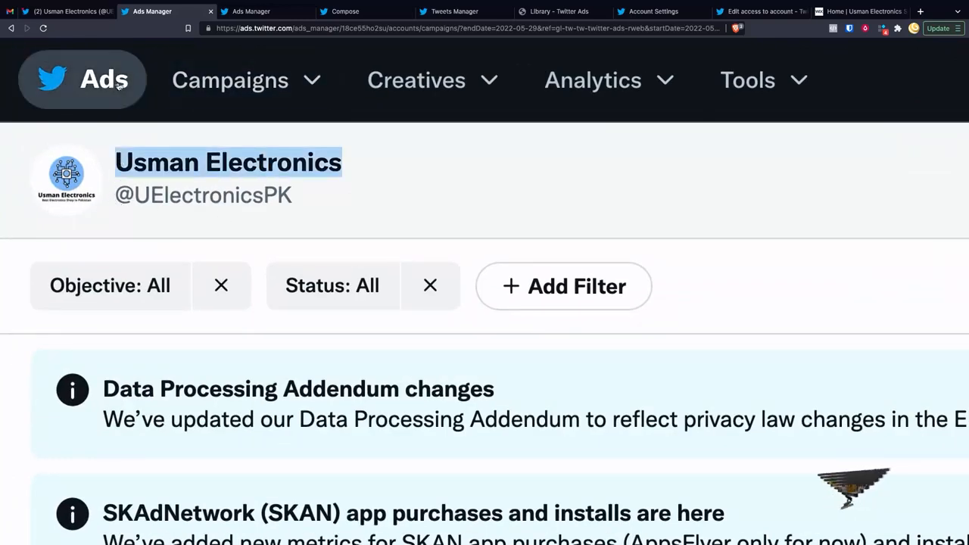
{"action": "left_click", "coordinate": [250, 81]}
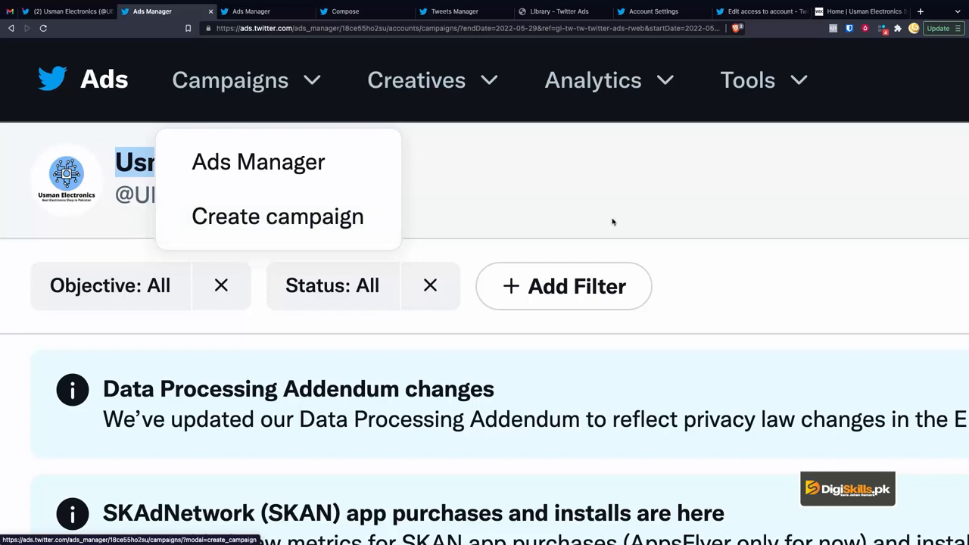
{"action": "left_click", "coordinate": [646, 221]}
{"action": "scroll", "coordinate": [701, 226], "scroll_direction": "right", "scroll_amount": 10}
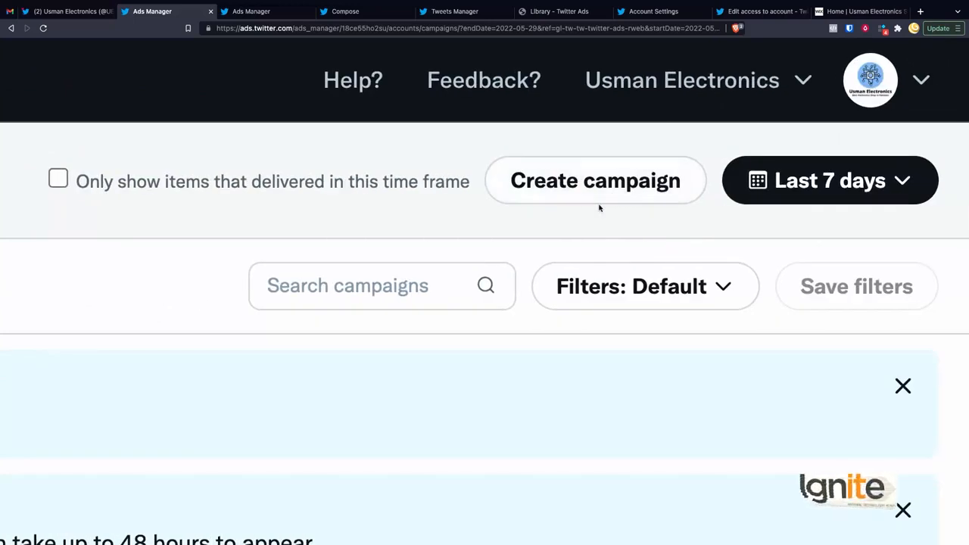
{"action": "scroll", "coordinate": [599, 207], "scroll_direction": "left", "scroll_amount": 10}
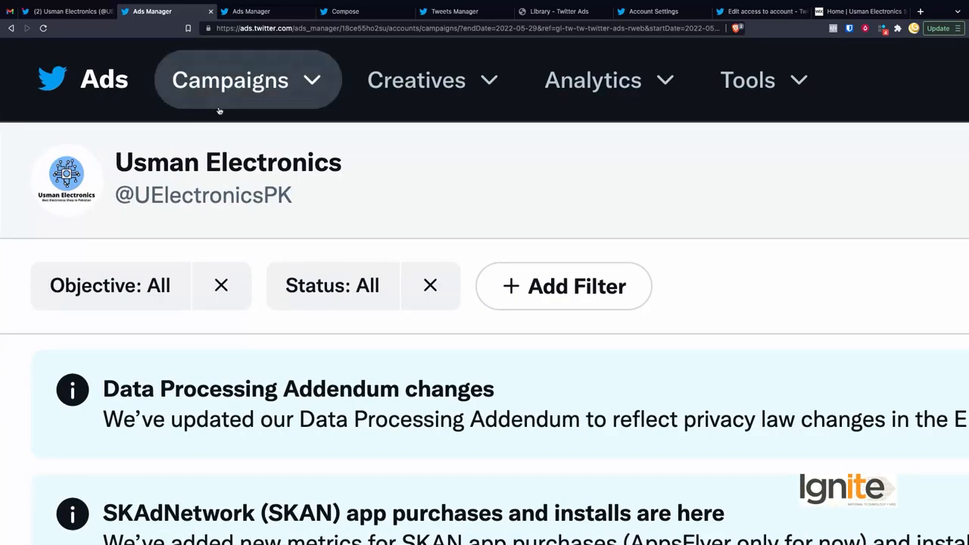
{"action": "left_click", "coordinate": [435, 83]}
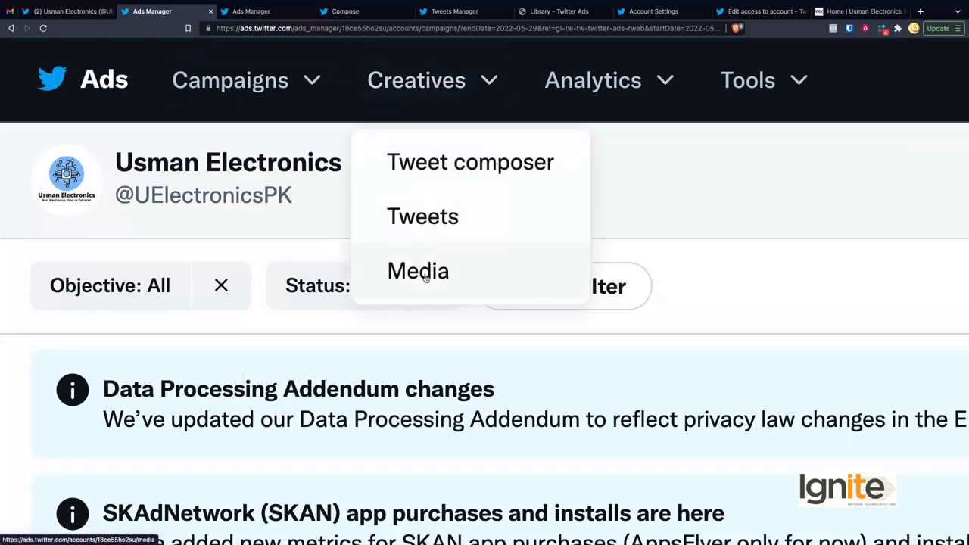
Step: Start a Single media ad in the Tweet composer, then view the Tweets list with the footballer poll
{"action": "left_click", "coordinate": [470, 170]}
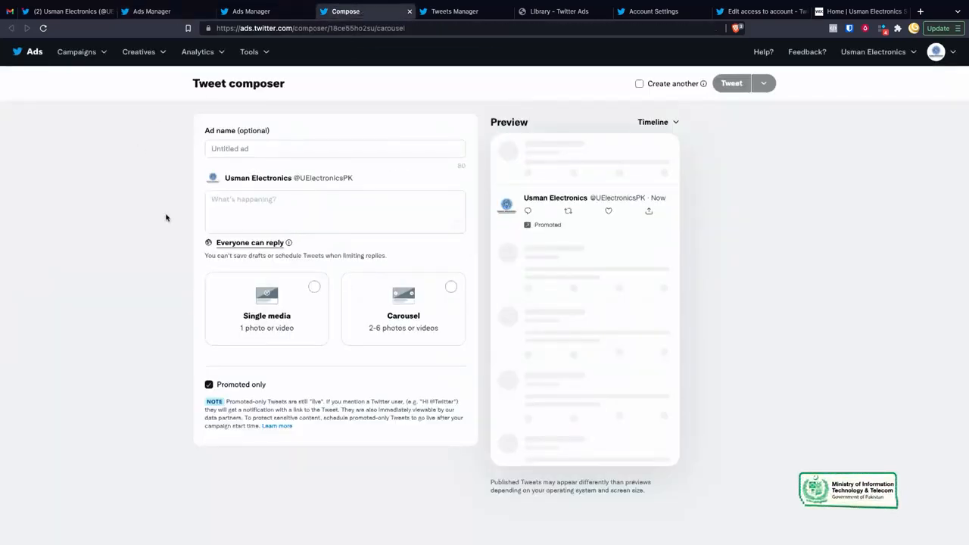
{"action": "left_click", "coordinate": [290, 301]}
{"action": "scroll", "coordinate": [298, 378], "scroll_direction": "down", "scroll_amount": 1}
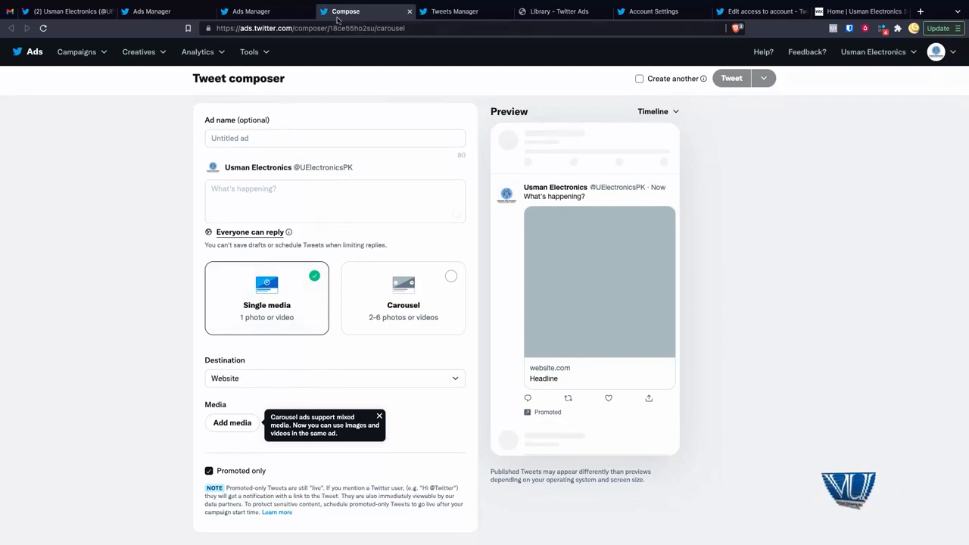
{"action": "left_click", "coordinate": [456, 11]}
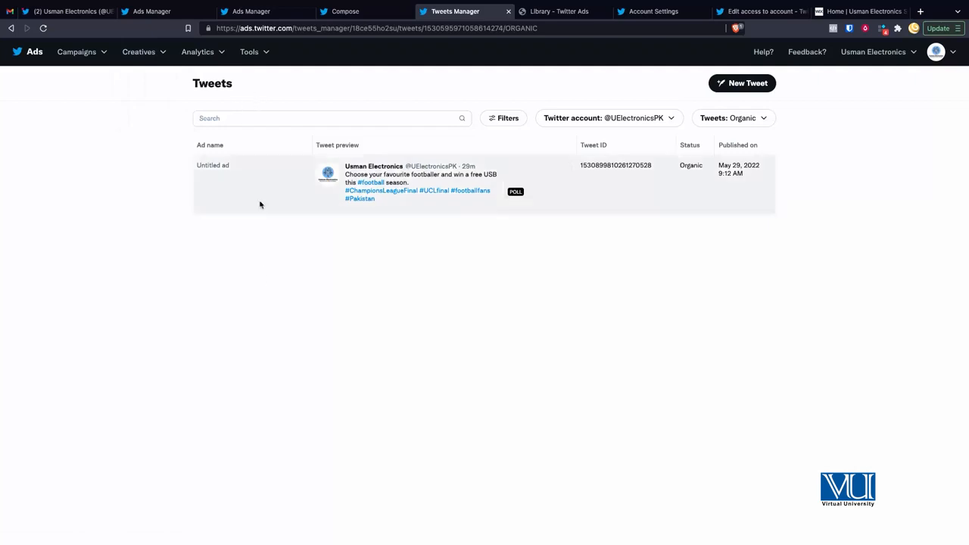
Step: Filter the Tweets list to Promoted-only, then to Scheduled tweets, which shows no entries
{"action": "scroll", "coordinate": [326, 192], "scroll_direction": "up", "scroll_amount": 5}
{"action": "scroll", "coordinate": [214, 244], "scroll_direction": "left", "scroll_amount": 3}
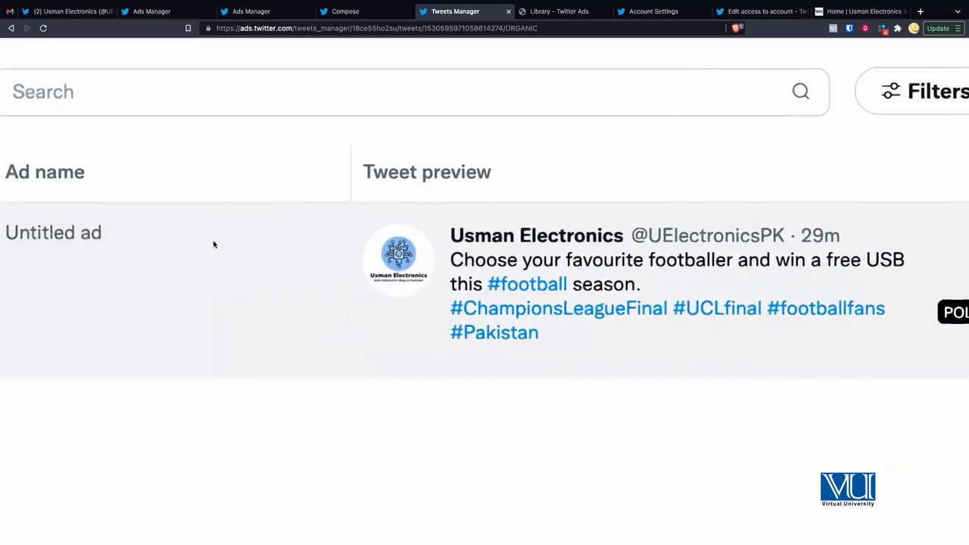
{"action": "scroll", "coordinate": [214, 244], "scroll_direction": "down", "scroll_amount": 5}
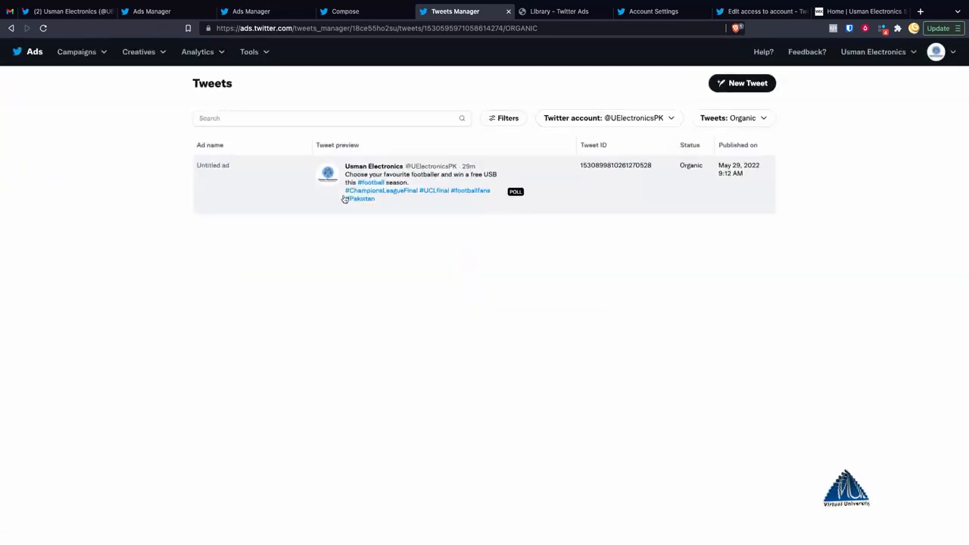
{"action": "left_click", "coordinate": [608, 119]}
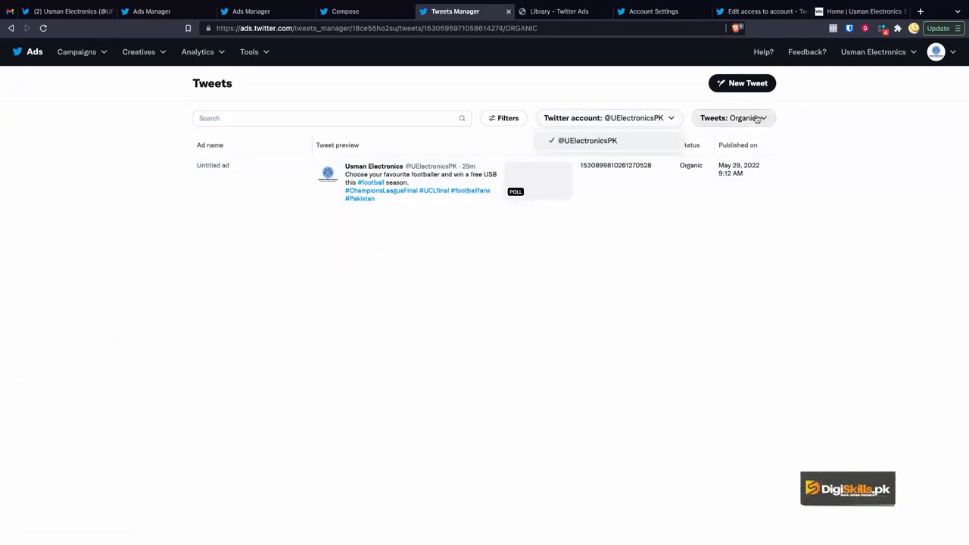
{"action": "left_click", "coordinate": [728, 119]}
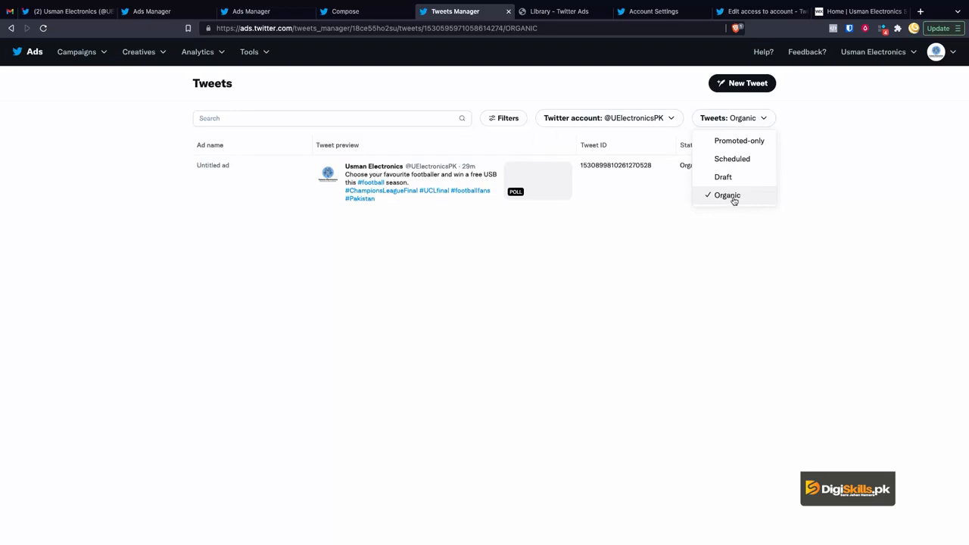
{"action": "left_click", "coordinate": [735, 142]}
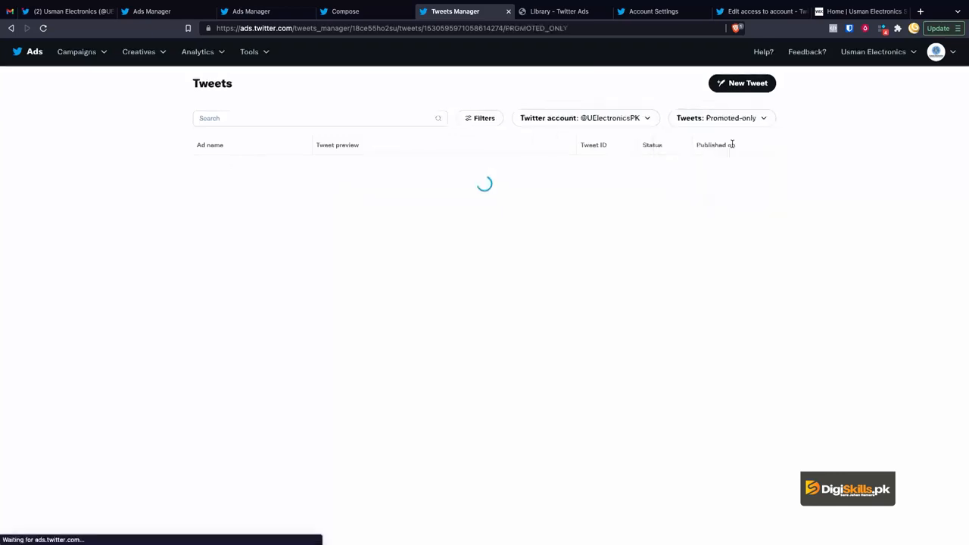
{"action": "left_click", "coordinate": [733, 120]}
{"action": "left_click", "coordinate": [712, 158]}
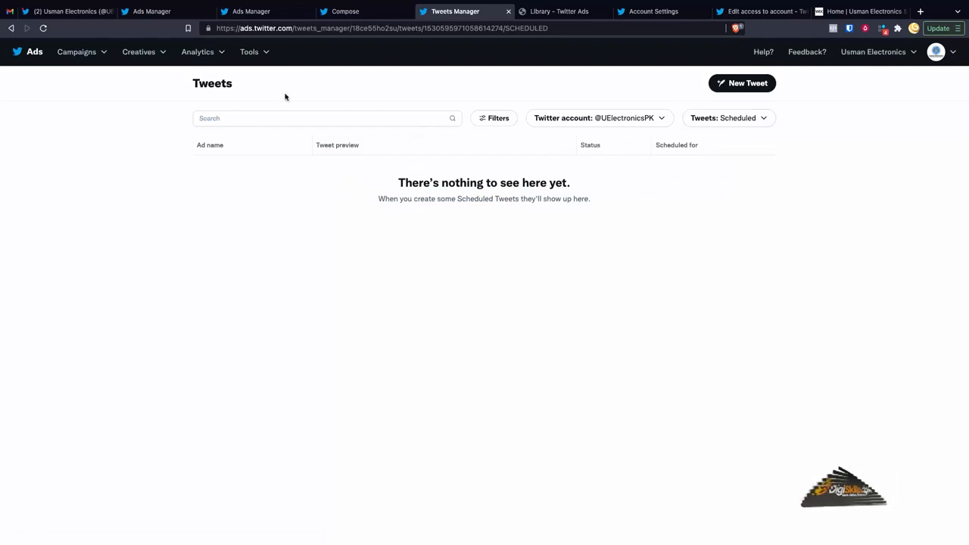
{"action": "left_click", "coordinate": [151, 53]}
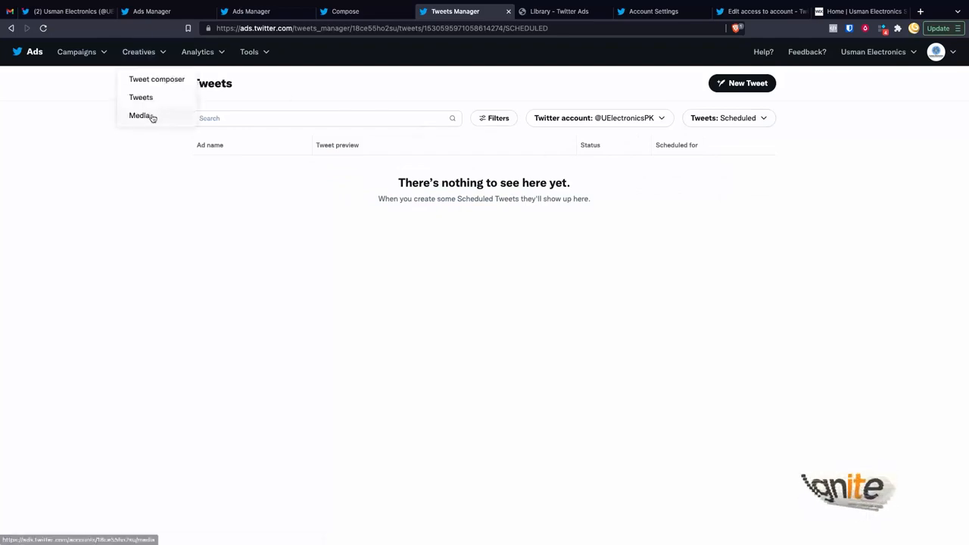
Step: View the media Library holding the 0:05 Promo.mp4 video uploaded today
{"action": "left_click", "coordinate": [559, 14]}
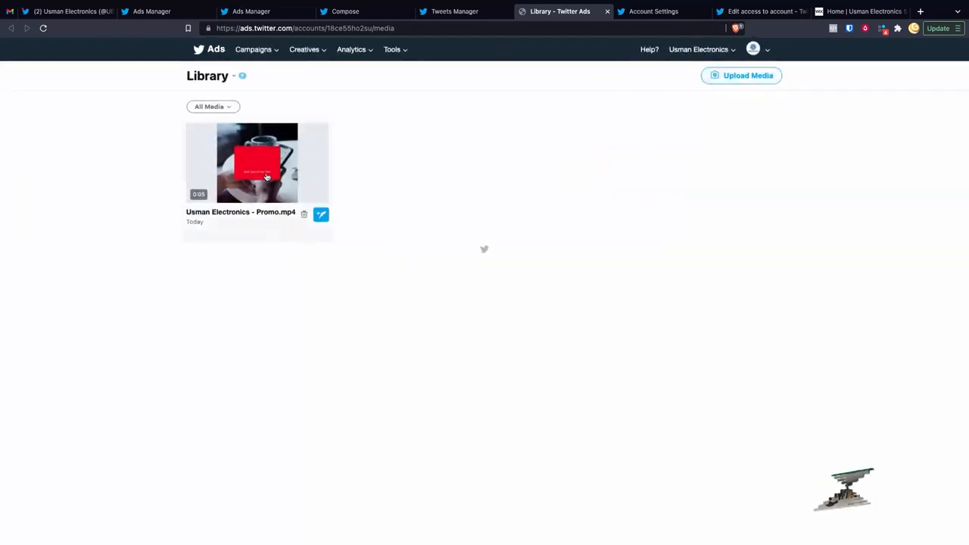
{"action": "scroll", "coordinate": [302, 177], "scroll_direction": "up", "scroll_amount": 5}
{"action": "scroll", "coordinate": [472, 281], "scroll_direction": "down", "scroll_amount": 1}
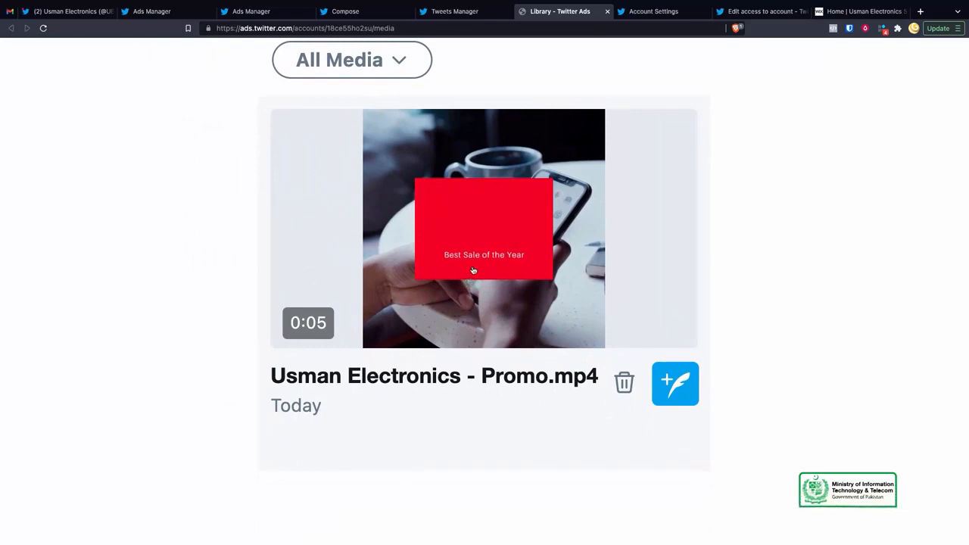
{"action": "scroll", "coordinate": [442, 309], "scroll_direction": "down", "scroll_amount": 5}
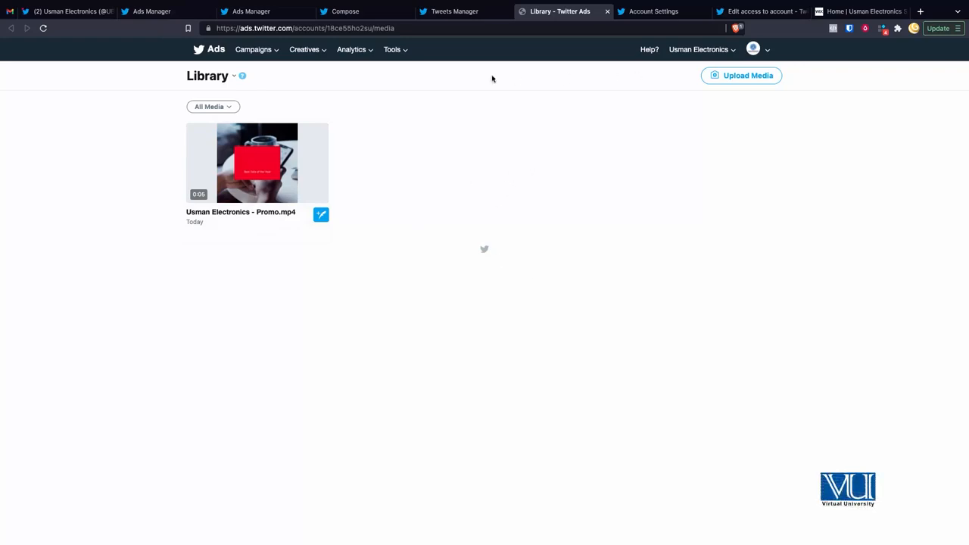
Step: Return to the campaigns page and open the ad account menu of billing, payment and access options
{"action": "left_click", "coordinate": [150, 11]}
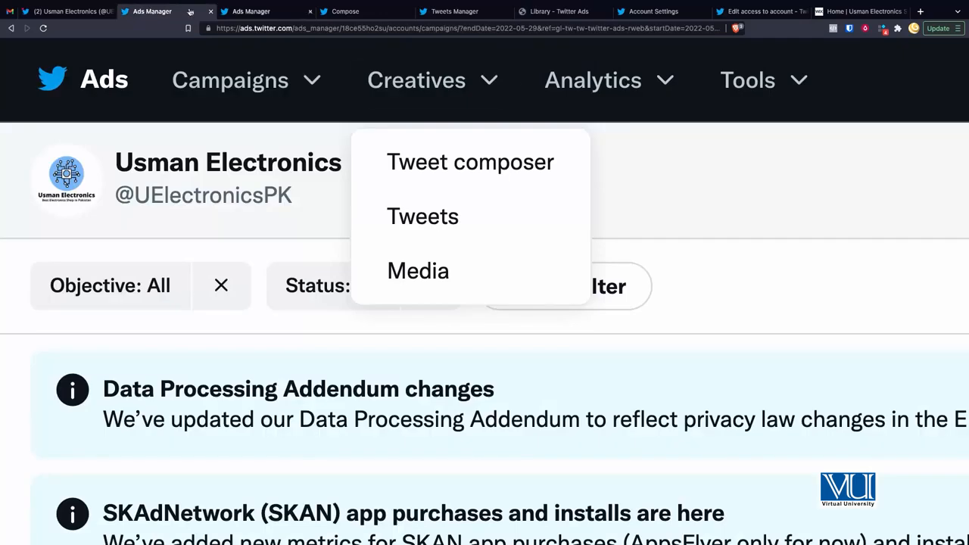
{"action": "mouse_move", "coordinate": [619, 85]}
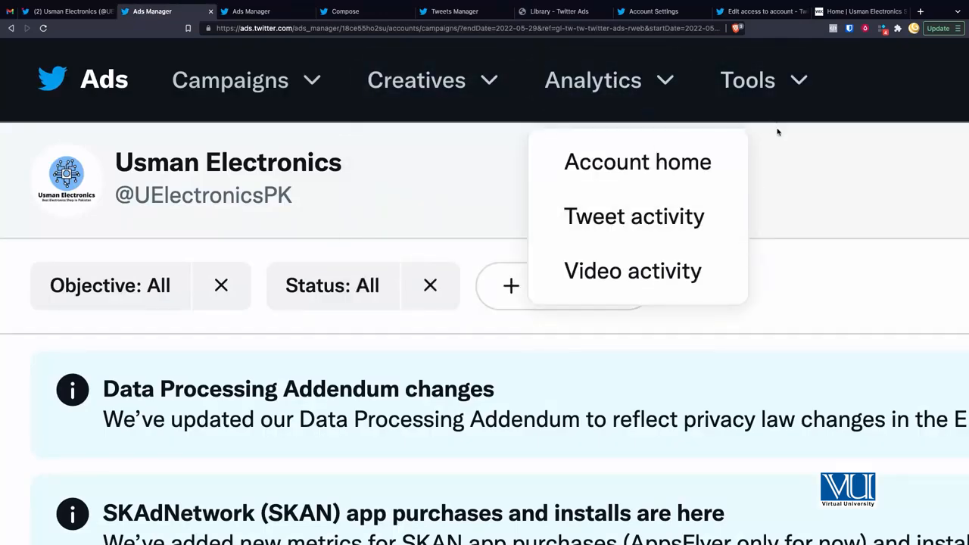
{"action": "mouse_move", "coordinate": [748, 90]}
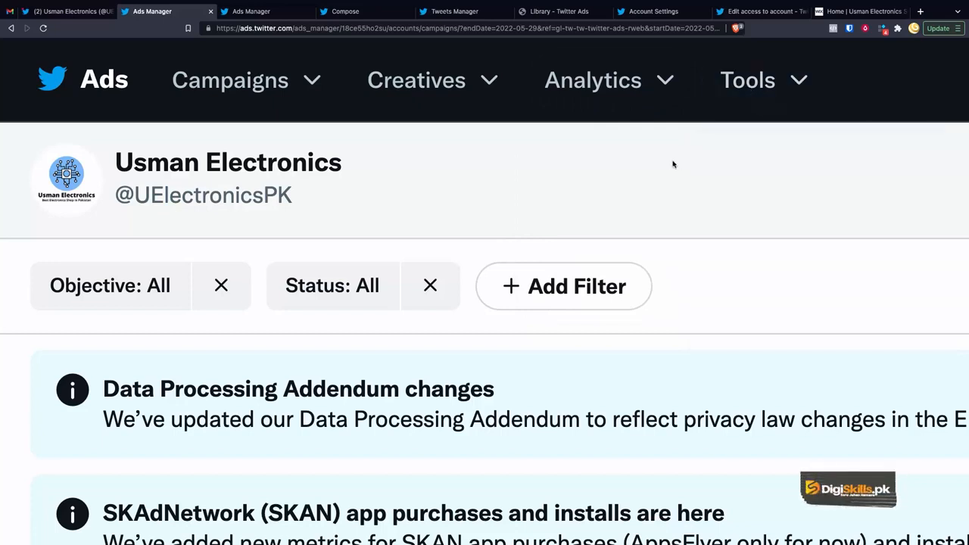
{"action": "scroll", "coordinate": [653, 137], "scroll_direction": "right", "scroll_amount": 10}
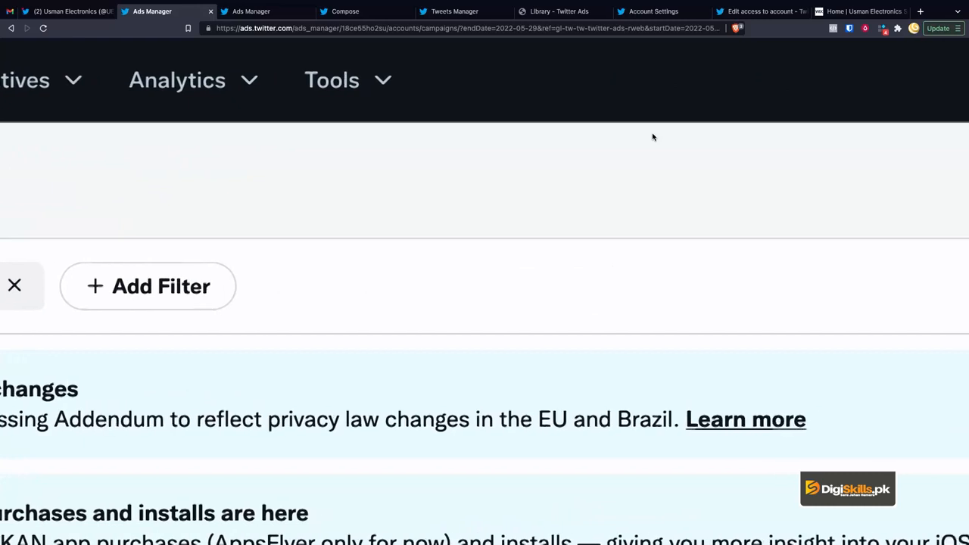
{"action": "scroll", "coordinate": [652, 137], "scroll_direction": "right", "scroll_amount": 10}
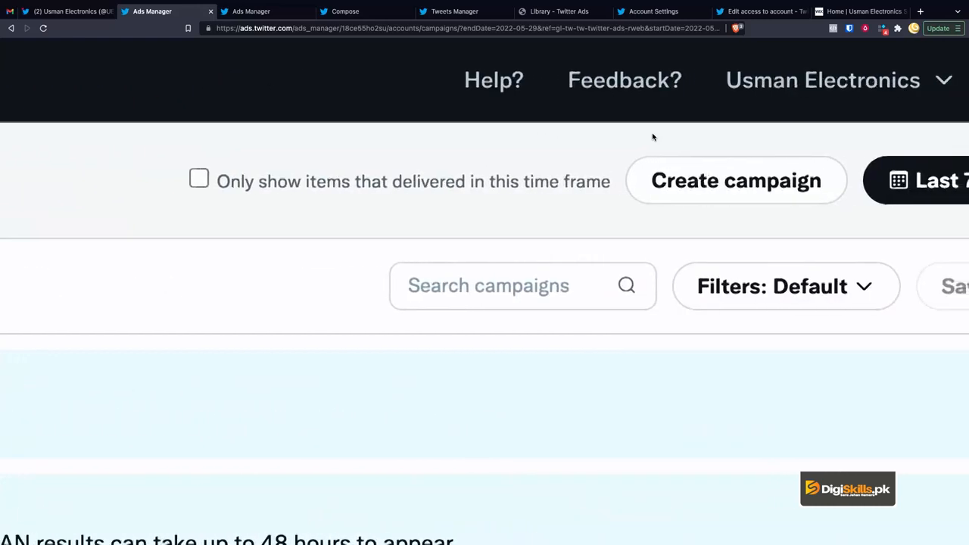
{"action": "scroll", "coordinate": [653, 137], "scroll_direction": "right", "scroll_amount": 6}
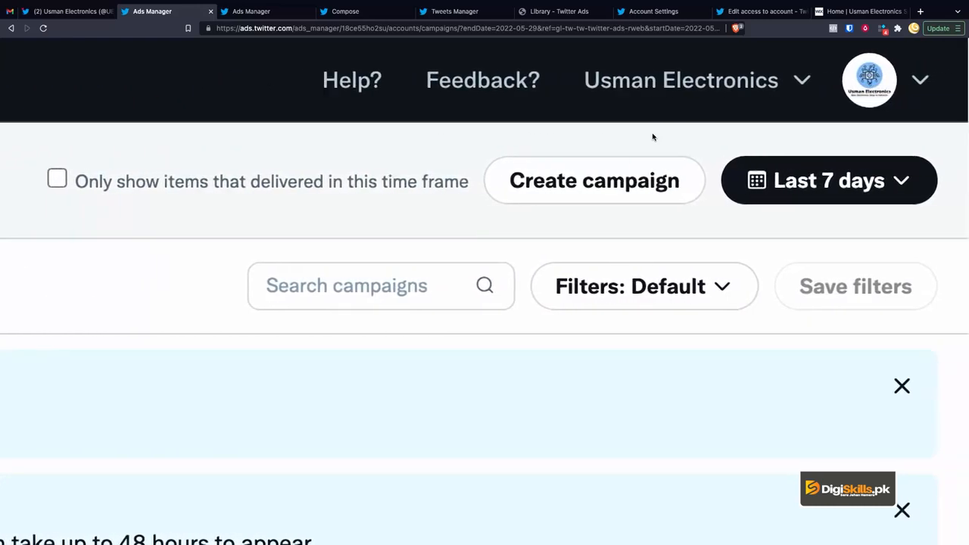
{"action": "left_click", "coordinate": [900, 91]}
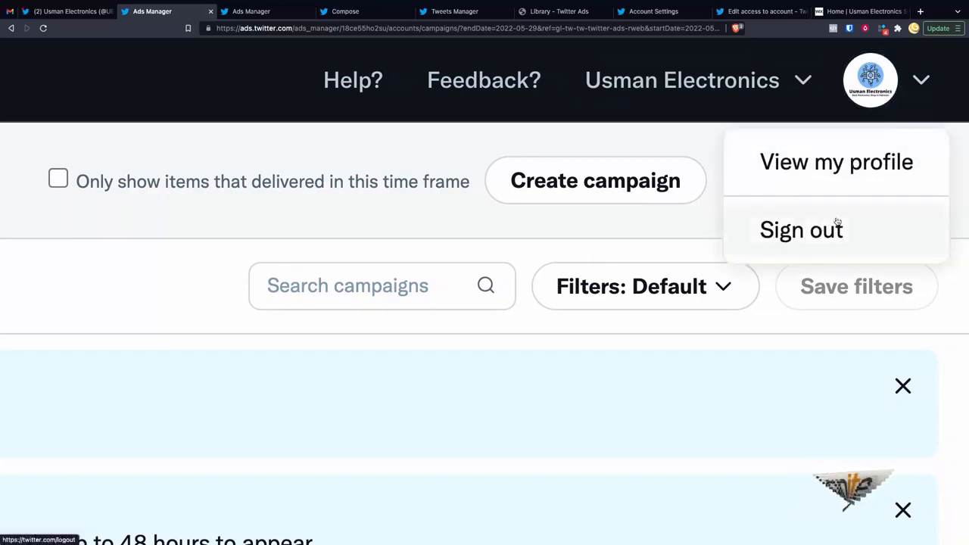
{"action": "left_click", "coordinate": [704, 89]}
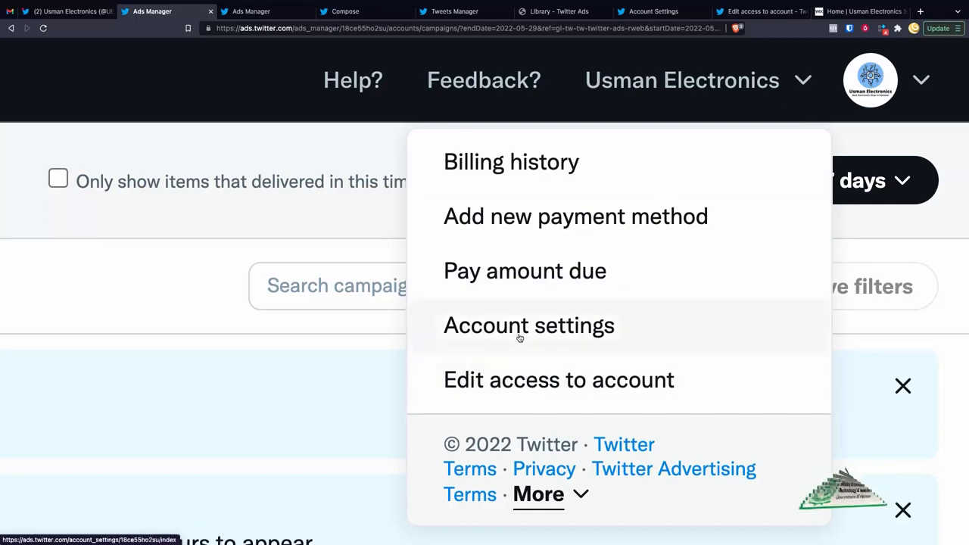
Step: Go to Account Settings, check the account name and ID, and expand the contact preferences section
{"action": "left_click", "coordinate": [653, 10]}
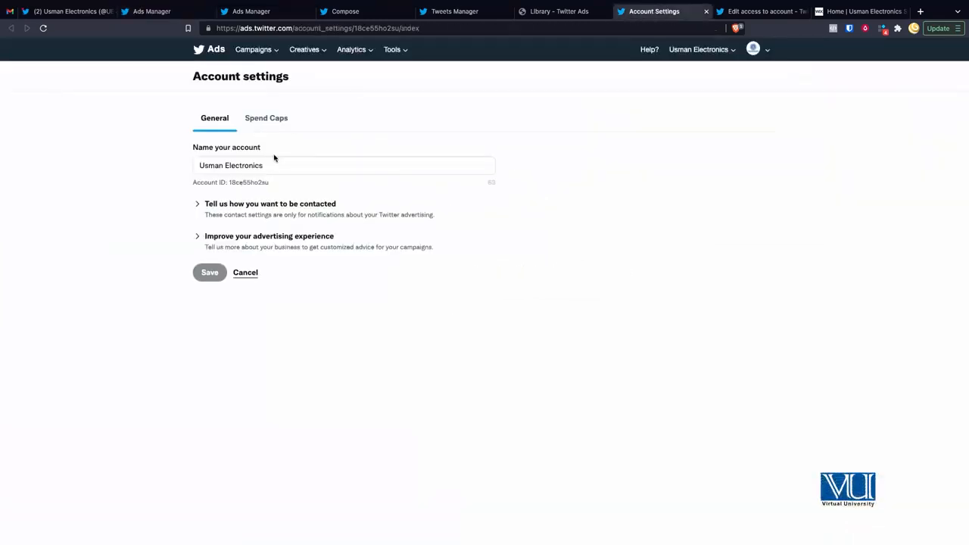
{"action": "scroll", "coordinate": [274, 157], "scroll_direction": "up", "scroll_amount": 5}
{"action": "left_click", "coordinate": [147, 178]}
{"action": "double_click", "coordinate": [207, 214]}
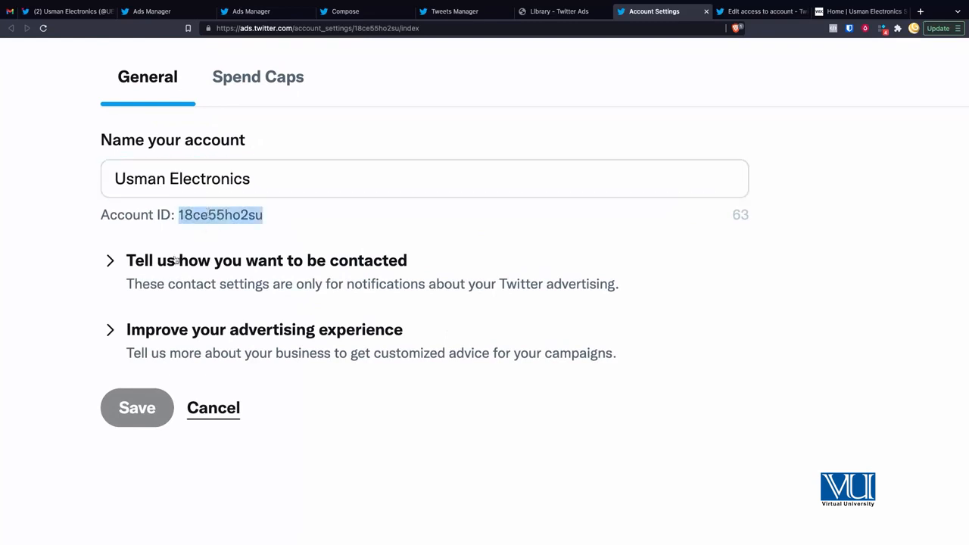
{"action": "left_click", "coordinate": [208, 263]}
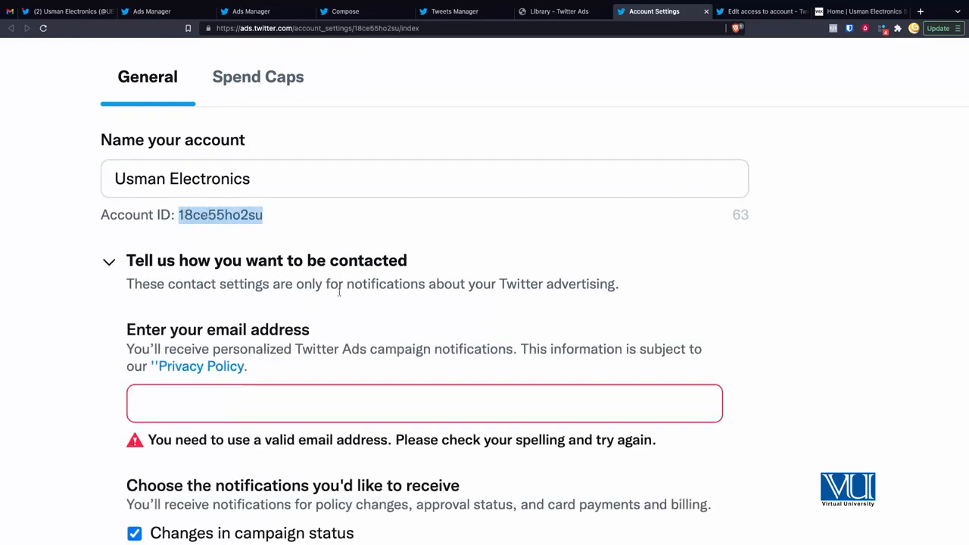
Step: Expand 'Improve your advertising experience' and zoom out to review the remaining settings
{"action": "scroll", "coordinate": [330, 313], "scroll_direction": "down", "scroll_amount": 3}
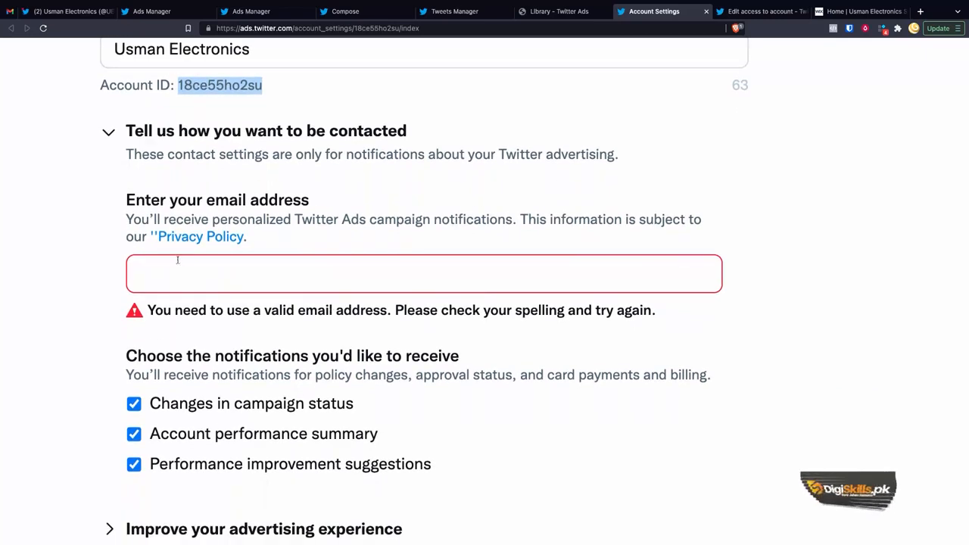
{"action": "scroll", "coordinate": [227, 348], "scroll_direction": "down", "scroll_amount": 3}
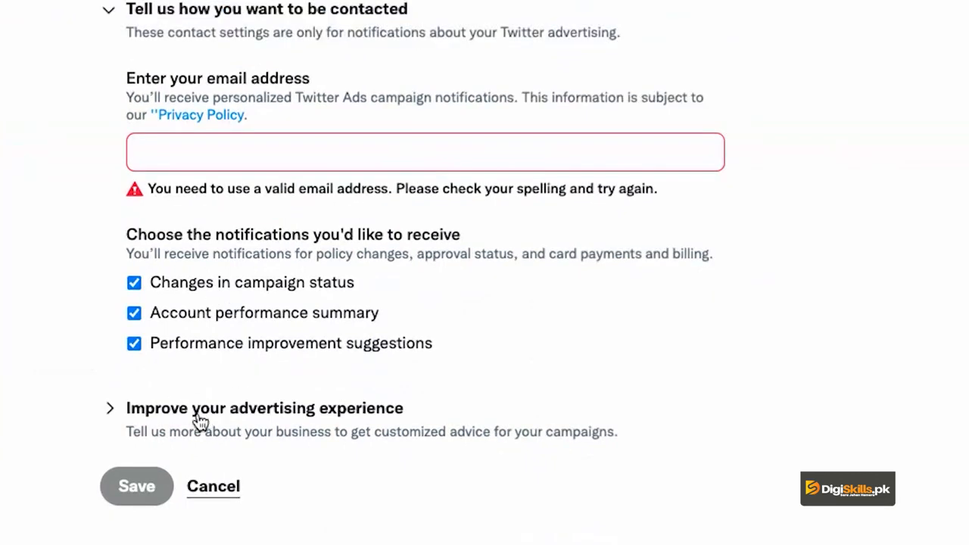
{"action": "left_click", "coordinate": [200, 412]}
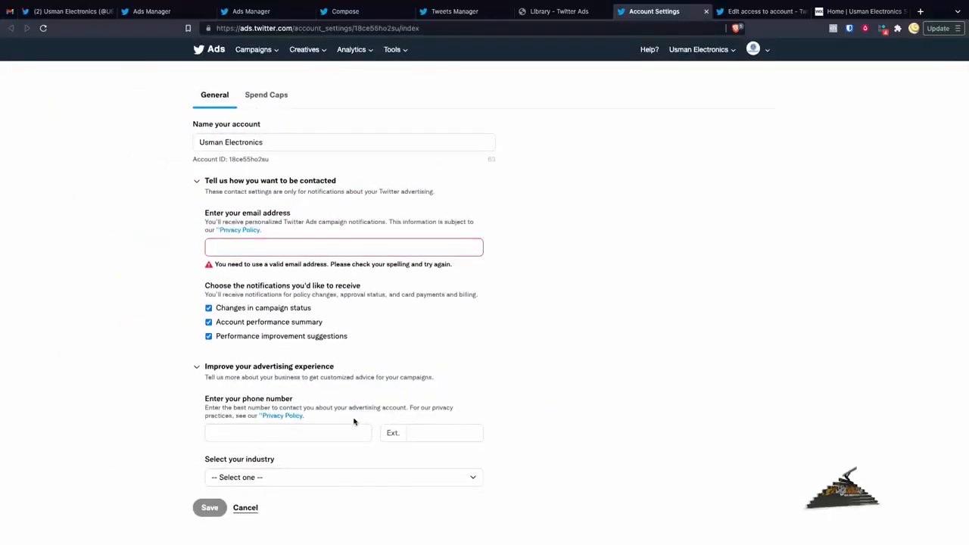
{"action": "scroll", "coordinate": [354, 422], "scroll_direction": "up", "scroll_amount": 5}
{"action": "scroll", "coordinate": [354, 421], "scroll_direction": "down", "scroll_amount": 1}
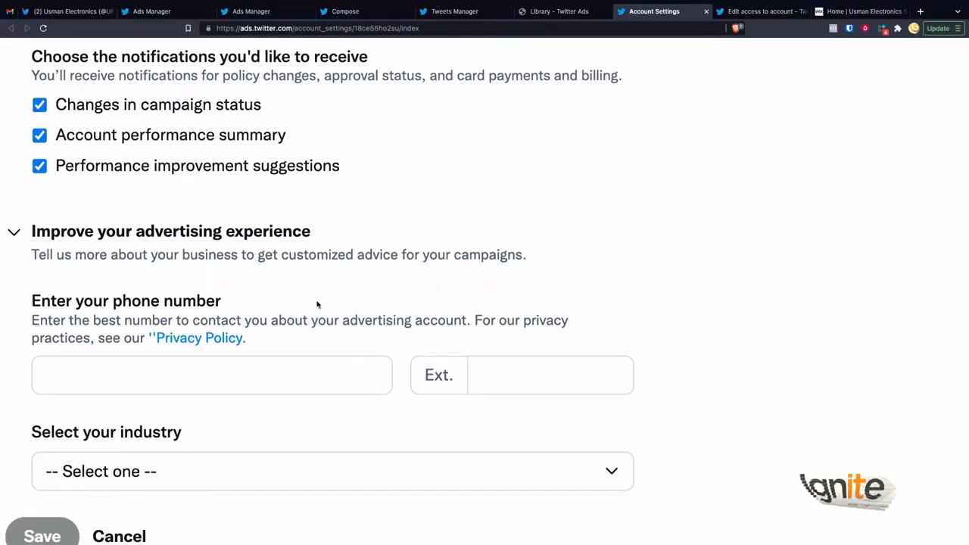
{"action": "left_click_drag", "start_coordinate": [282, 255], "coordinate": [481, 258]}
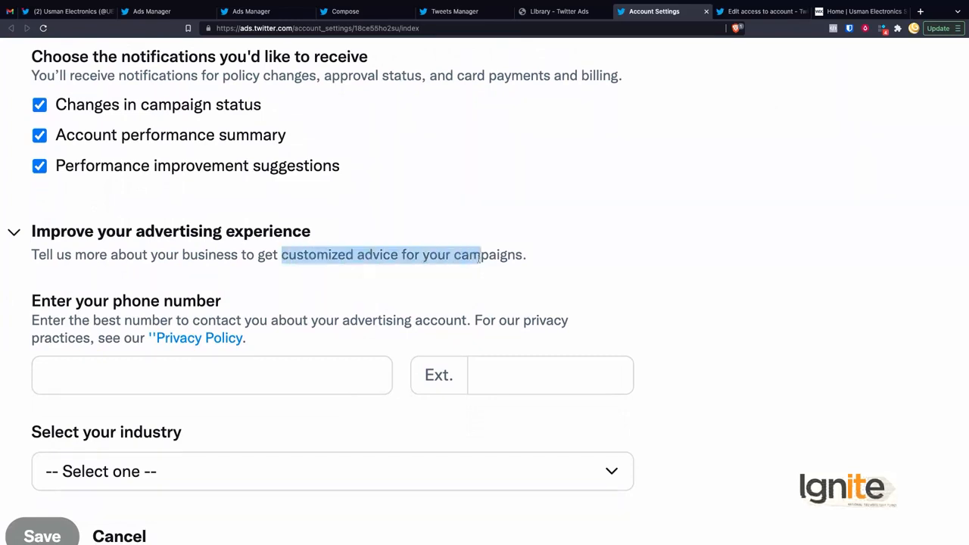
{"action": "left_click", "coordinate": [312, 318]}
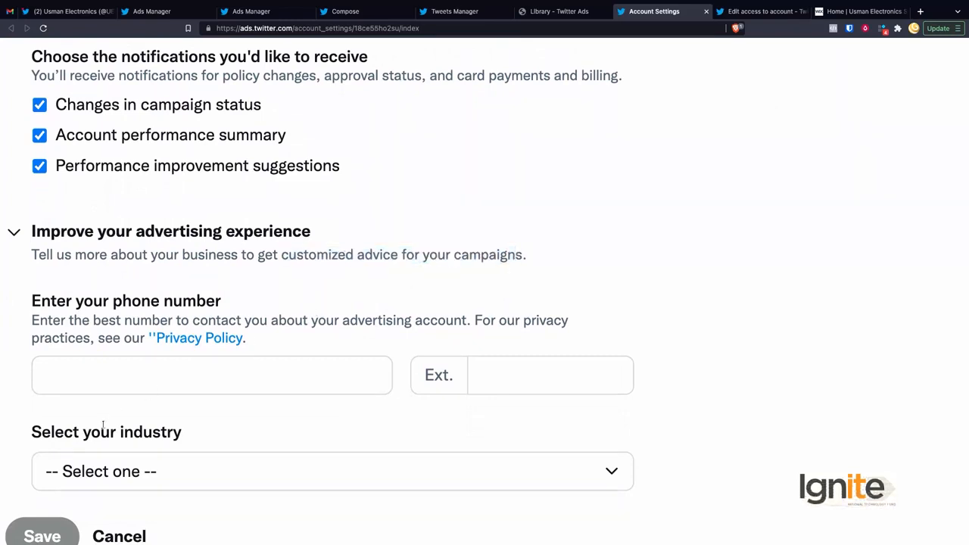
{"action": "scroll", "coordinate": [118, 415], "scroll_direction": "down", "scroll_amount": 1}
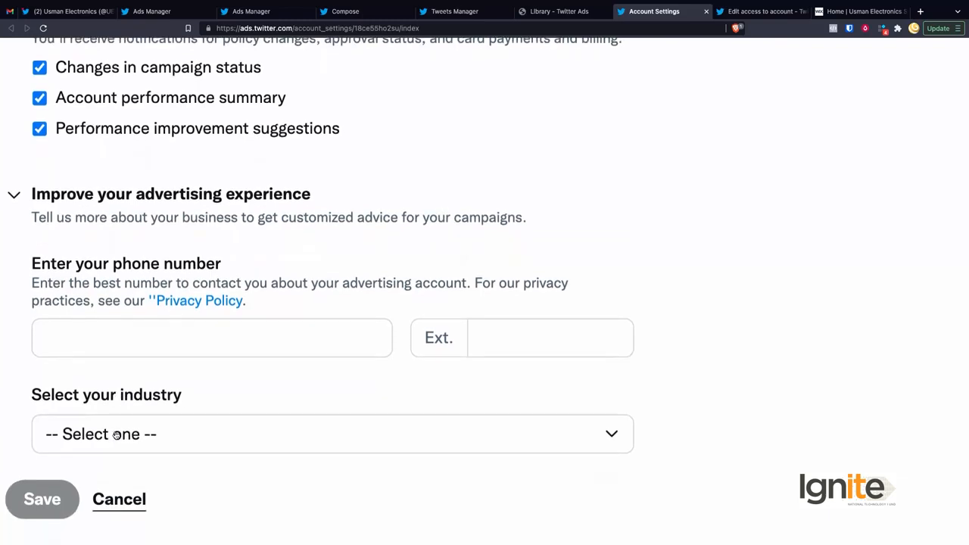
{"action": "key", "text": "ctrl+minus"}
{"action": "key", "text": "ctrl+minus"}
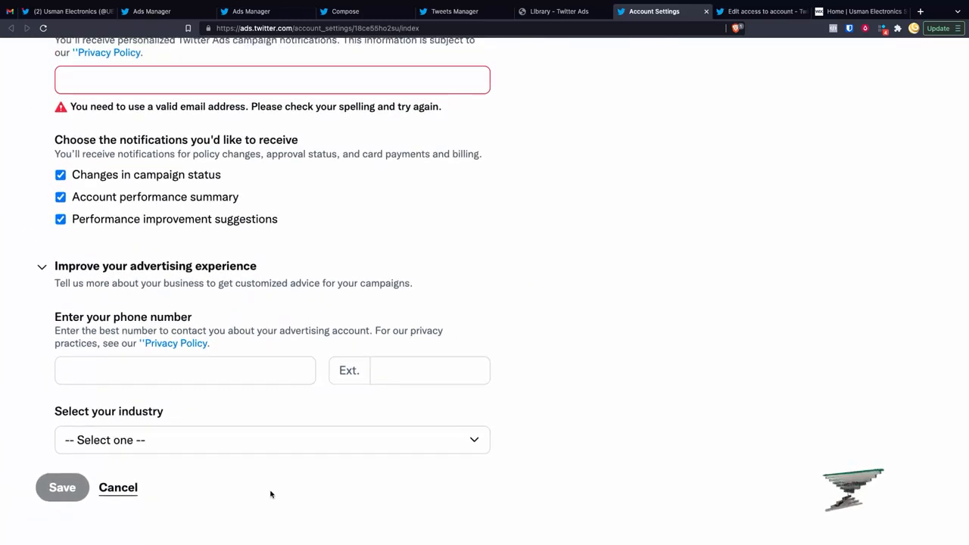
{"action": "scroll", "coordinate": [270, 494], "scroll_direction": "up", "scroll_amount": 5}
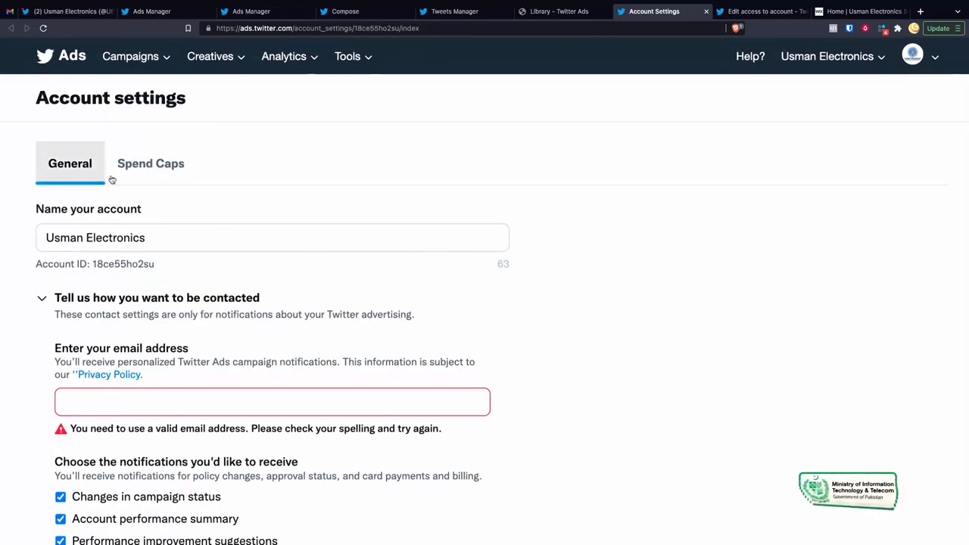
Step: Show the Spend Caps tab, noting its USD-only notice and that no caps exist yet
{"action": "left_click", "coordinate": [144, 166]}
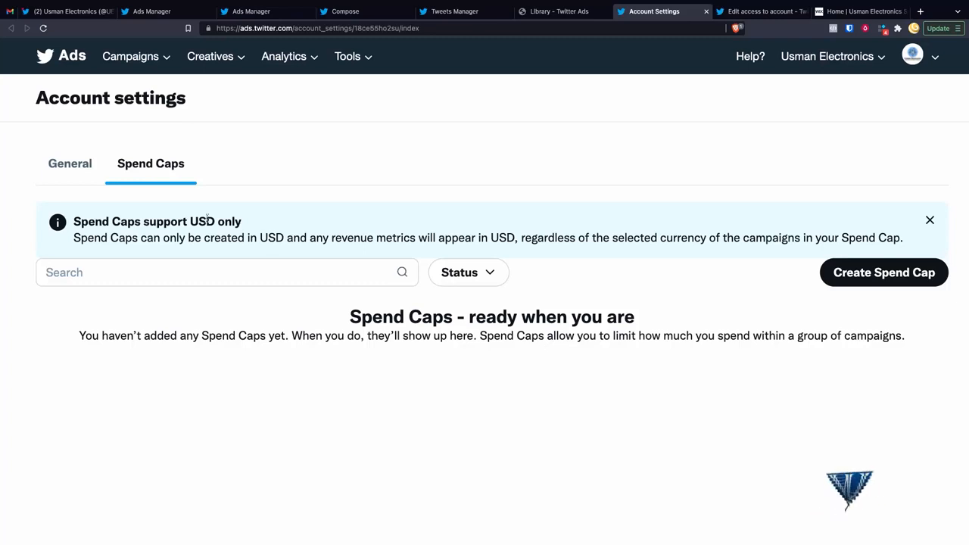
{"action": "left_click_drag", "start_coordinate": [189, 221], "coordinate": [238, 222]}
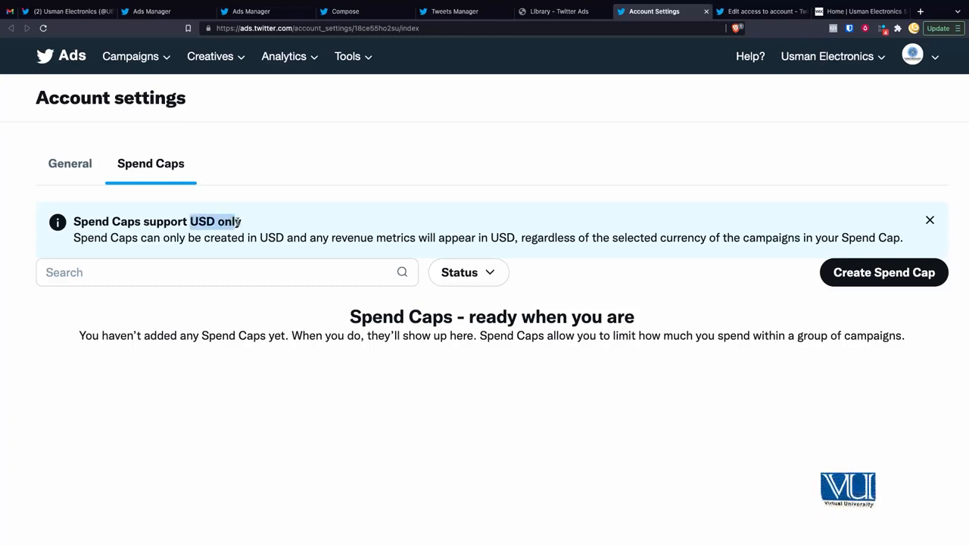
{"action": "scroll", "coordinate": [415, 359], "scroll_direction": "up", "scroll_amount": 1}
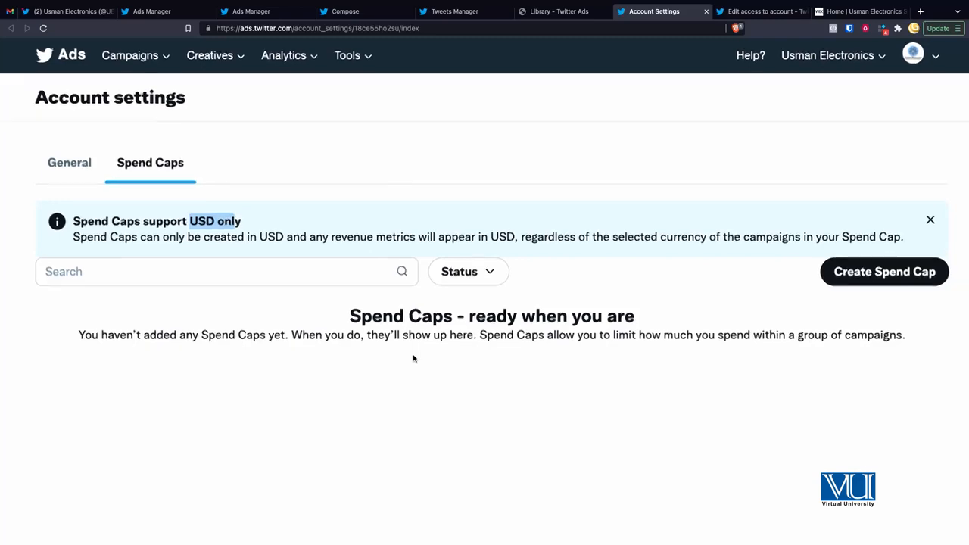
{"action": "scroll", "coordinate": [413, 359], "scroll_direction": "down", "scroll_amount": 3}
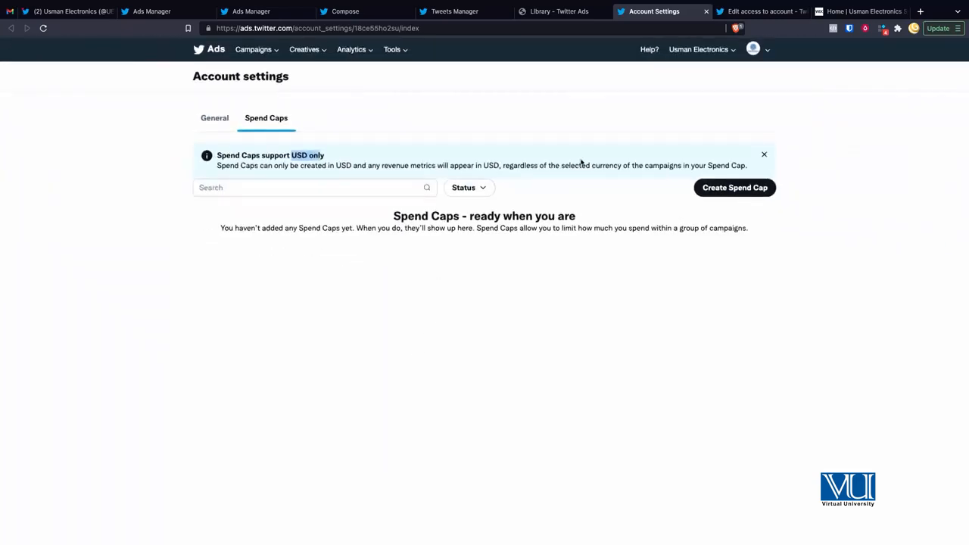
Step: Open Edit access to account and review its single Account administrator contributor and funding source
{"action": "left_click", "coordinate": [702, 50]}
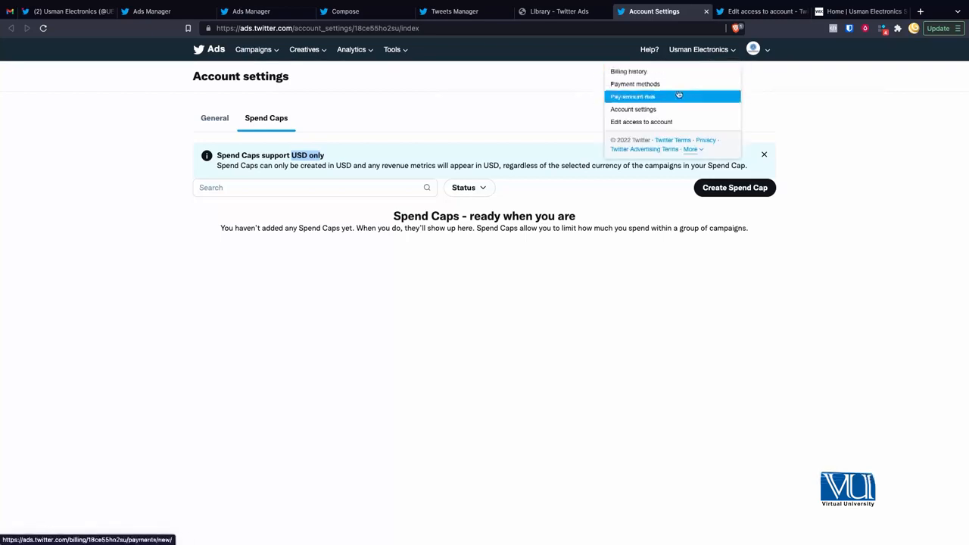
{"action": "left_click", "coordinate": [757, 13]}
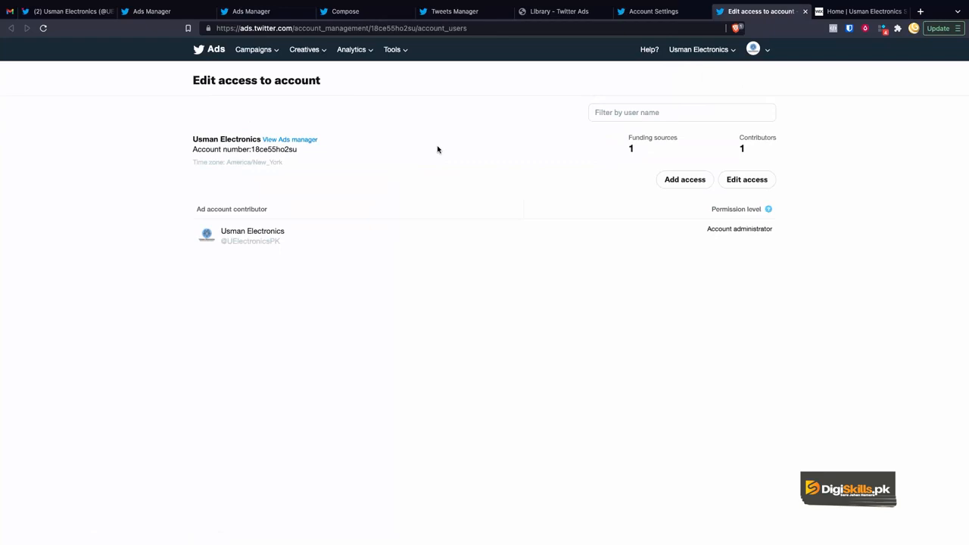
{"action": "scroll", "coordinate": [437, 150], "scroll_direction": "up", "scroll_amount": 5}
{"action": "scroll", "coordinate": [443, 183], "scroll_direction": "down", "scroll_amount": 2}
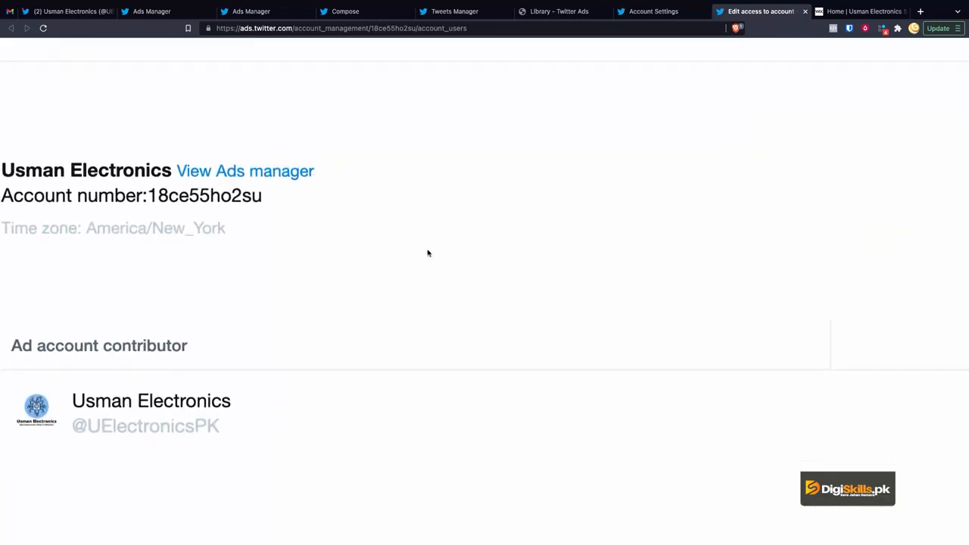
{"action": "scroll", "coordinate": [320, 203], "scroll_direction": "down", "scroll_amount": 5}
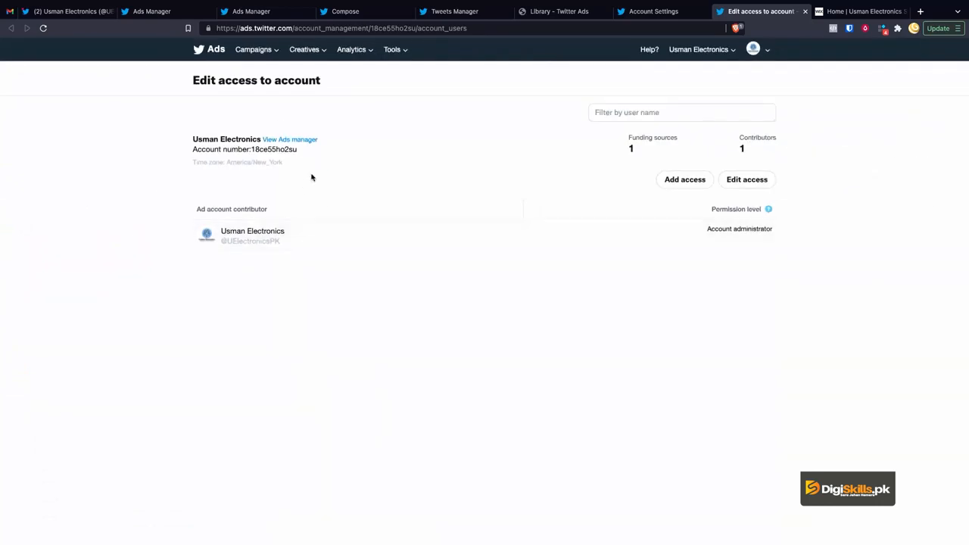
{"action": "scroll", "coordinate": [266, 250], "scroll_direction": "up", "scroll_amount": 5}
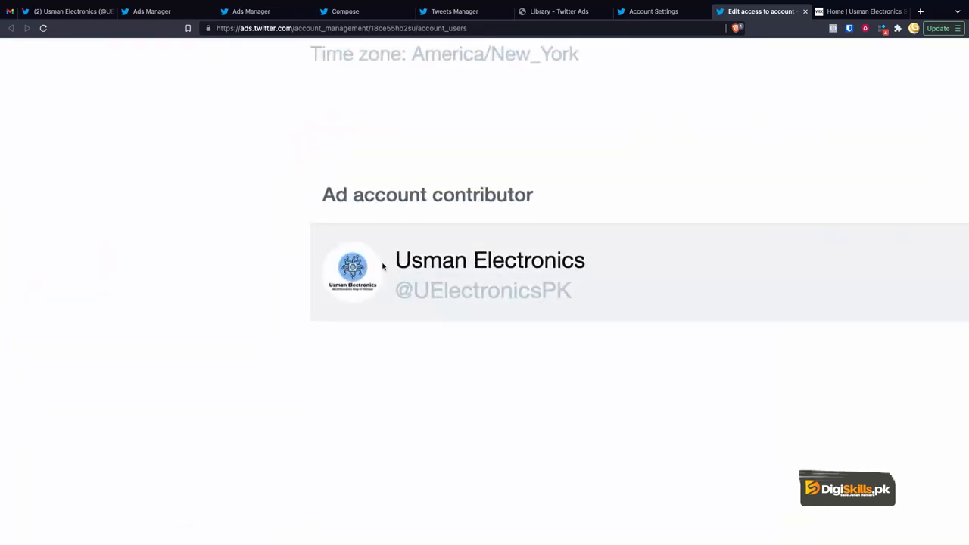
{"action": "scroll", "coordinate": [383, 266], "scroll_direction": "down", "scroll_amount": 5}
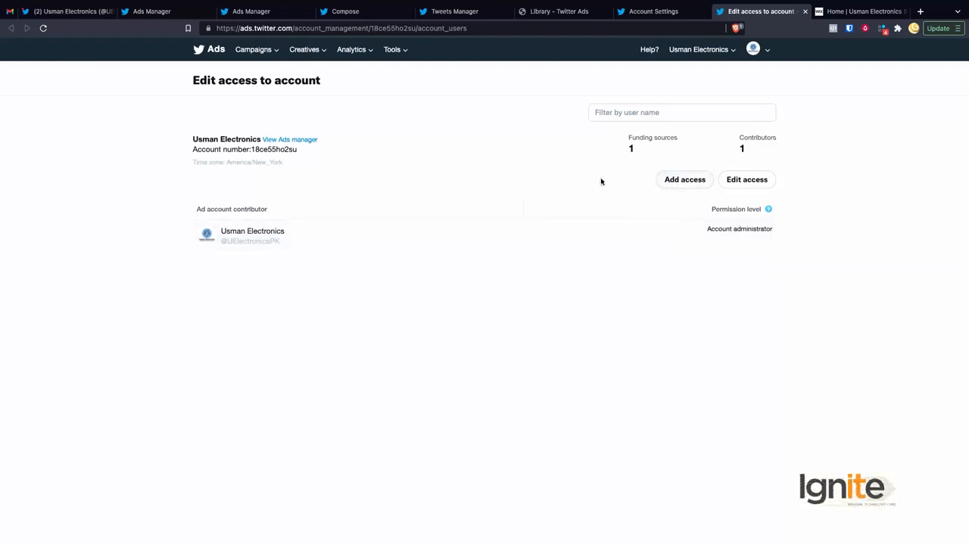
{"action": "scroll", "coordinate": [683, 182], "scroll_direction": "up", "scroll_amount": 5}
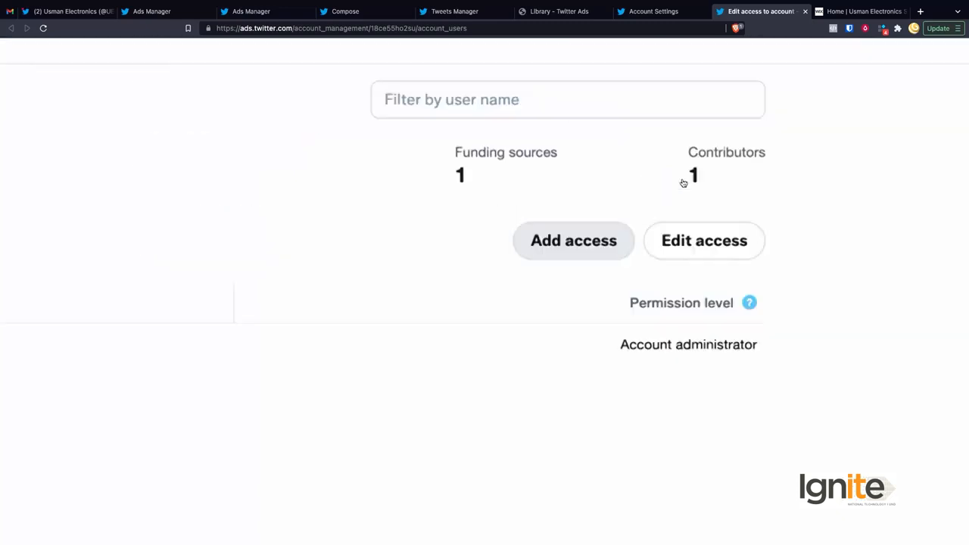
{"action": "scroll", "coordinate": [478, 293], "scroll_direction": "down", "scroll_amount": 5}
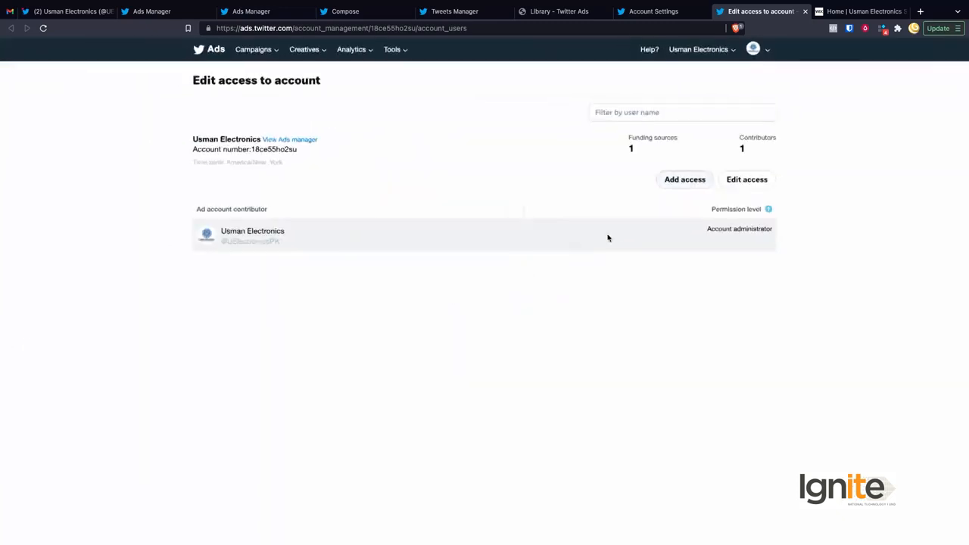
Step: Add the chosen user's handle as a new contributor and open the permission level list
{"action": "left_click", "coordinate": [683, 182]}
{"action": "scroll", "coordinate": [241, 186], "scroll_direction": "up", "scroll_amount": 5}
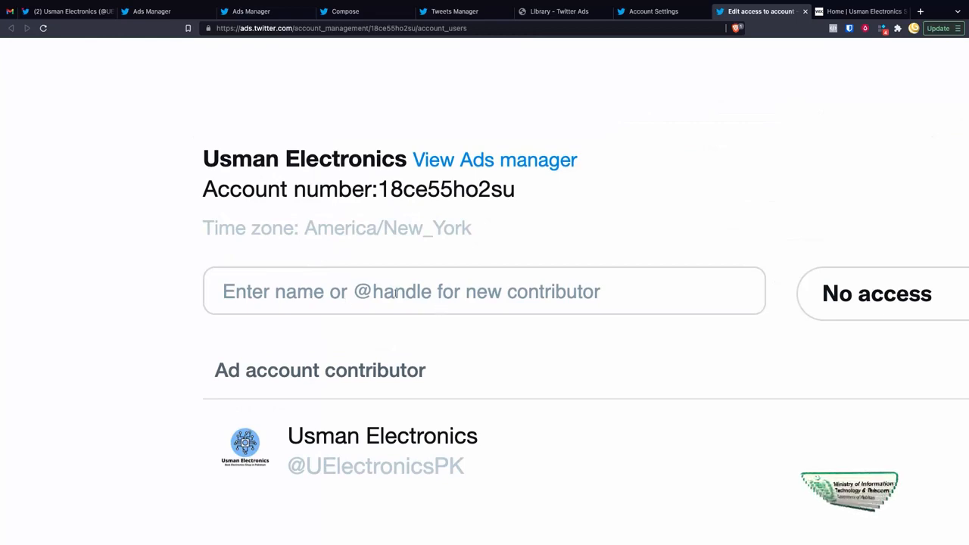
{"action": "left_click", "coordinate": [387, 293]}
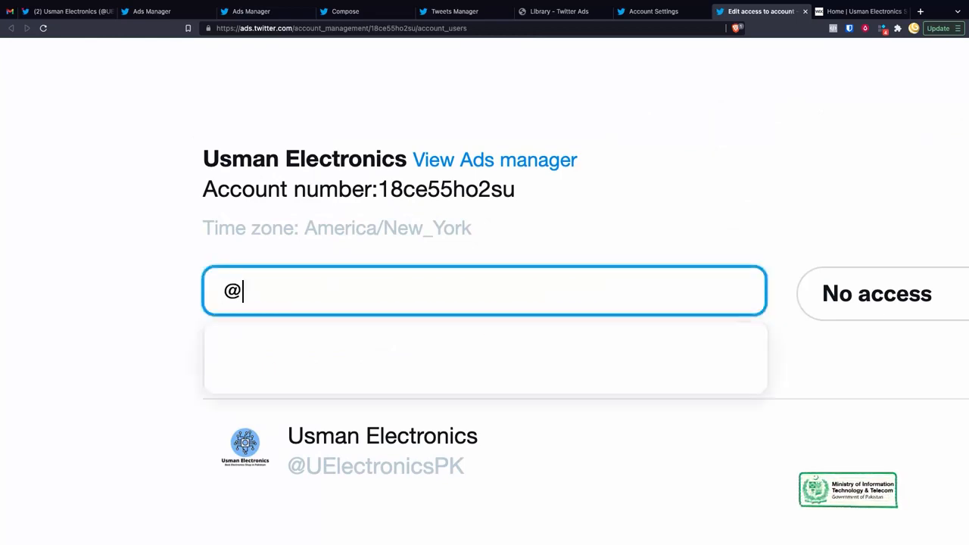
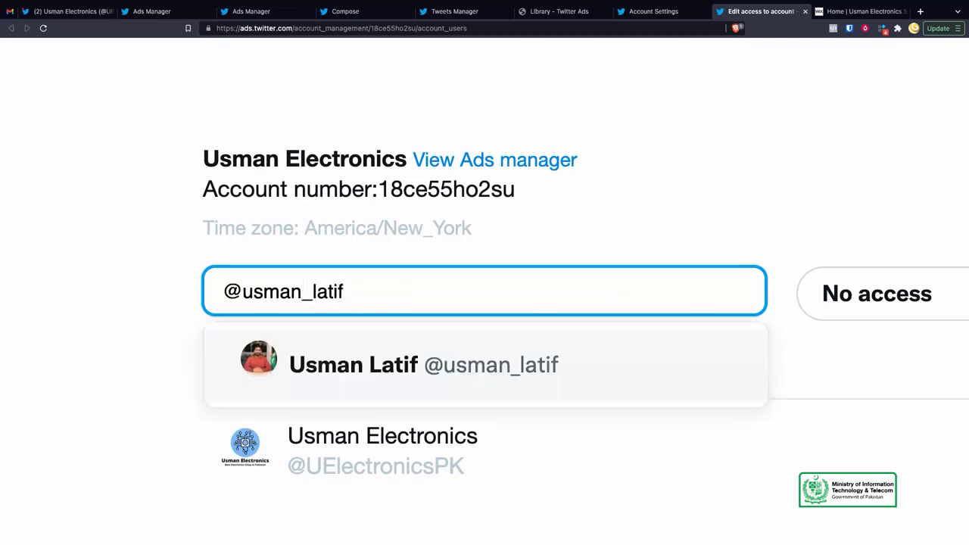
{"action": "left_click", "coordinate": [386, 366]}
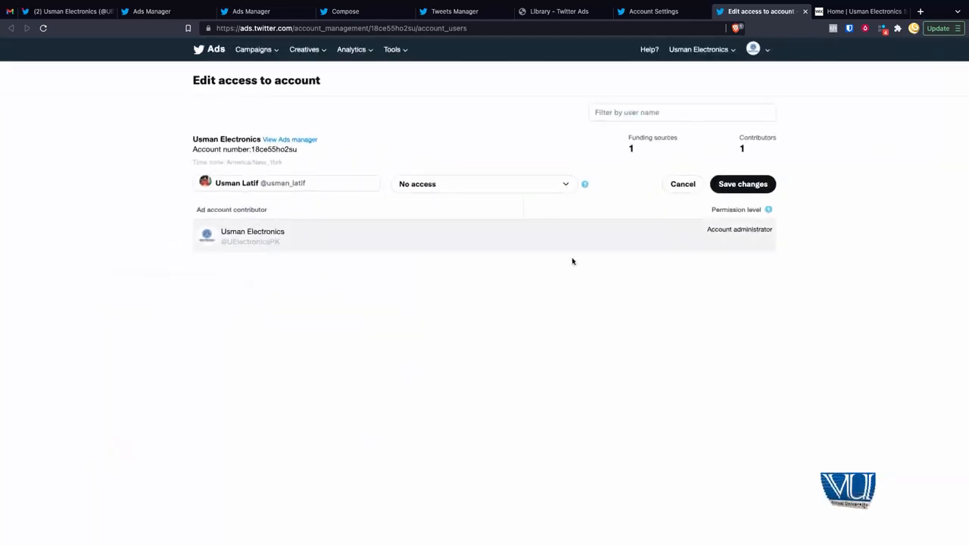
{"action": "left_click", "coordinate": [449, 188]}
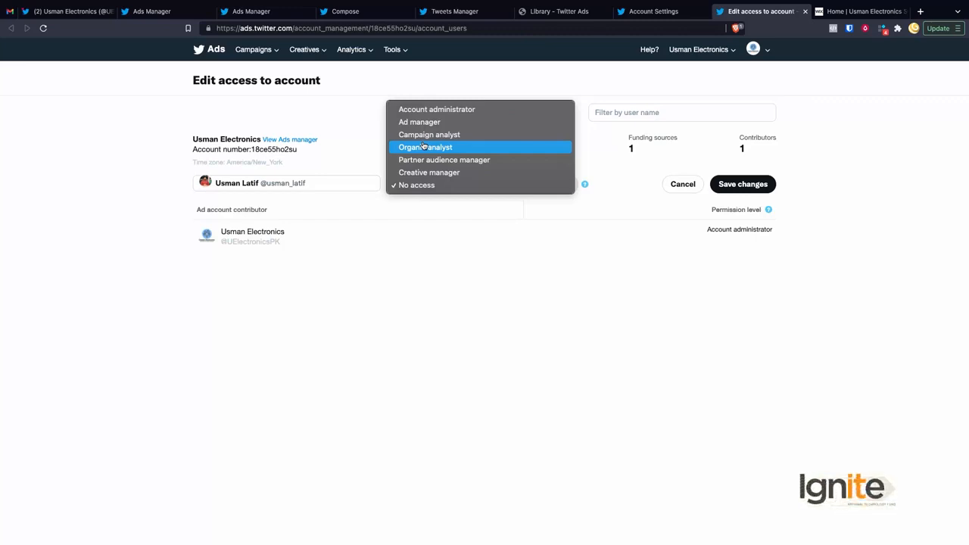
Step: Save the new contributor as Account administrator with 'Can compose promotable tweets', then return to Ads Manager
{"action": "left_click", "coordinate": [431, 109]}
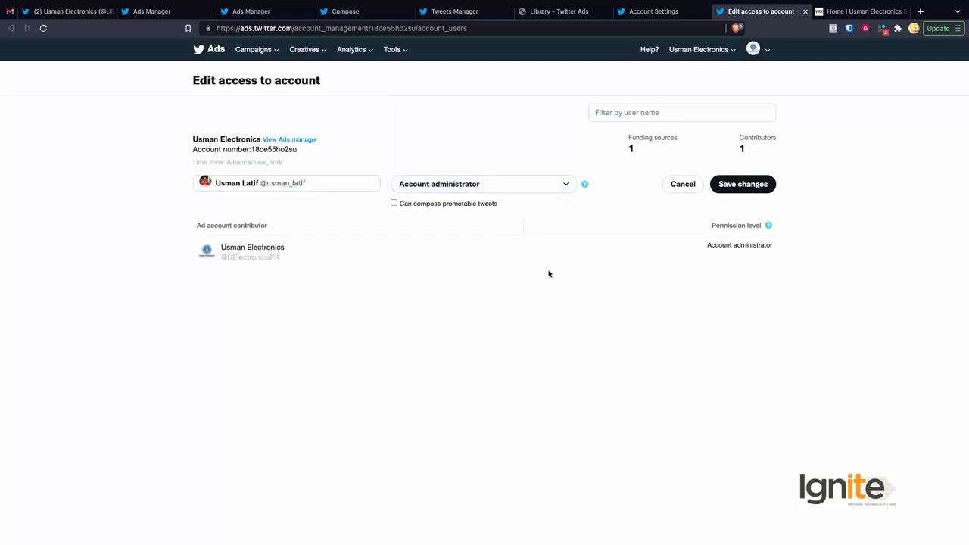
{"action": "left_click", "coordinate": [394, 204]}
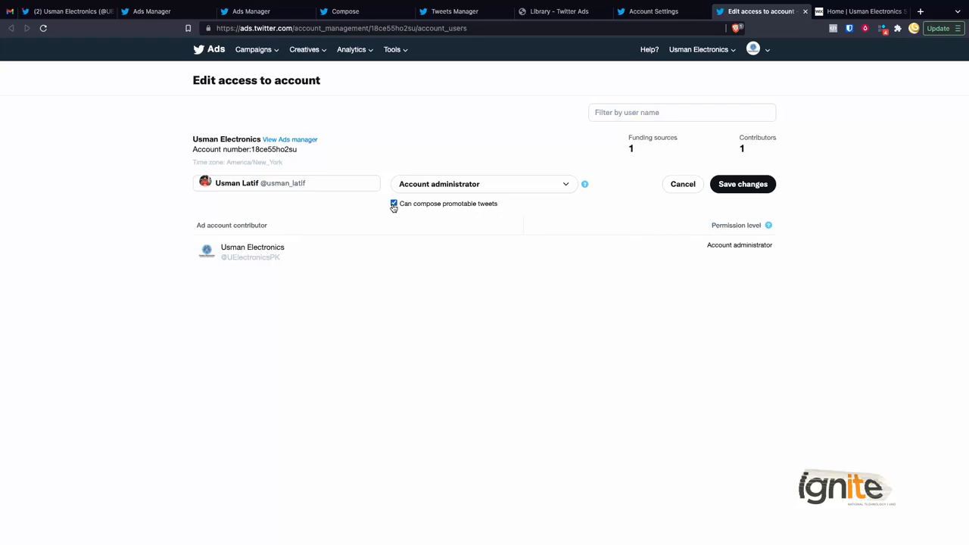
{"action": "left_click", "coordinate": [743, 184]}
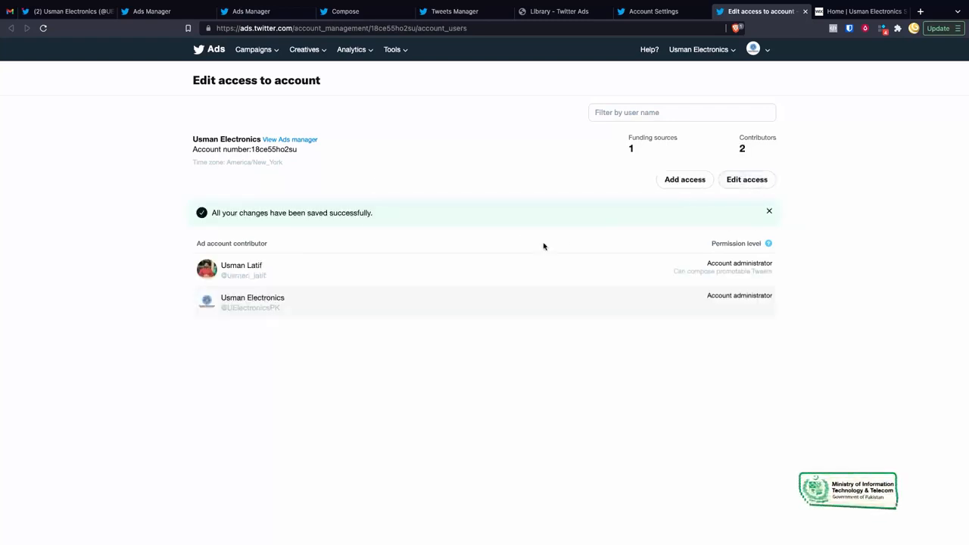
{"action": "scroll", "coordinate": [538, 249], "scroll_direction": "up", "scroll_amount": 5}
{"action": "scroll", "coordinate": [538, 250], "scroll_direction": "right", "scroll_amount": 4}
{"action": "scroll", "coordinate": [539, 250], "scroll_direction": "left", "scroll_amount": 2}
{"action": "scroll", "coordinate": [538, 249], "scroll_direction": "right", "scroll_amount": 2}
{"action": "scroll", "coordinate": [538, 249], "scroll_direction": "down", "scroll_amount": 1}
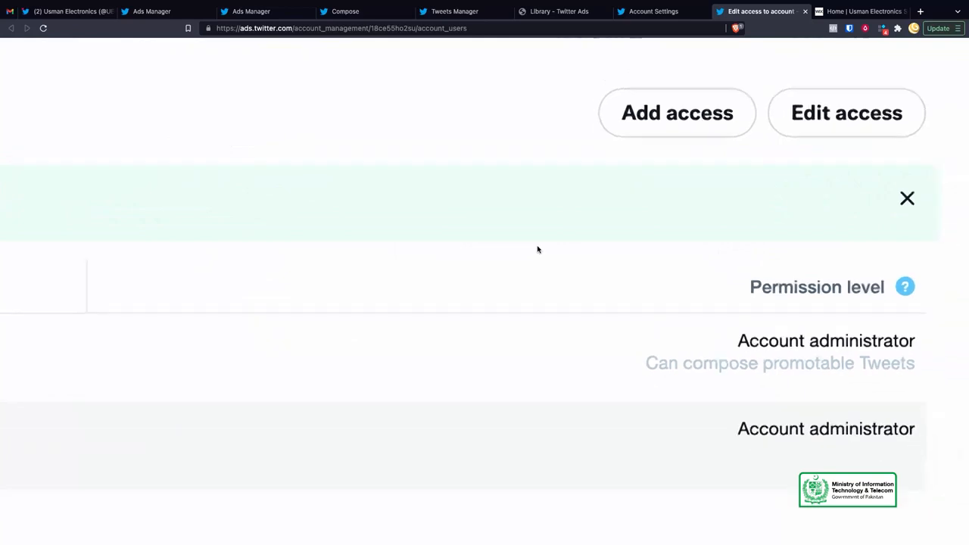
{"action": "scroll", "coordinate": [538, 249], "scroll_direction": "down", "scroll_amount": 4}
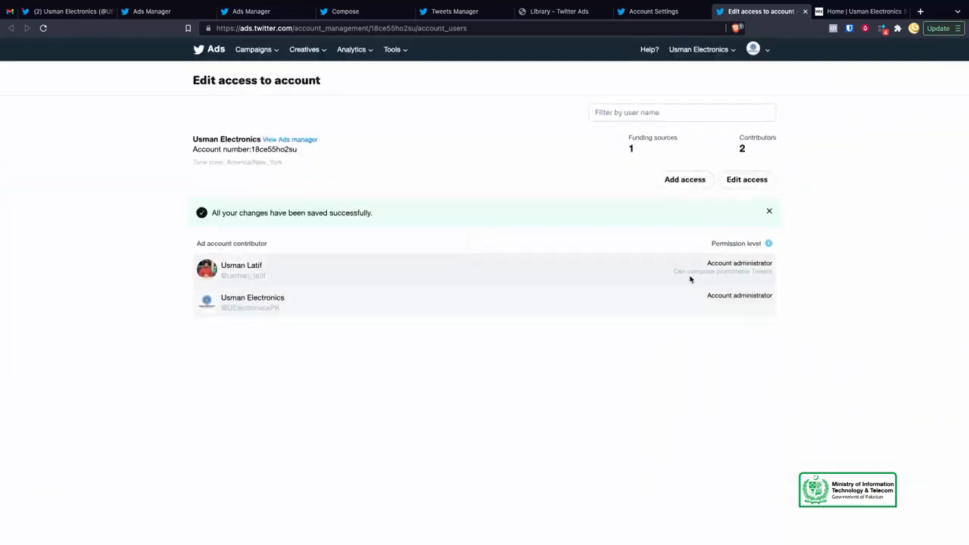
{"action": "left_click_drag", "start_coordinate": [680, 273], "coordinate": [727, 273]}
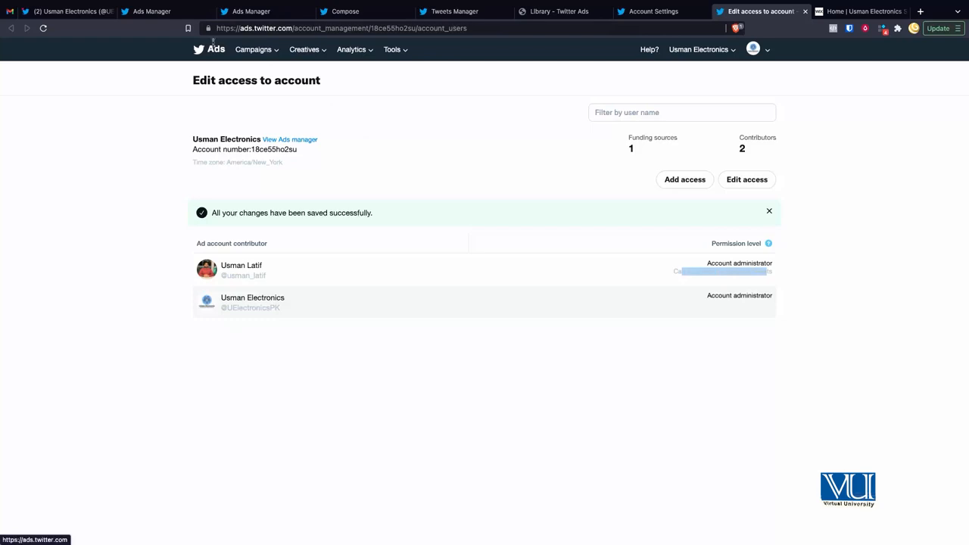
{"action": "left_click", "coordinate": [171, 15]}
Step: Close the account menu, go to Campaigns and create a new campaign
{"action": "left_click", "coordinate": [262, 159]}
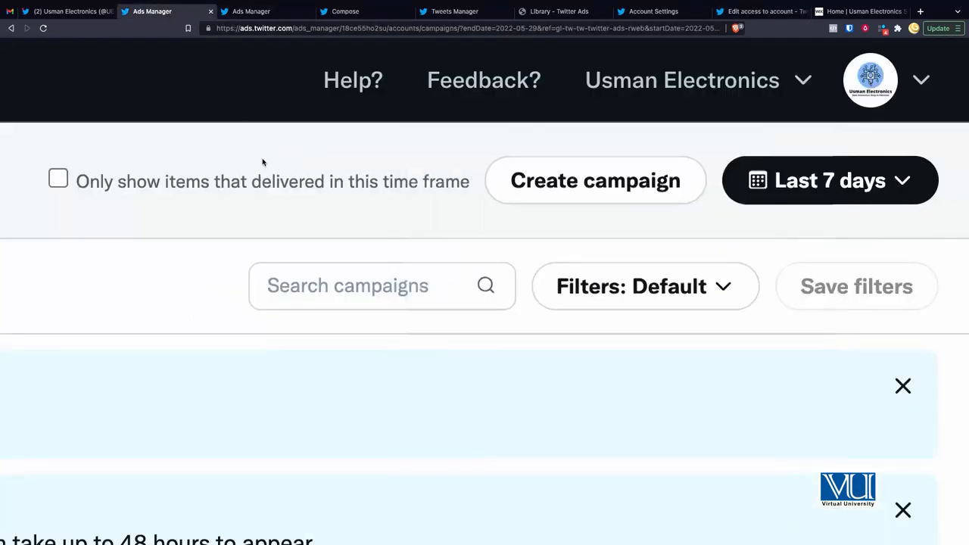
{"action": "scroll", "coordinate": [263, 160], "scroll_direction": "down", "scroll_amount": 5}
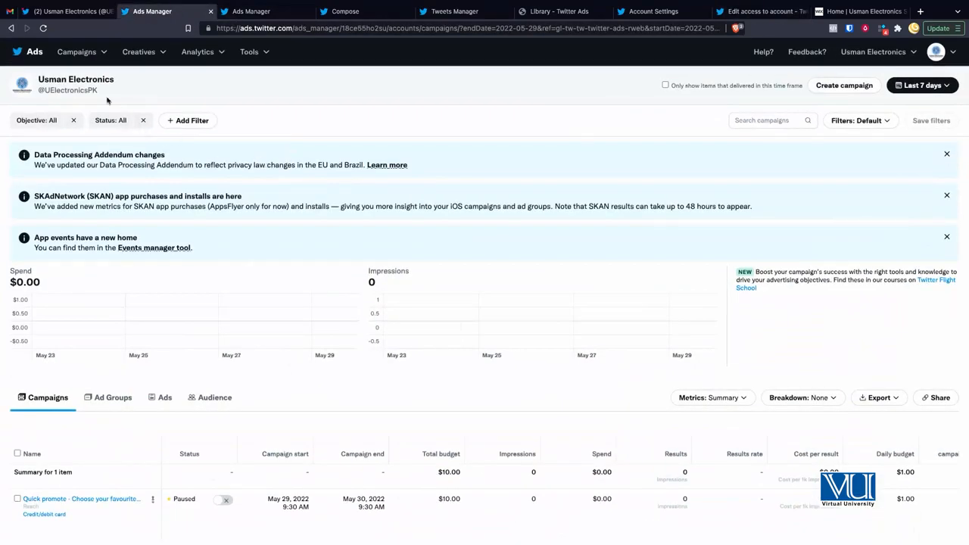
{"action": "left_click", "coordinate": [85, 58]}
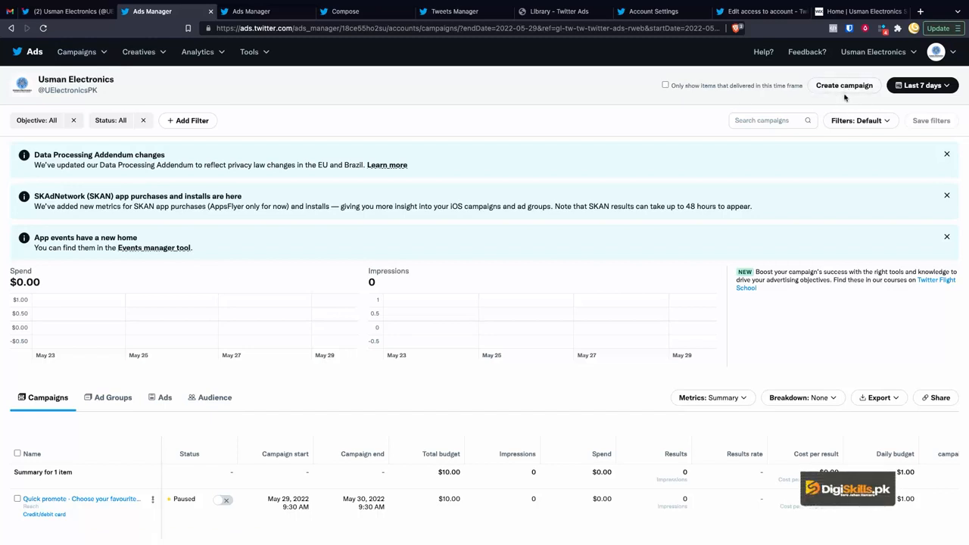
{"action": "left_click", "coordinate": [839, 87]}
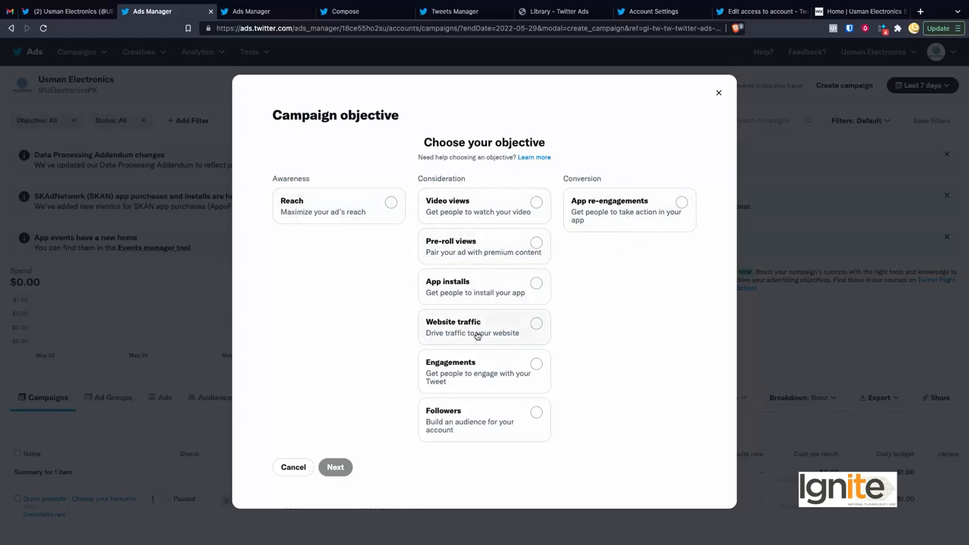
Step: Choose Pre-roll views as the objective and continue to the campaign details form
{"action": "left_click", "coordinate": [492, 246]}
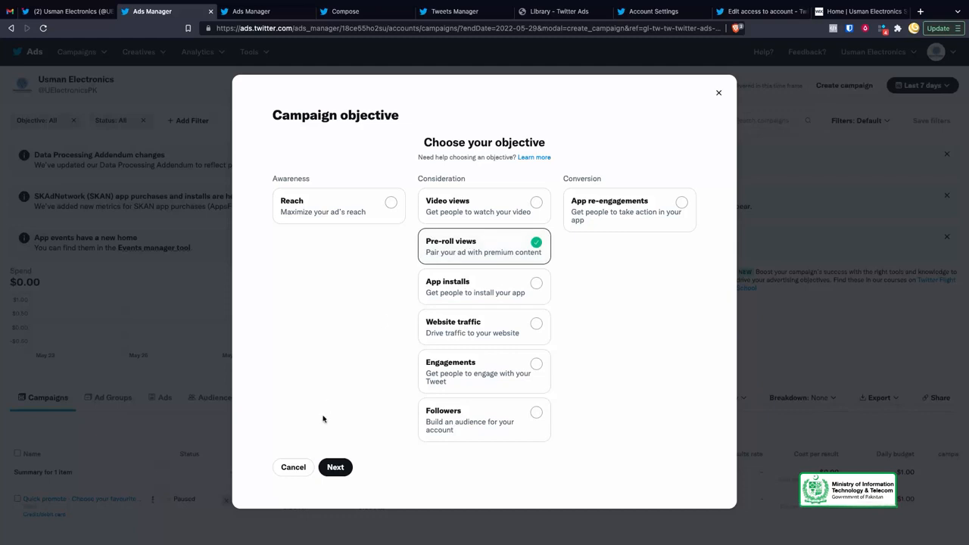
{"action": "left_click", "coordinate": [334, 467]}
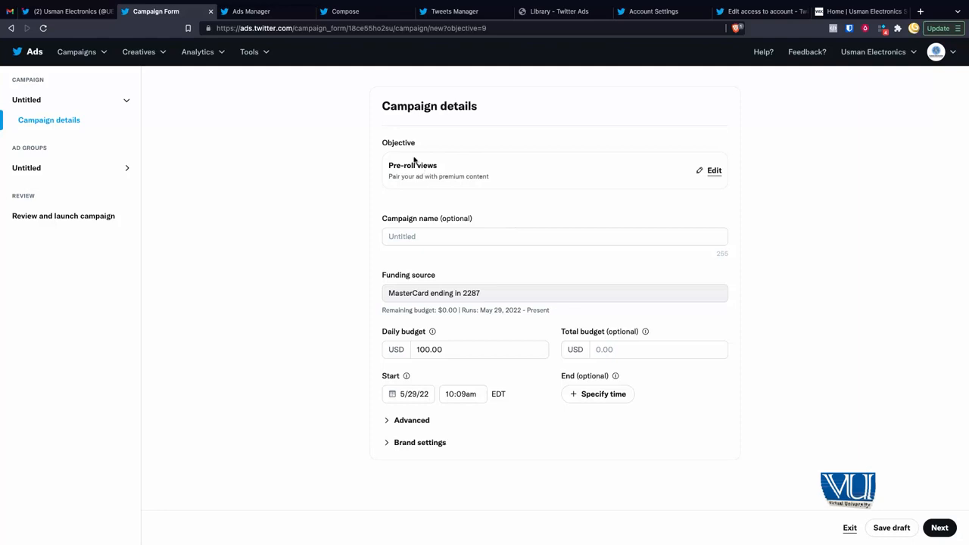
Step: Name the campaign 'Test Campaign 1 - Video Preroll'
{"action": "left_click", "coordinate": [507, 237]}
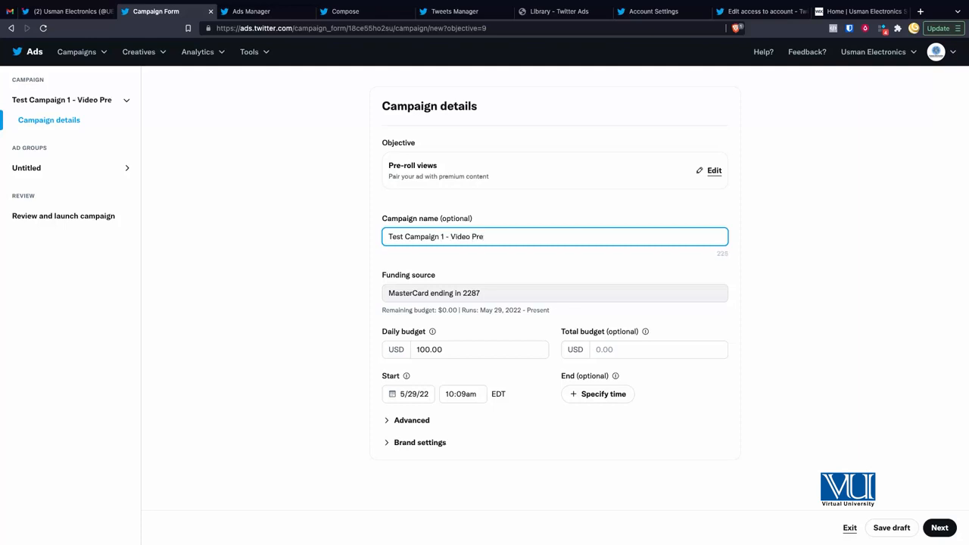
{"action": "left_click", "coordinate": [387, 270]}
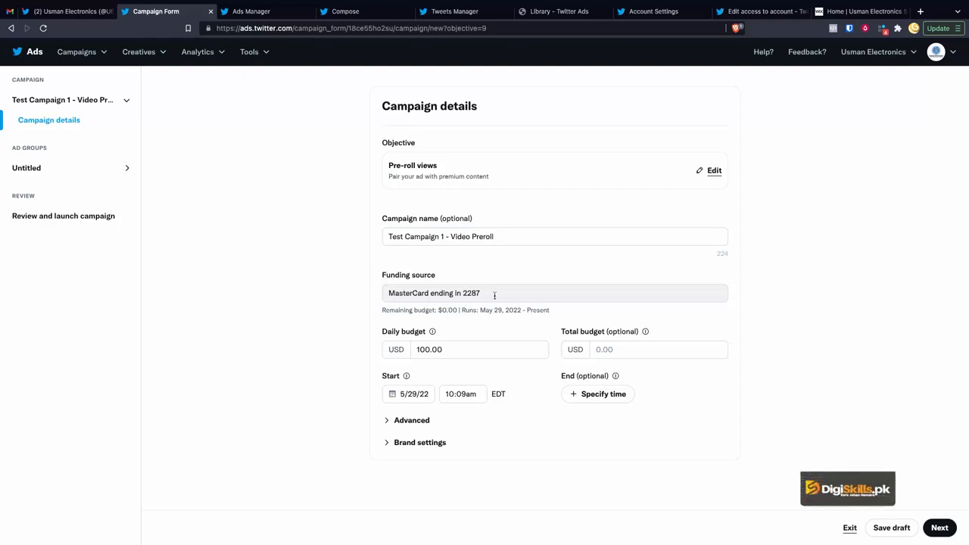
{"action": "left_click_drag", "start_coordinate": [479, 292], "coordinate": [440, 293]}
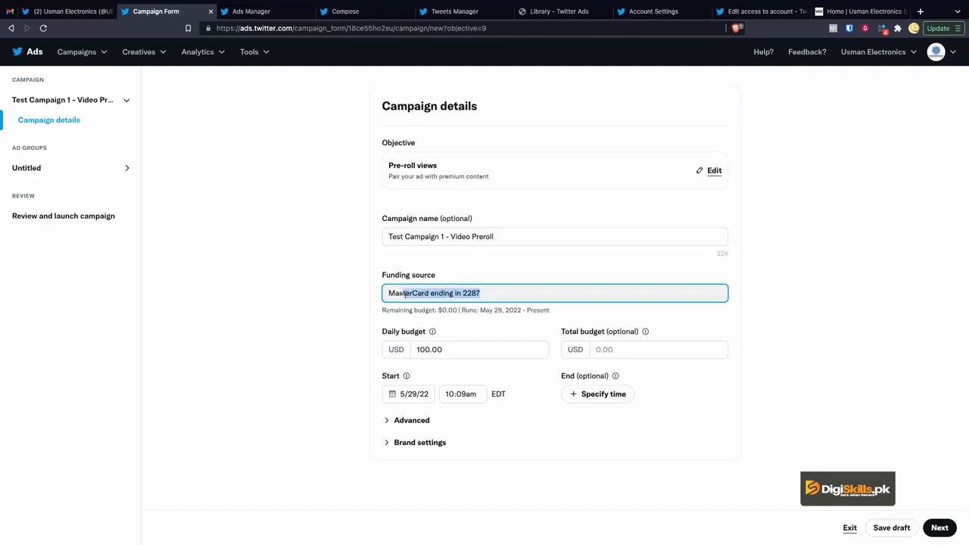
{"action": "left_click", "coordinate": [361, 296]}
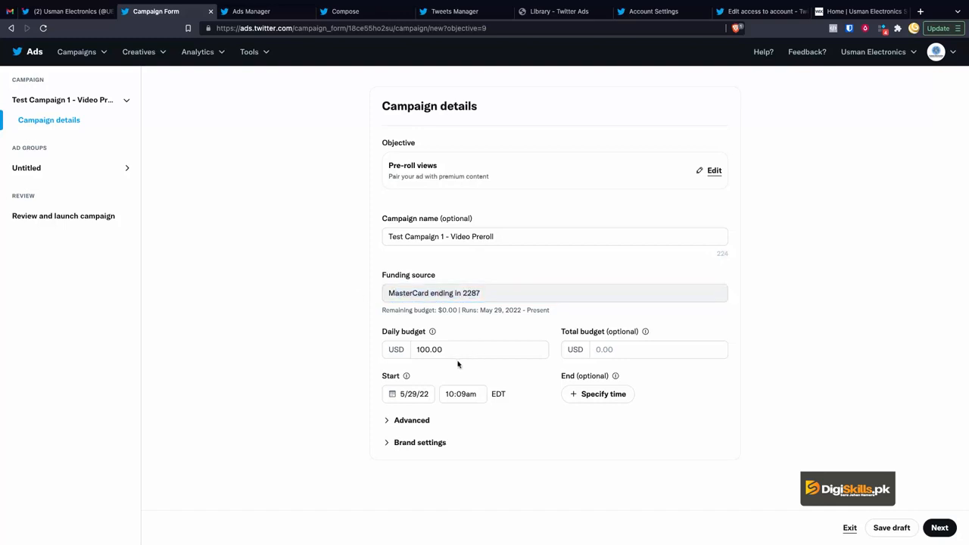
Step: Set the daily budget to 10.00 USD and the total budget to 20.00 USD
{"action": "double_click", "coordinate": [478, 350]}
{"action": "type", "text": "10.00"}
{"action": "left_click", "coordinate": [626, 353]}
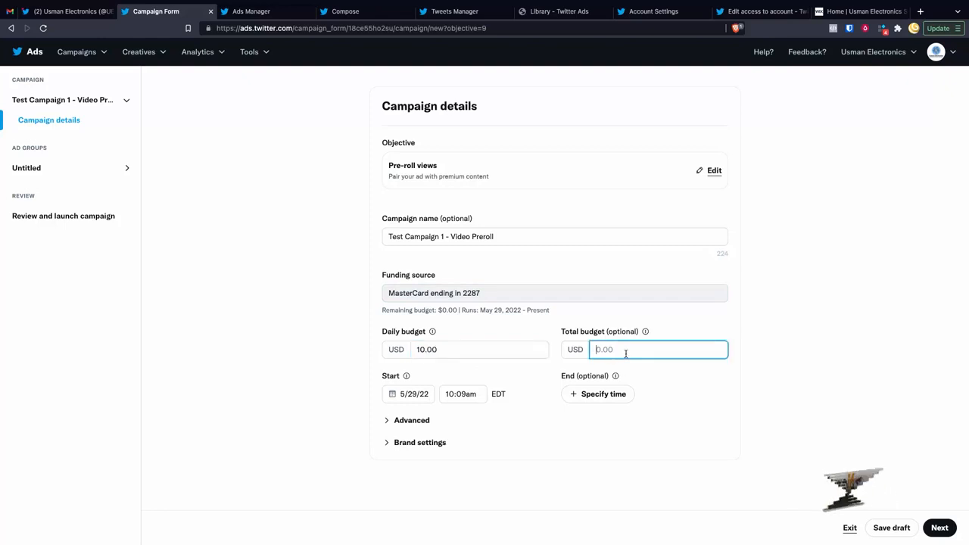
{"action": "type", "text": "20"}
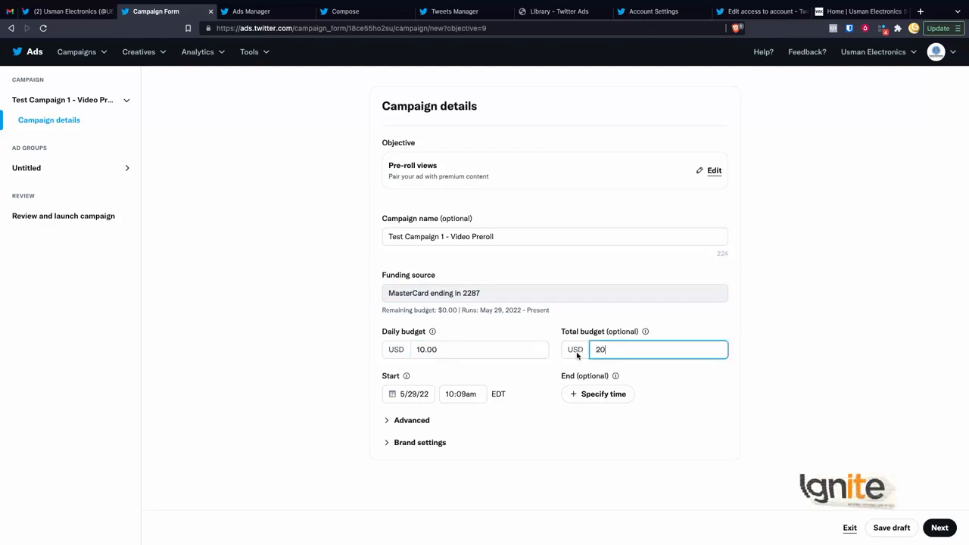
{"action": "left_click", "coordinate": [556, 367]}
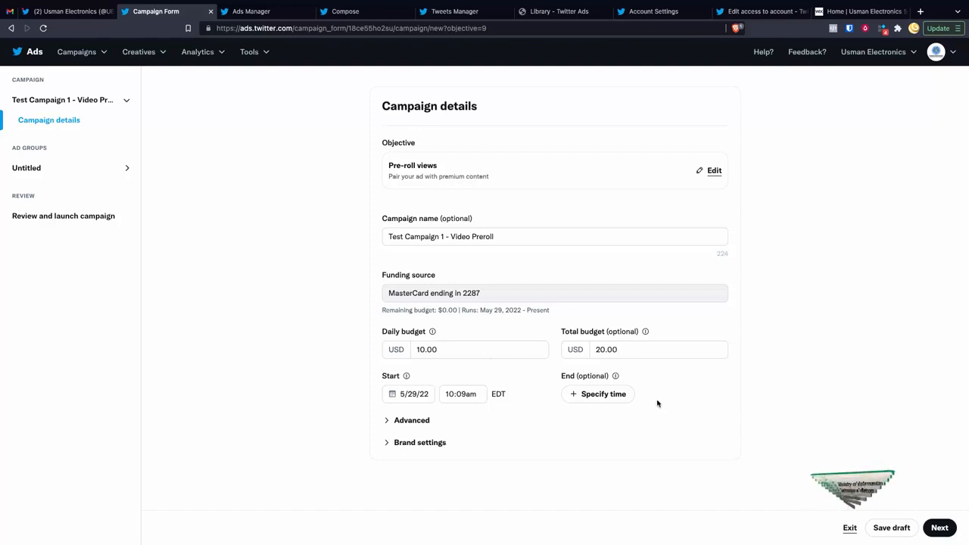
Step: Keep the 5/29/22 start and set the campaign end date to 6/30/22 at 12:00am
{"action": "left_click", "coordinate": [421, 399]}
{"action": "left_click", "coordinate": [498, 422]}
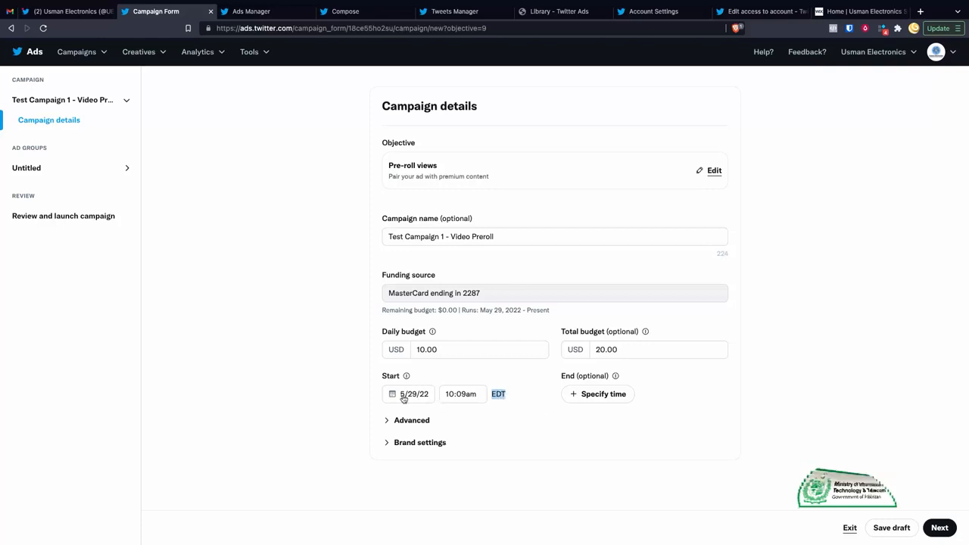
{"action": "left_click", "coordinate": [595, 398]}
{"action": "left_click", "coordinate": [594, 395]}
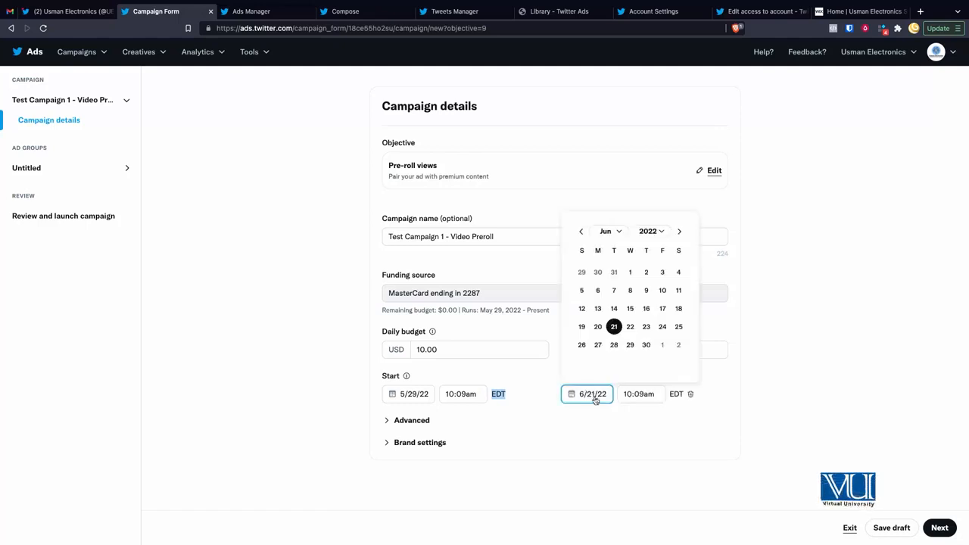
{"action": "left_click", "coordinate": [648, 346]}
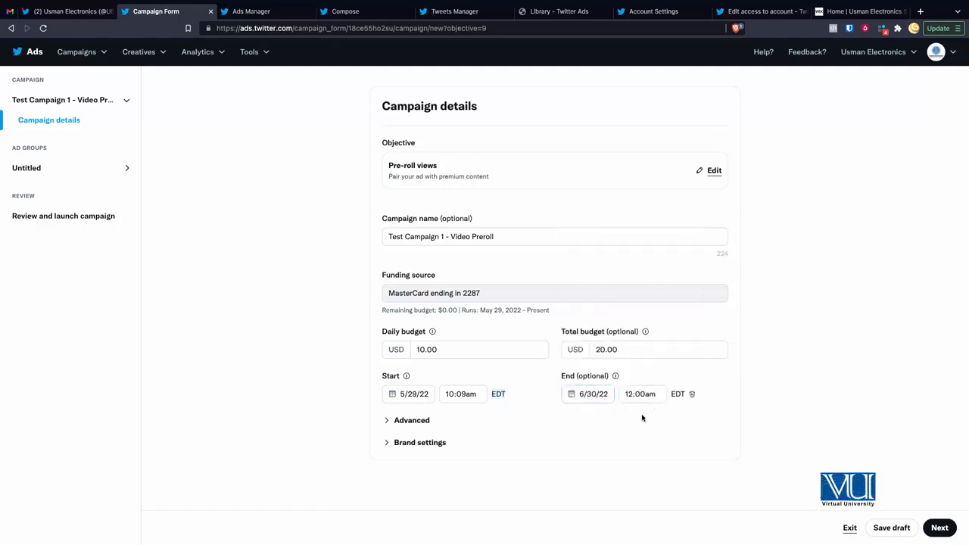
Step: Expand Advanced, leaving pacing on Standard, then expand Brand settings to the Brand vertical field
{"action": "left_click", "coordinate": [410, 421]}
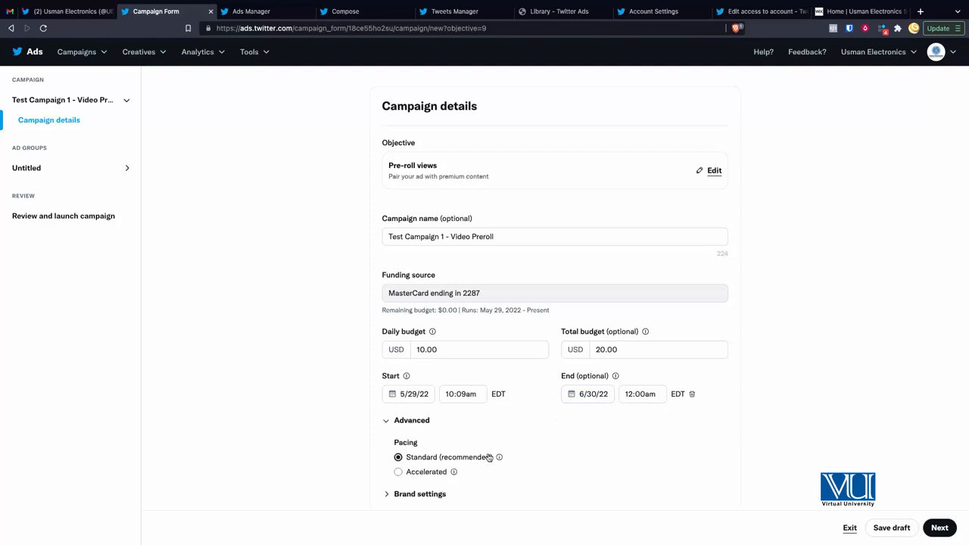
{"action": "scroll", "coordinate": [489, 457], "scroll_direction": "down", "scroll_amount": 1}
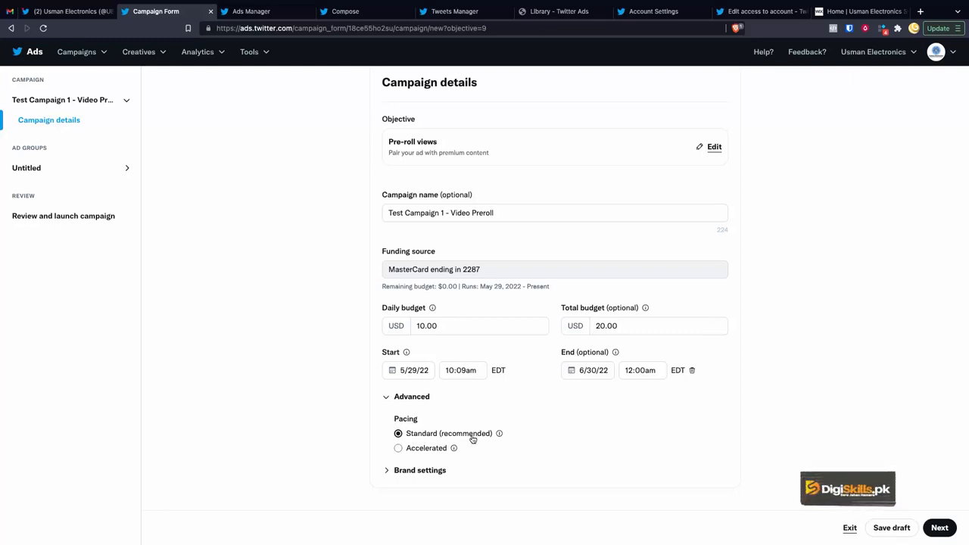
{"action": "left_click", "coordinate": [387, 473]}
{"action": "scroll", "coordinate": [446, 471], "scroll_direction": "down", "scroll_amount": 2}
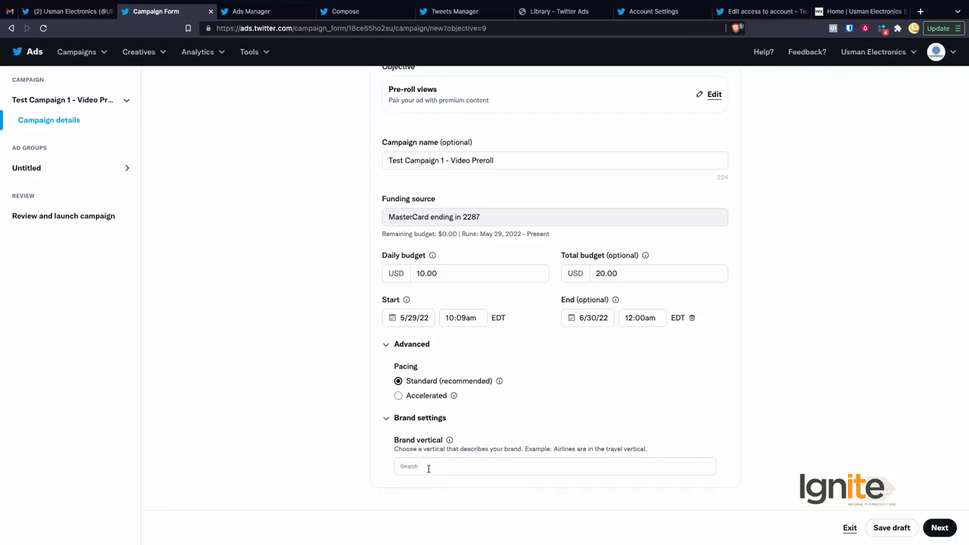
Step: Add Retail and Technology as brand verticals and continue to the ad group details
{"action": "left_click", "coordinate": [433, 467]}
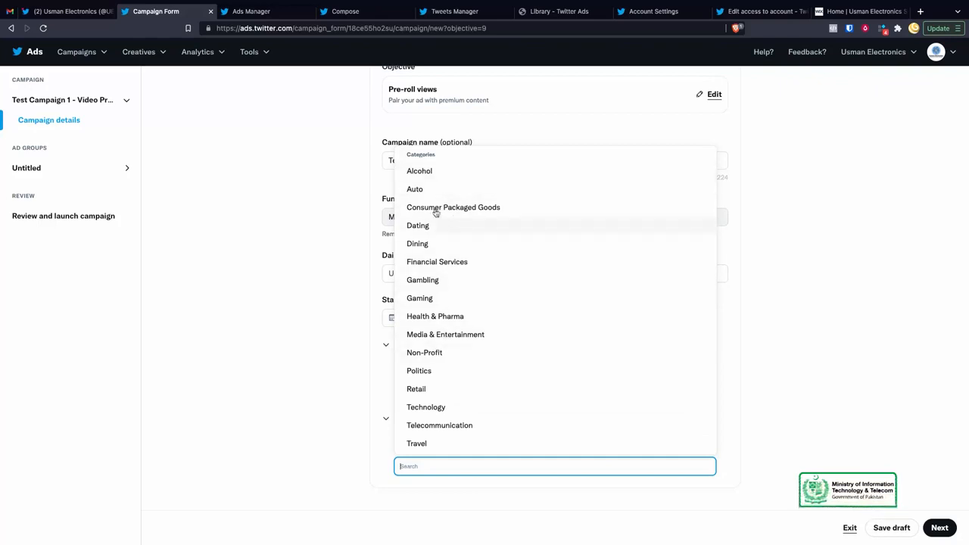
{"action": "left_click", "coordinate": [416, 390]}
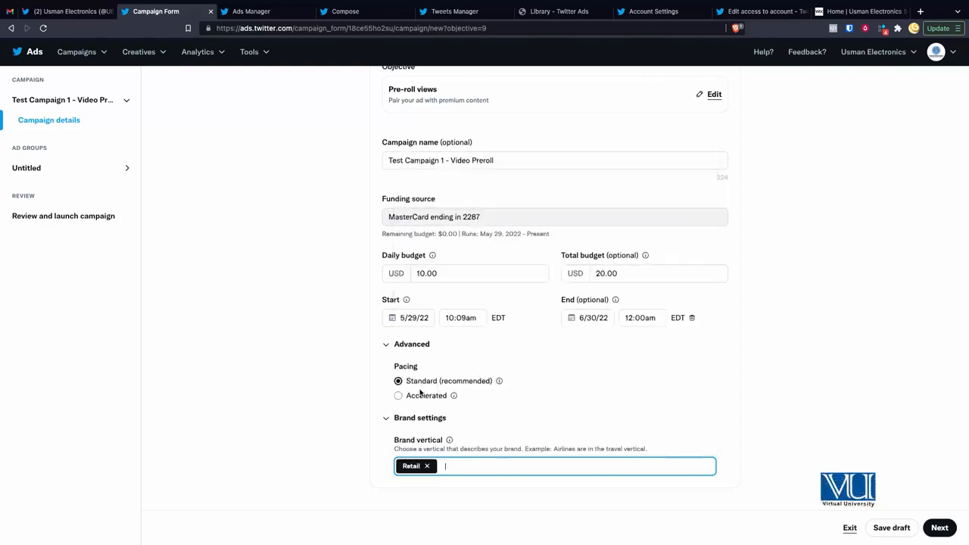
{"action": "left_click", "coordinate": [460, 468]}
{"action": "left_click", "coordinate": [450, 409]}
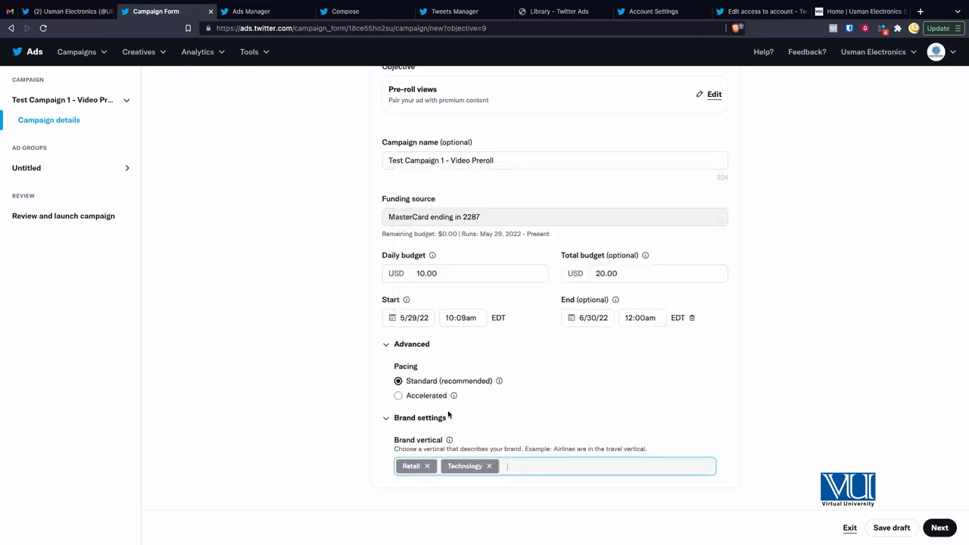
{"action": "left_click", "coordinate": [358, 466]}
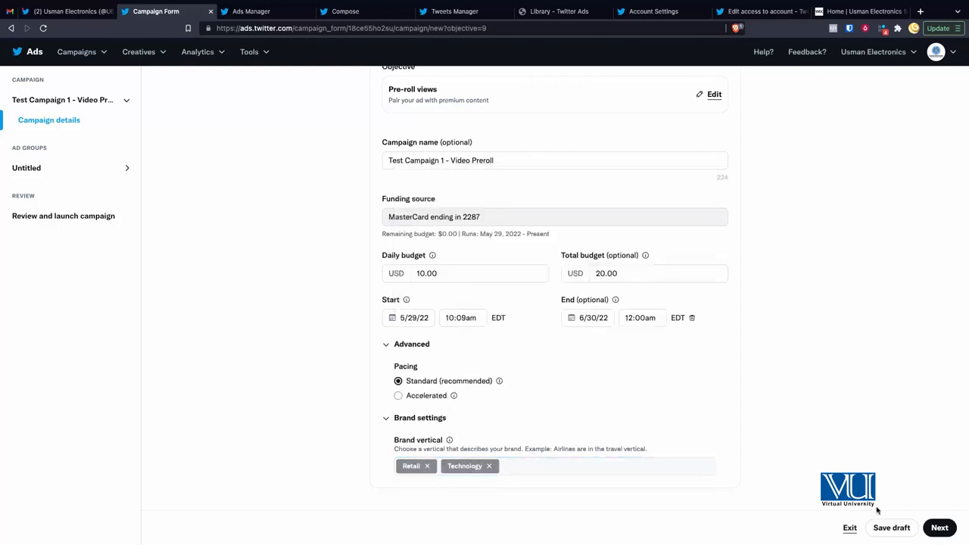
{"action": "left_click", "coordinate": [940, 527]}
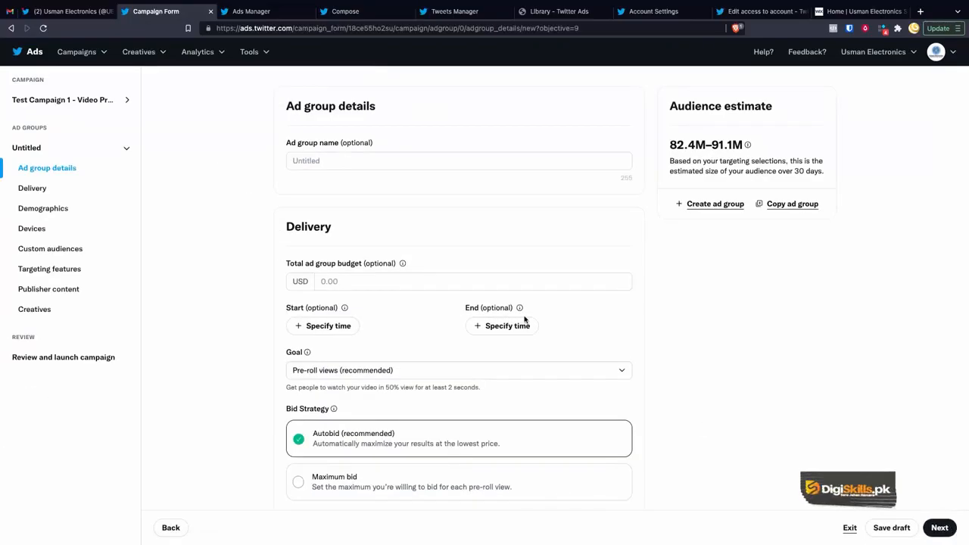
Step: Enter 'Group 1' as the ad group name and review its Pre-roll views bid settings
{"action": "left_click", "coordinate": [308, 161]}
{"action": "type", "text": "Group 1"}
{"action": "left_click", "coordinate": [268, 230]}
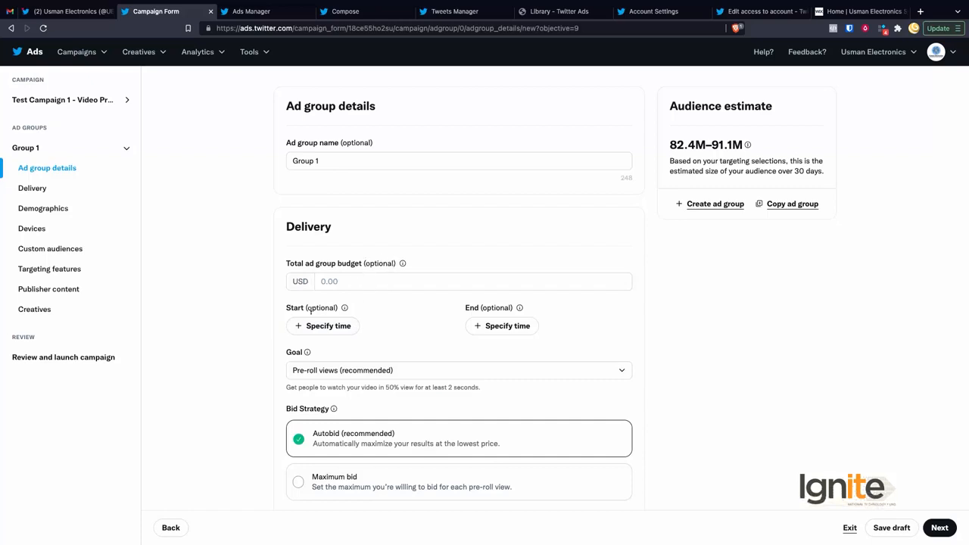
{"action": "scroll", "coordinate": [495, 350], "scroll_direction": "down", "scroll_amount": 1}
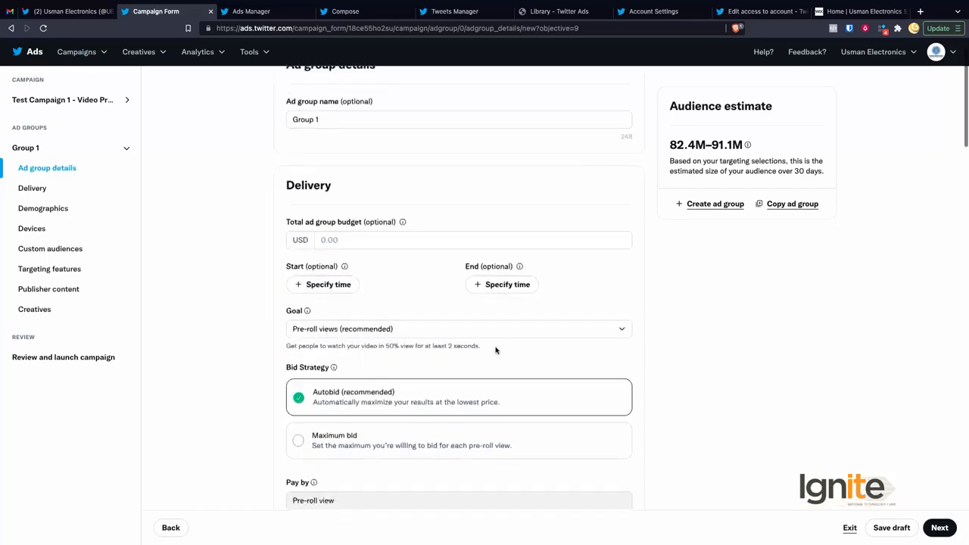
{"action": "scroll", "coordinate": [364, 349], "scroll_direction": "down", "scroll_amount": 2}
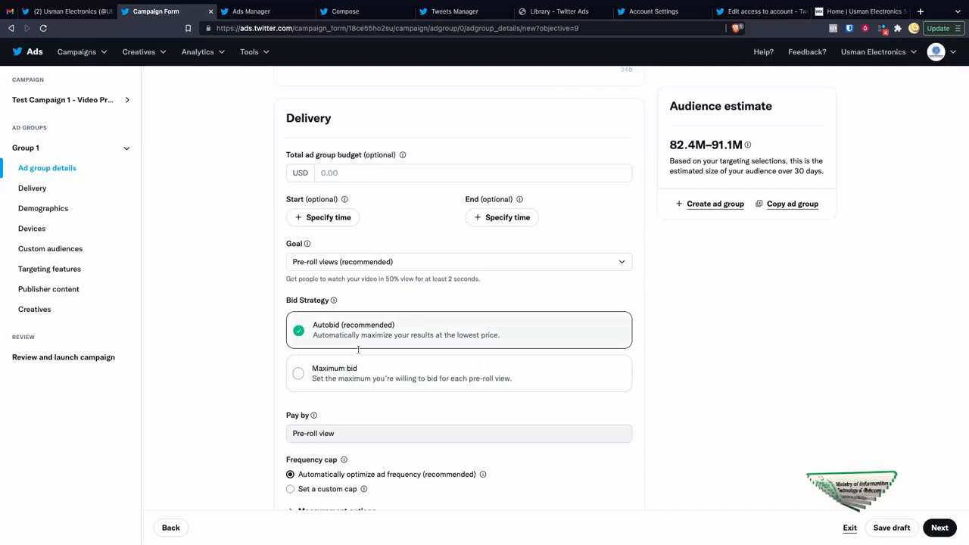
{"action": "left_click", "coordinate": [343, 373]}
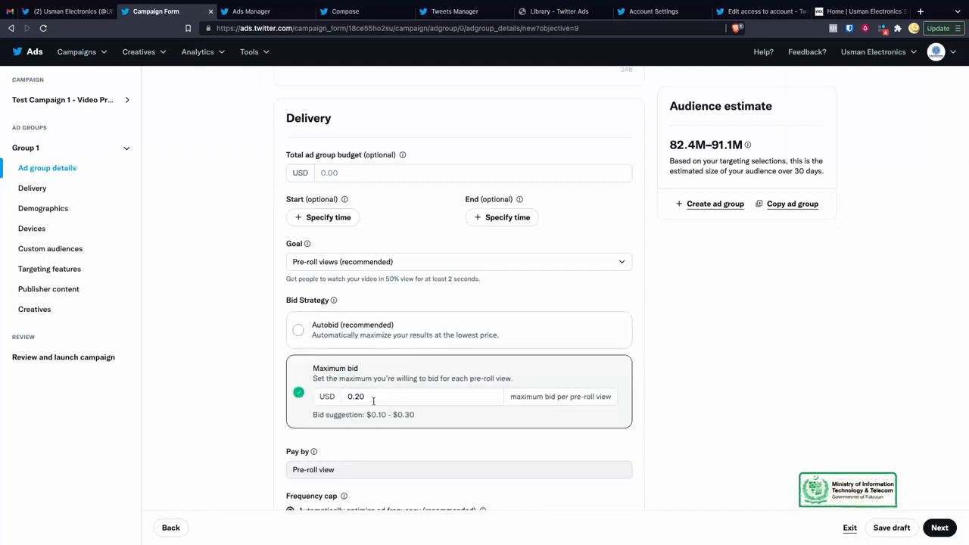
{"action": "left_click", "coordinate": [378, 396]}
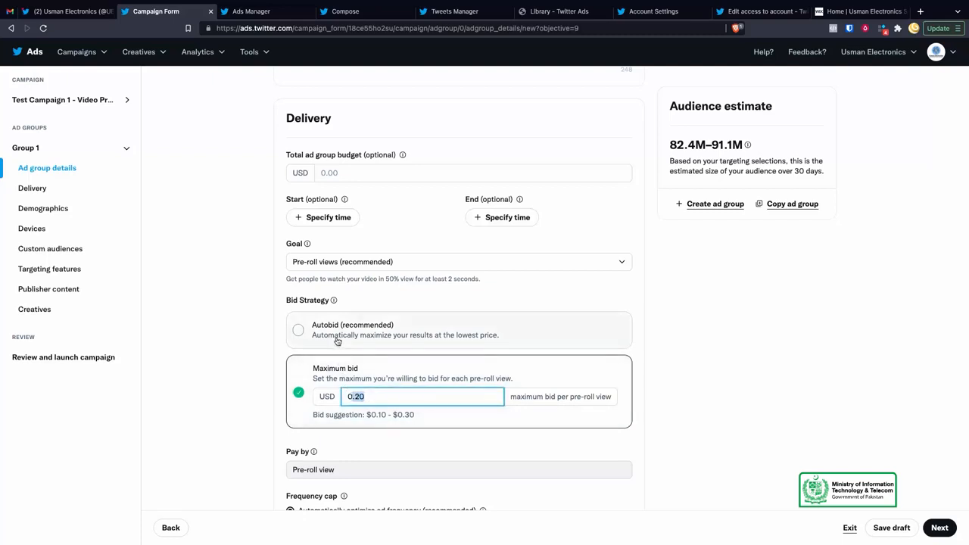
{"action": "left_click", "coordinate": [373, 399]}
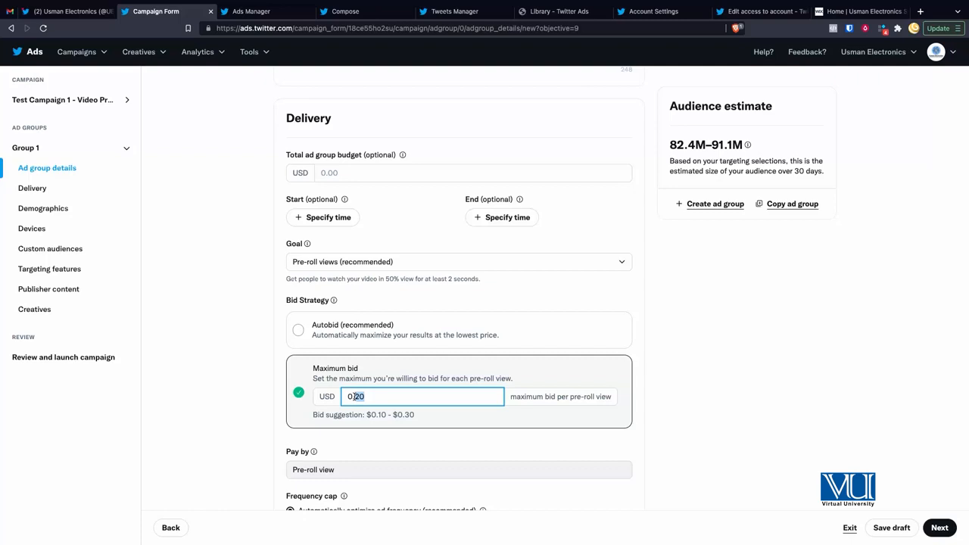
{"action": "left_click", "coordinate": [371, 434]}
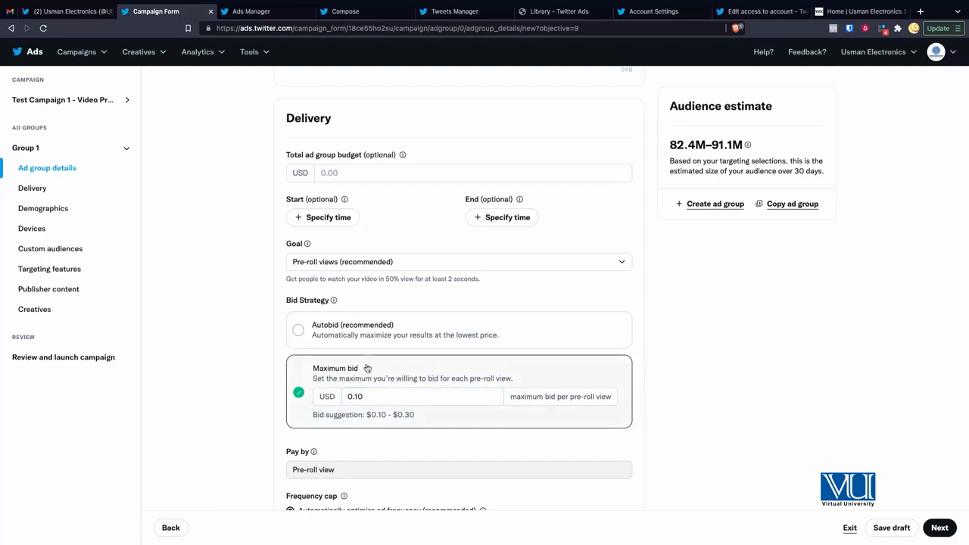
{"action": "left_click", "coordinate": [367, 332]}
{"action": "scroll", "coordinate": [370, 412], "scroll_direction": "down", "scroll_amount": 2}
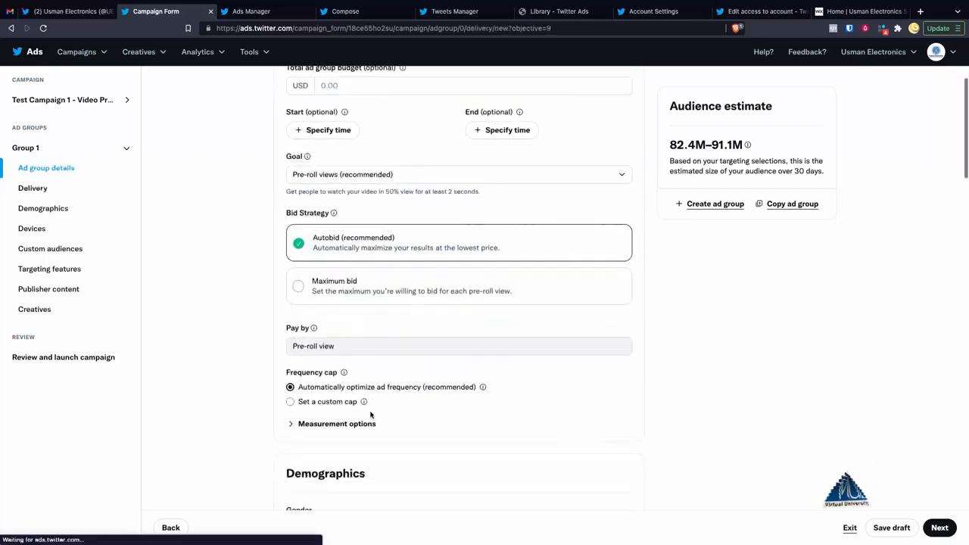
Step: Check the fixed Pay by value and switch the frequency cap to 'Set a custom cap'
{"action": "double_click", "coordinate": [331, 345]}
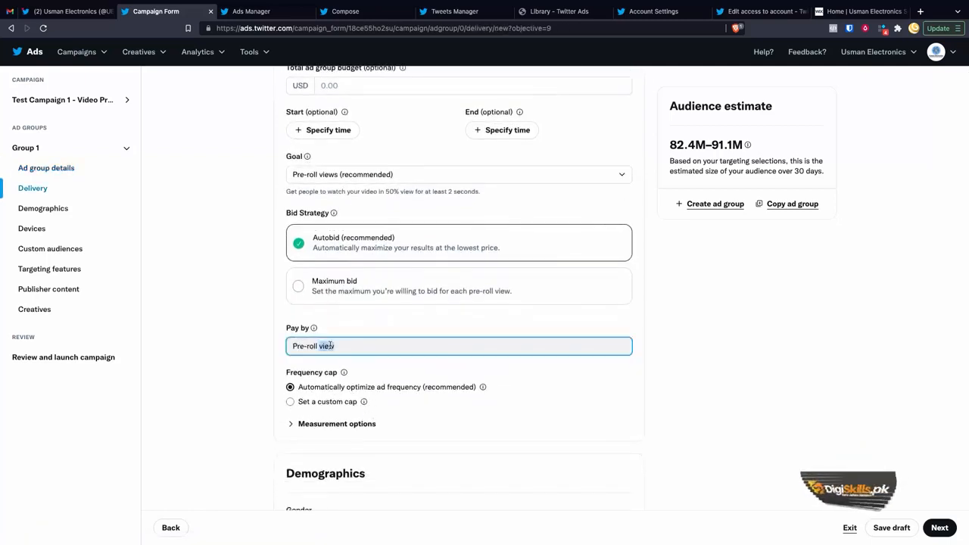
{"action": "left_click", "coordinate": [274, 355]}
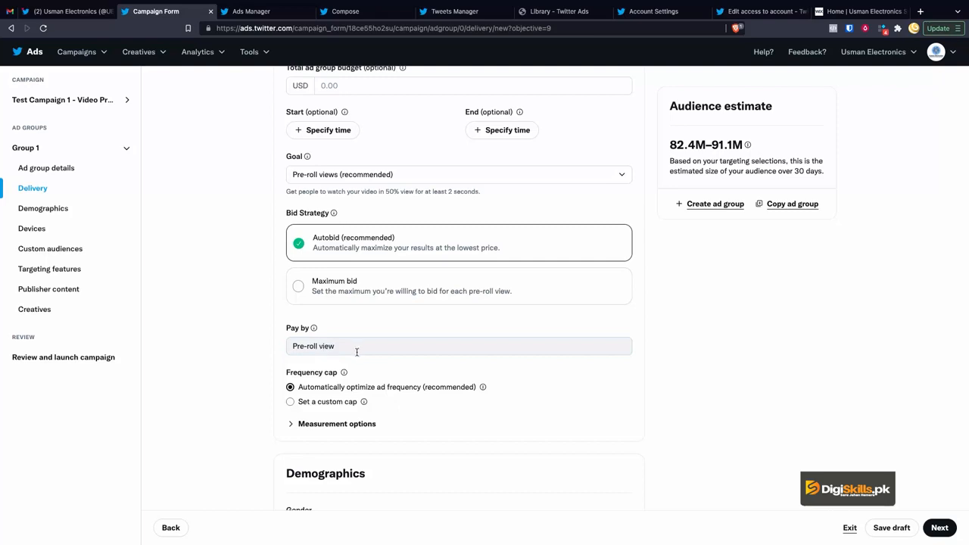
{"action": "scroll", "coordinate": [357, 352], "scroll_direction": "down", "scroll_amount": 1}
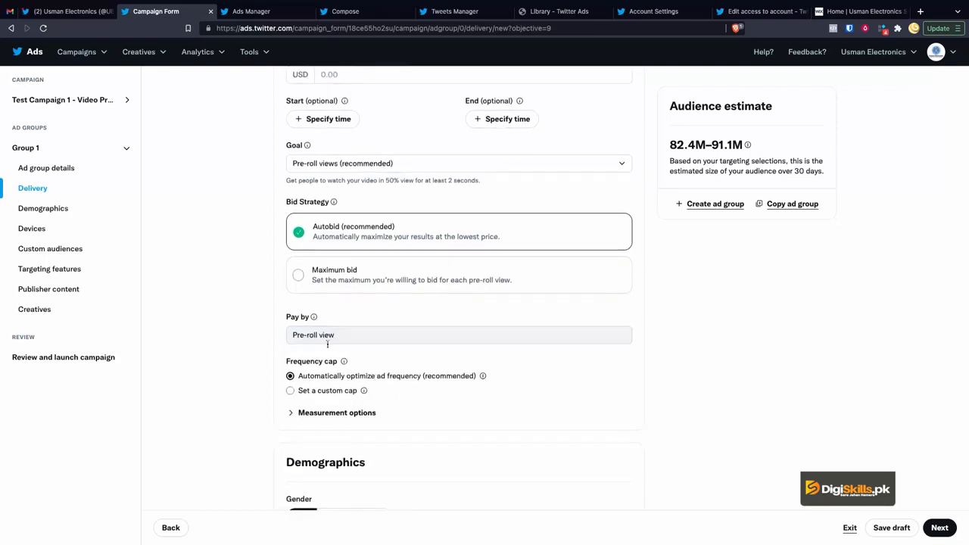
{"action": "scroll", "coordinate": [364, 381], "scroll_direction": "down", "scroll_amount": 2}
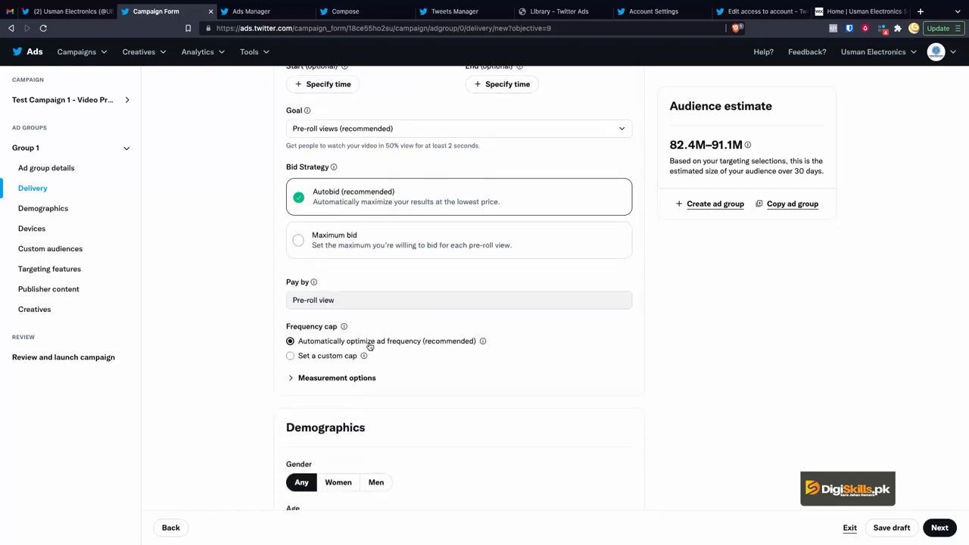
{"action": "double_click", "coordinate": [292, 326]}
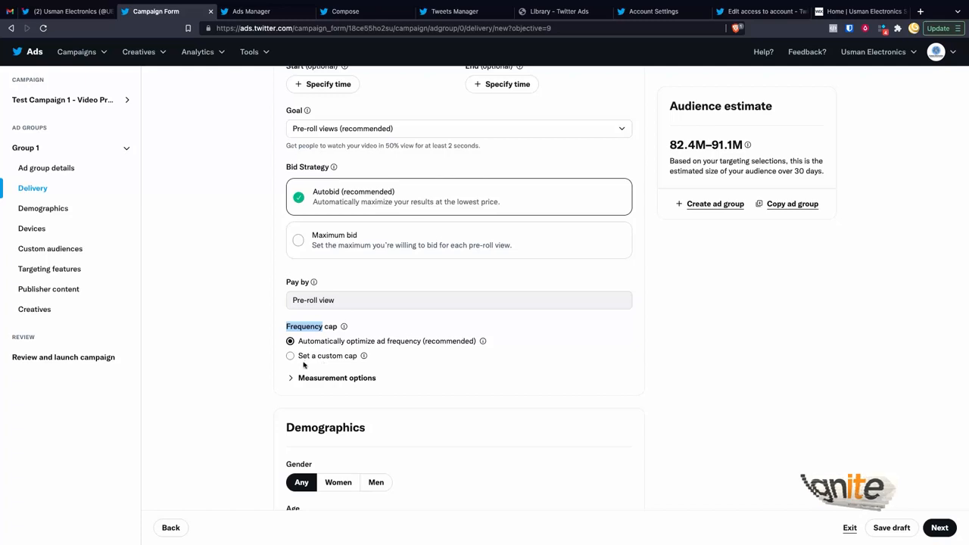
{"action": "left_click", "coordinate": [306, 357]}
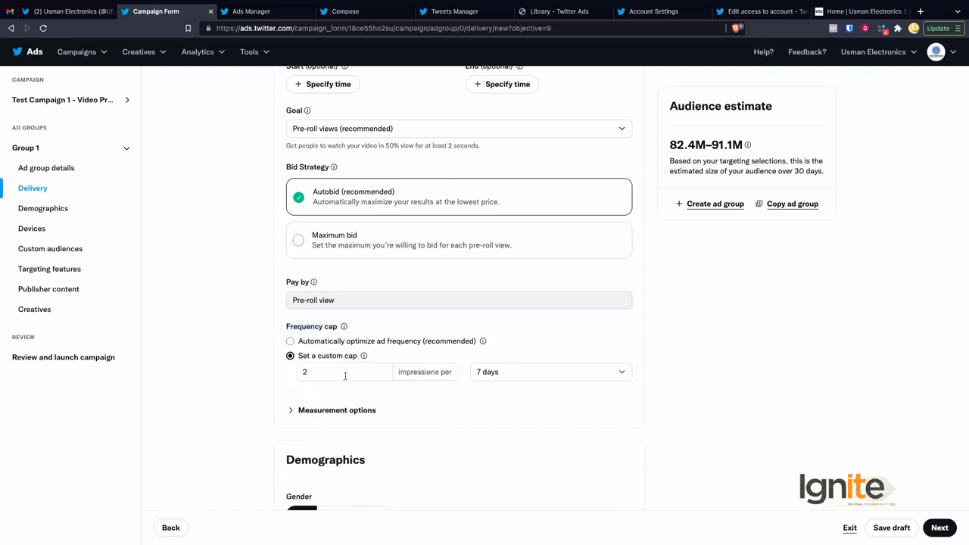
Step: Keep the custom cap at 2 impressions per 7 days
{"action": "scroll", "coordinate": [345, 377], "scroll_direction": "down", "scroll_amount": 1}
{"action": "left_click", "coordinate": [313, 350]}
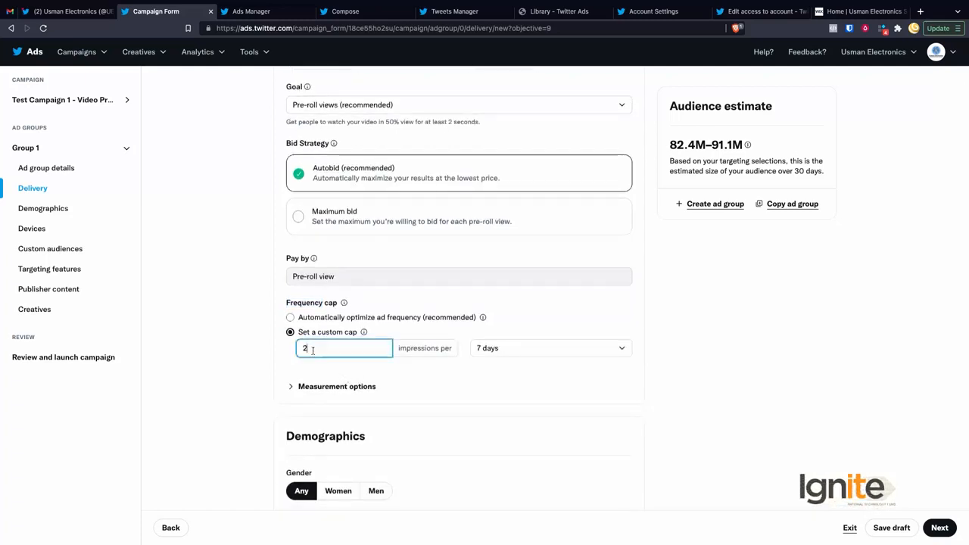
{"action": "double_click", "coordinate": [424, 349]}
{"action": "left_click", "coordinate": [500, 350]}
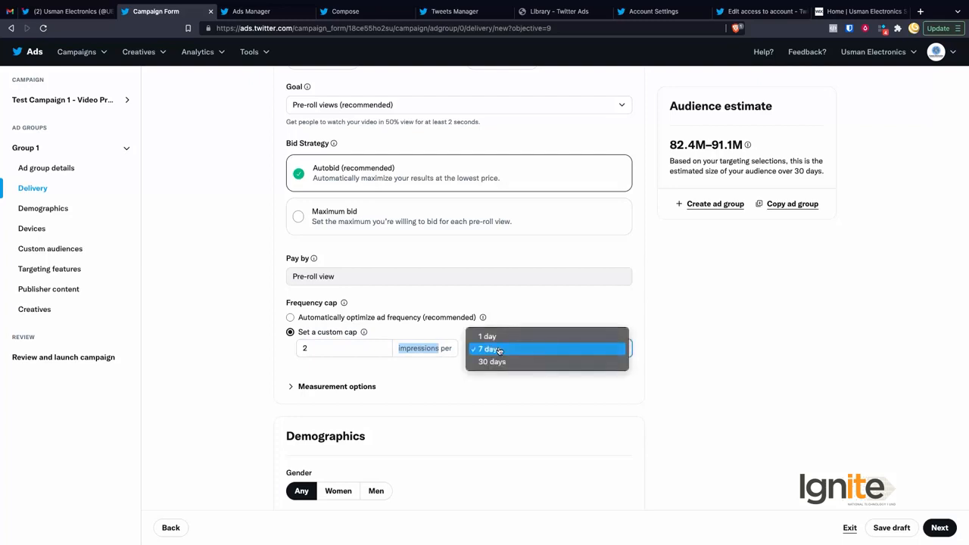
{"action": "left_click", "coordinate": [441, 388]}
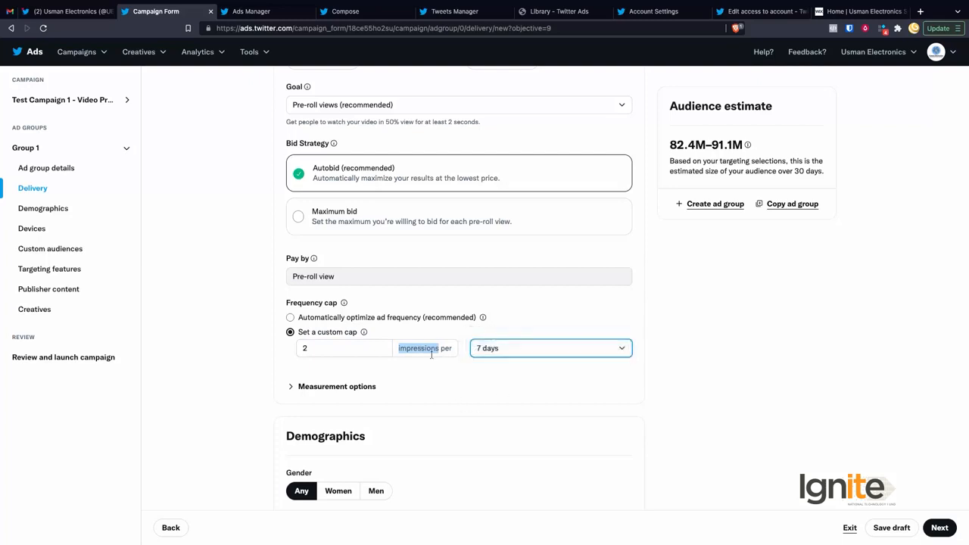
{"action": "left_click", "coordinate": [415, 375]}
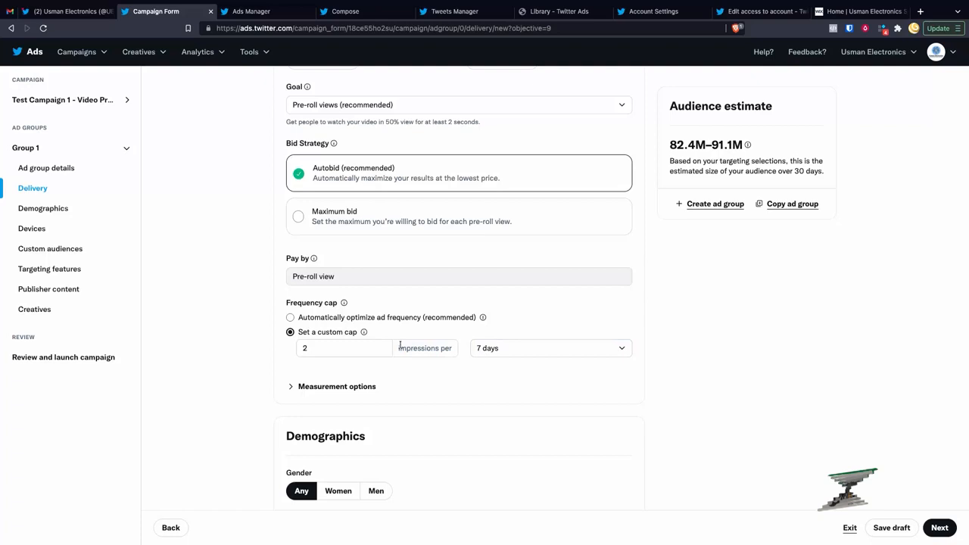
{"action": "left_click", "coordinate": [366, 351]}
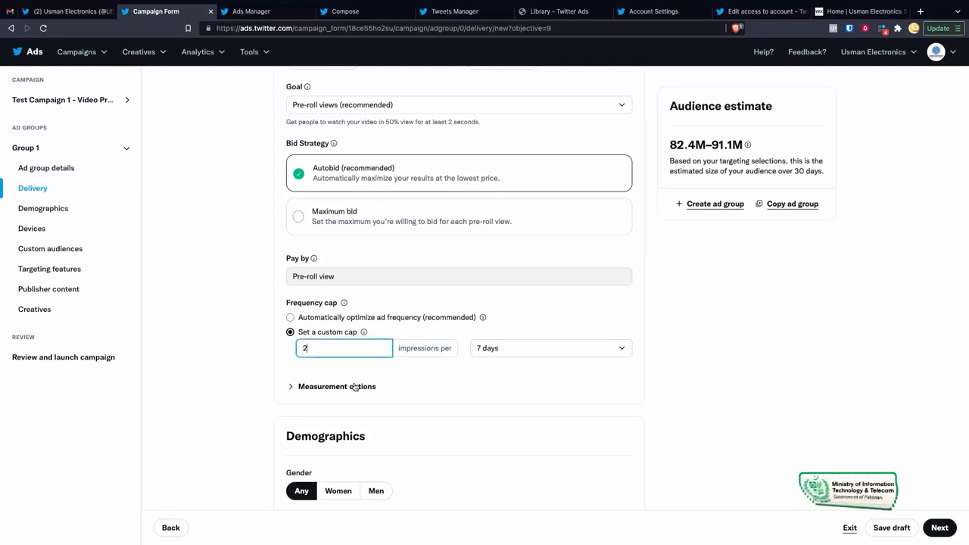
Step: Expand and then collapse the Measurement options
{"action": "left_click", "coordinate": [357, 387]}
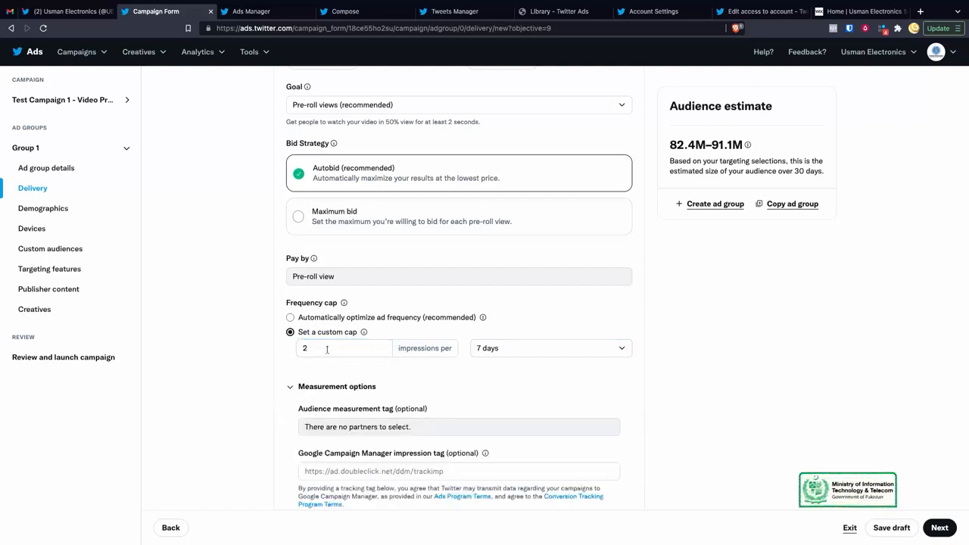
{"action": "scroll", "coordinate": [347, 377], "scroll_direction": "down", "scroll_amount": 2}
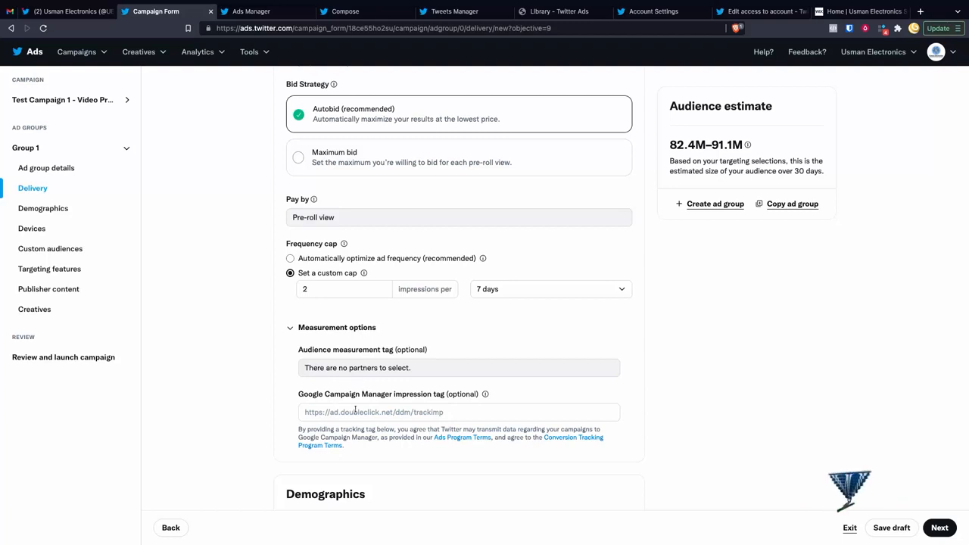
{"action": "left_click", "coordinate": [290, 331]}
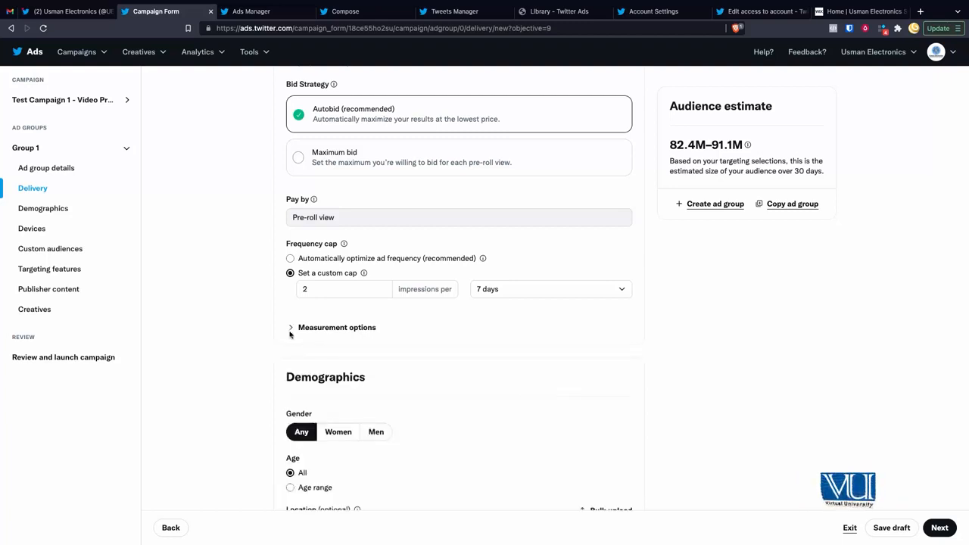
Step: Limit the ad group's age targeting to 21 through 49
{"action": "scroll", "coordinate": [361, 398], "scroll_direction": "down", "scroll_amount": 5}
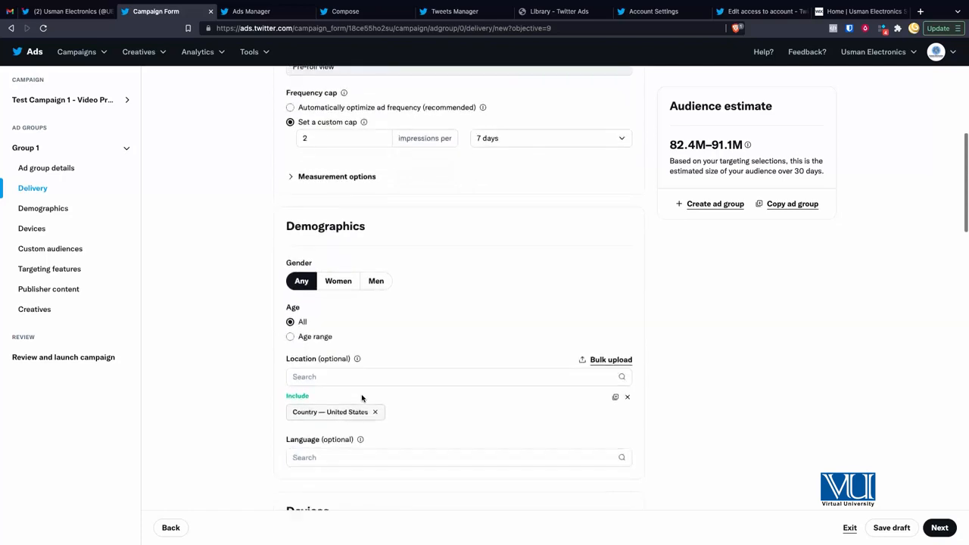
{"action": "scroll", "coordinate": [361, 399], "scroll_direction": "down", "scroll_amount": 1}
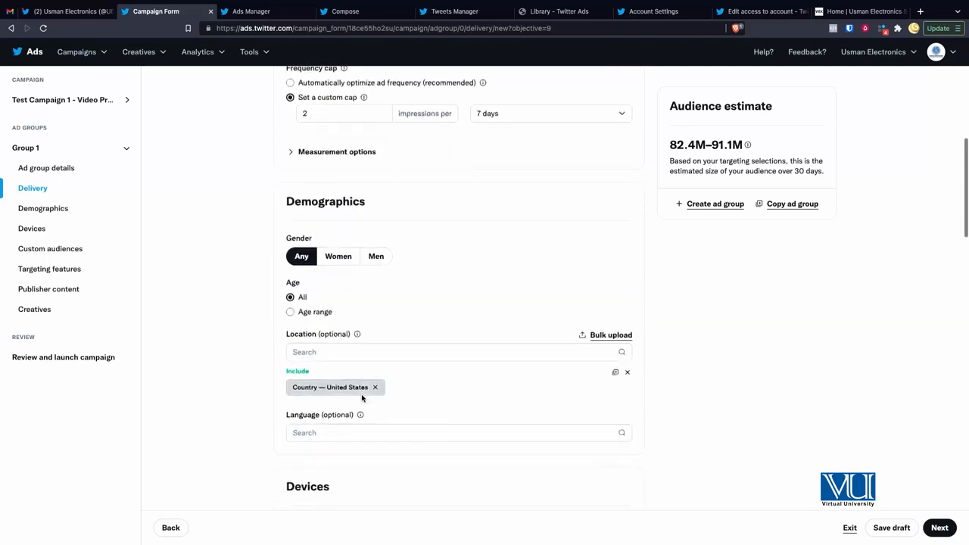
{"action": "left_click", "coordinate": [290, 313]}
{"action": "left_click", "coordinate": [334, 332]}
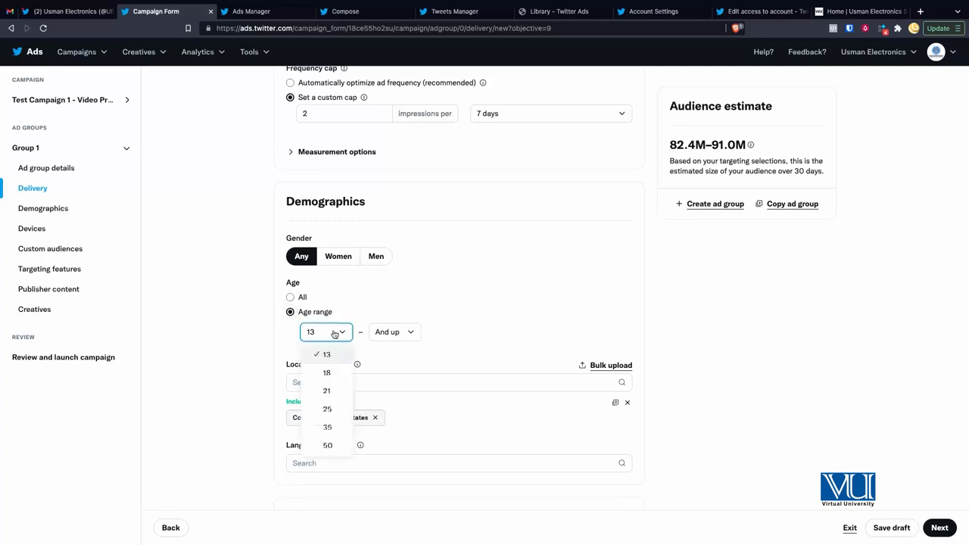
{"action": "left_click", "coordinate": [335, 391]}
{"action": "left_click", "coordinate": [399, 336]}
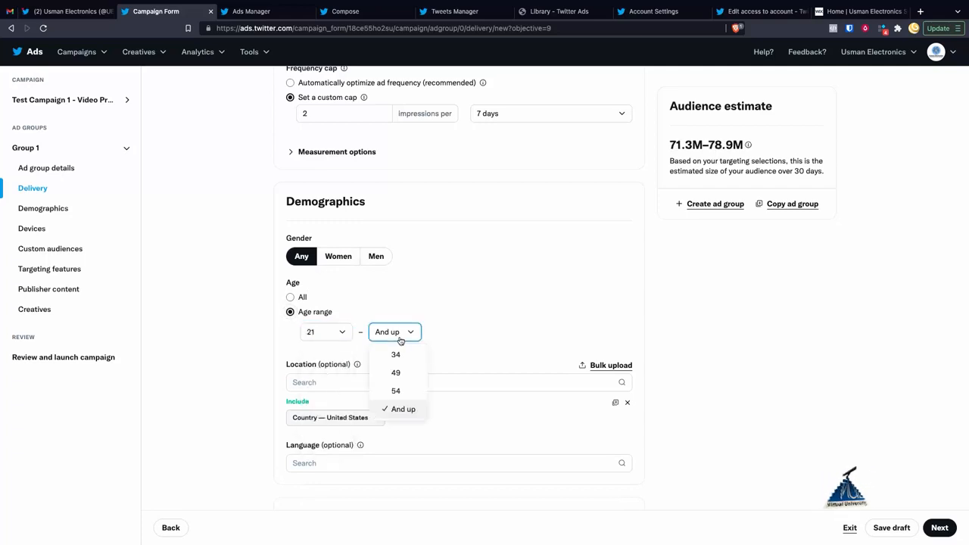
{"action": "left_click", "coordinate": [396, 374]}
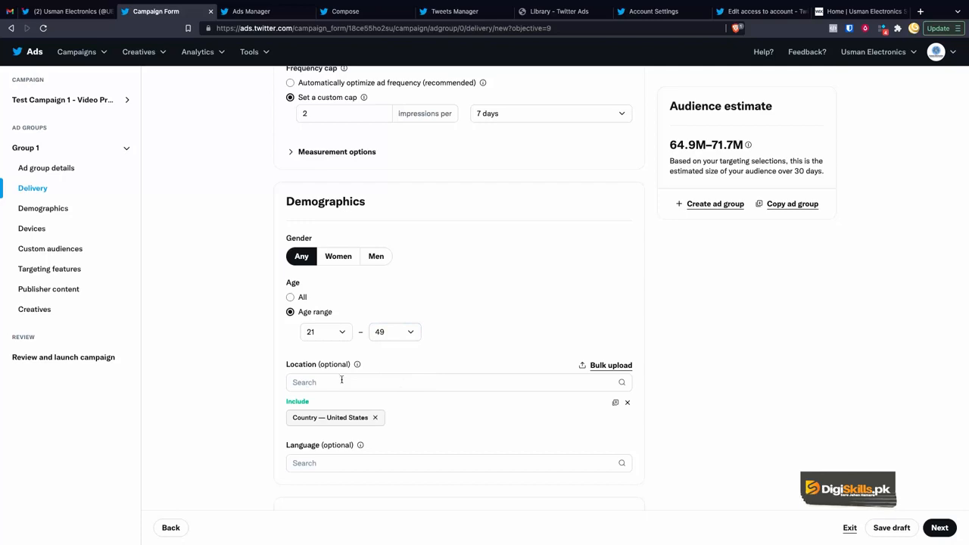
Step: Replace United States with Pakistan as the target location
{"action": "scroll", "coordinate": [396, 411], "scroll_direction": "down", "scroll_amount": 1}
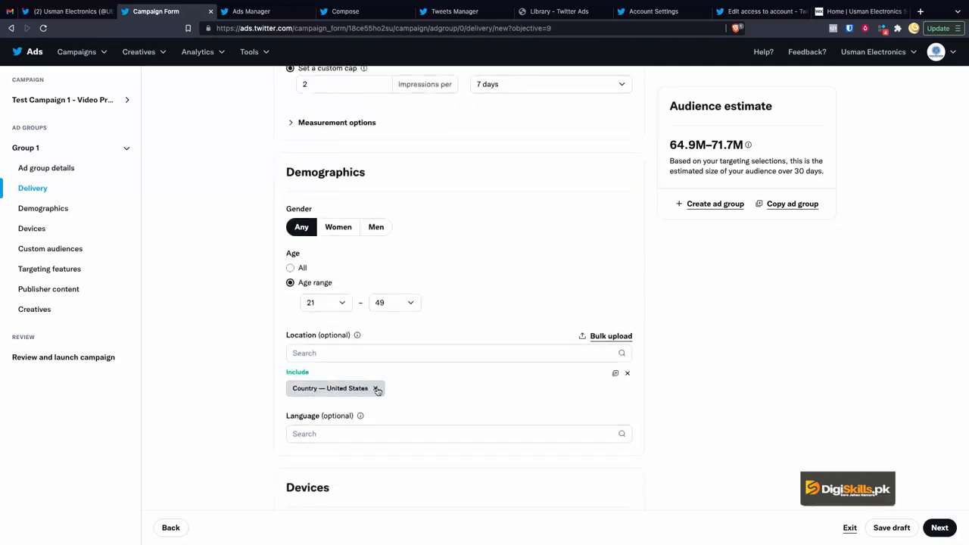
{"action": "left_click", "coordinate": [375, 389]}
{"action": "left_click", "coordinate": [374, 353]}
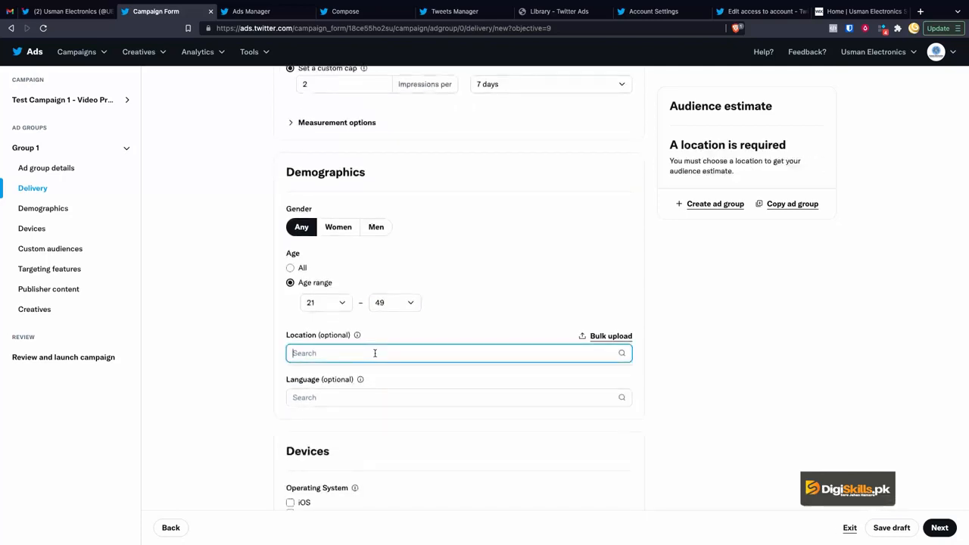
{"action": "type", "text": "Pakist"}
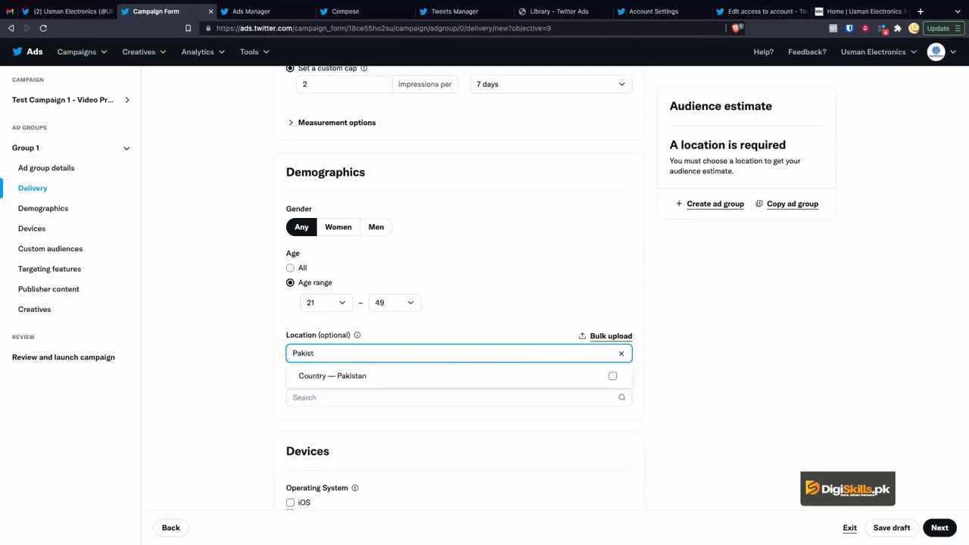
{"action": "left_click", "coordinate": [364, 376]}
{"action": "left_click", "coordinate": [260, 374]}
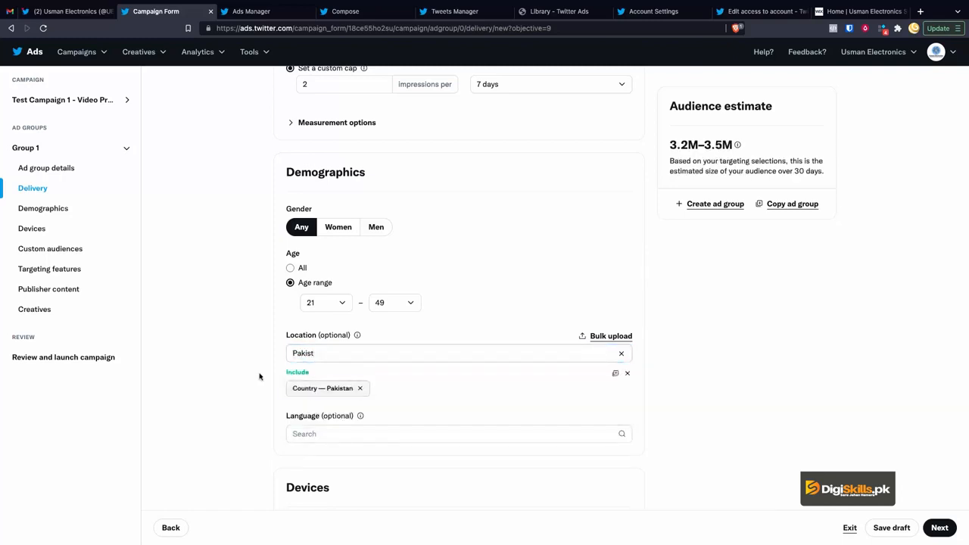
{"action": "scroll", "coordinate": [340, 416], "scroll_direction": "down", "scroll_amount": 1}
Step: Target English (en) speakers in the Language list
{"action": "left_click", "coordinate": [341, 388]}
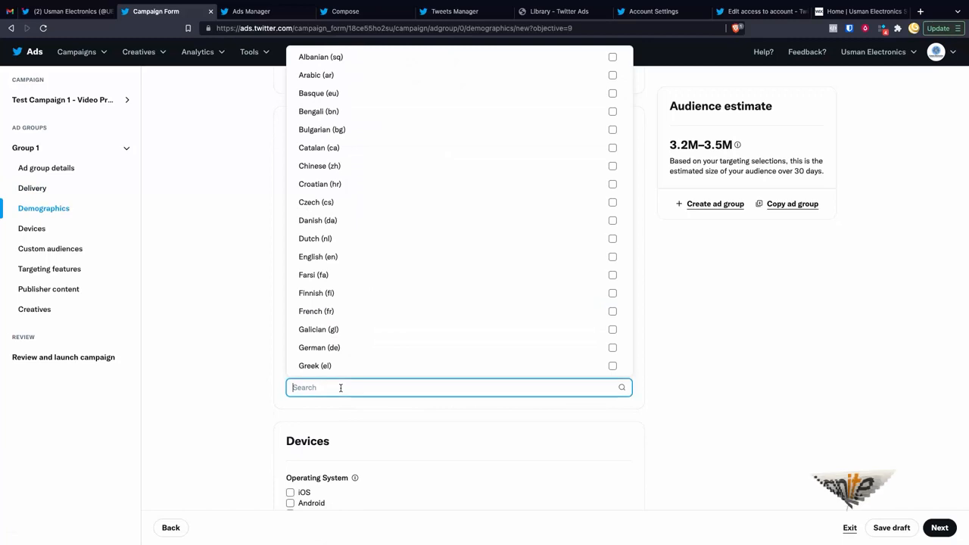
{"action": "scroll", "coordinate": [371, 292], "scroll_direction": "down", "scroll_amount": 1}
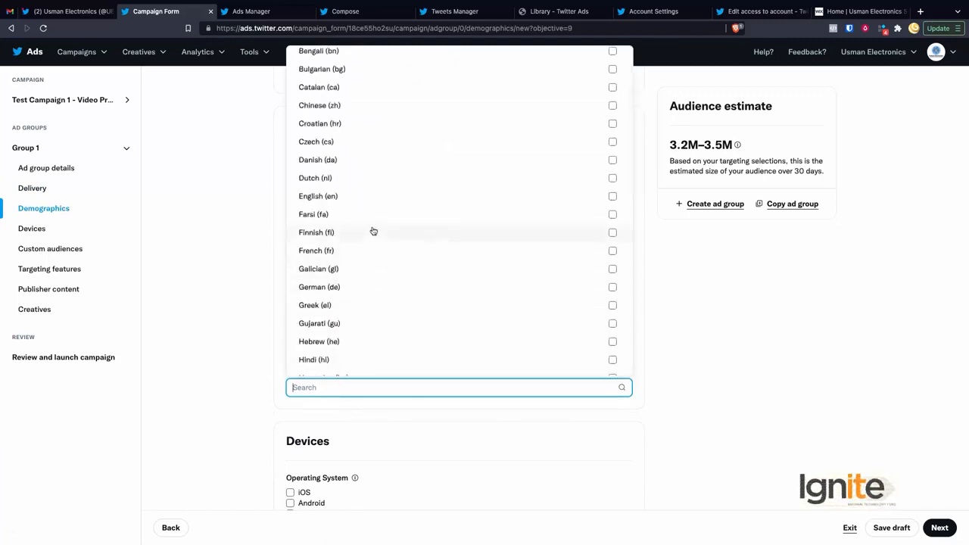
{"action": "left_click", "coordinate": [343, 199]}
{"action": "left_click", "coordinate": [234, 307]}
Step: Tick iOS under Devices > Operating System
{"action": "scroll", "coordinate": [233, 307], "scroll_direction": "down", "scroll_amount": 3}
{"action": "scroll", "coordinate": [234, 307], "scroll_direction": "down", "scroll_amount": 2}
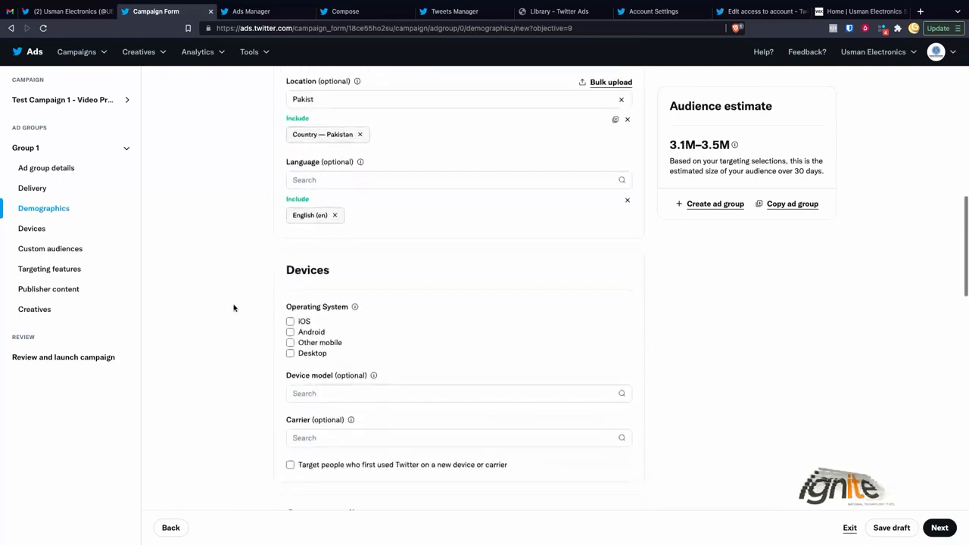
{"action": "scroll", "coordinate": [326, 348], "scroll_direction": "down", "scroll_amount": 1}
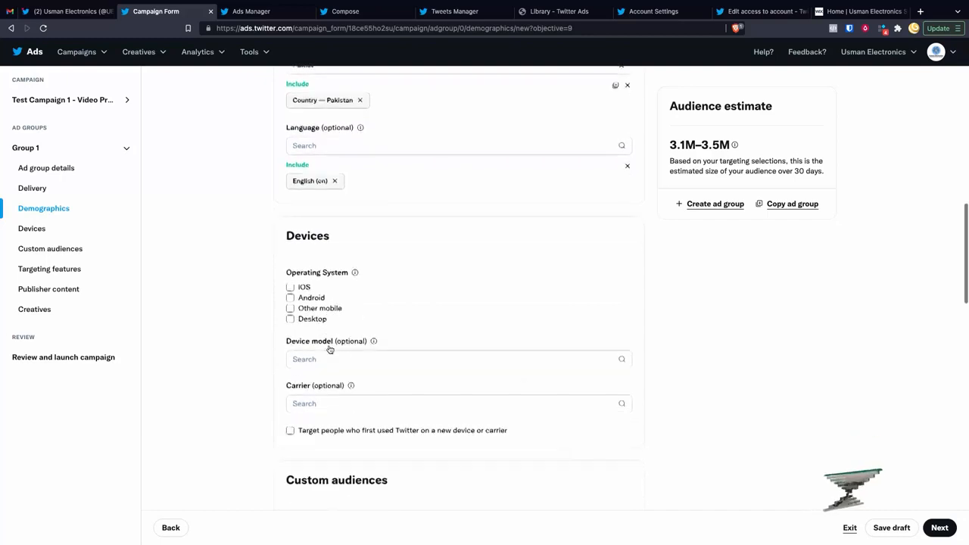
{"action": "left_click", "coordinate": [290, 287]}
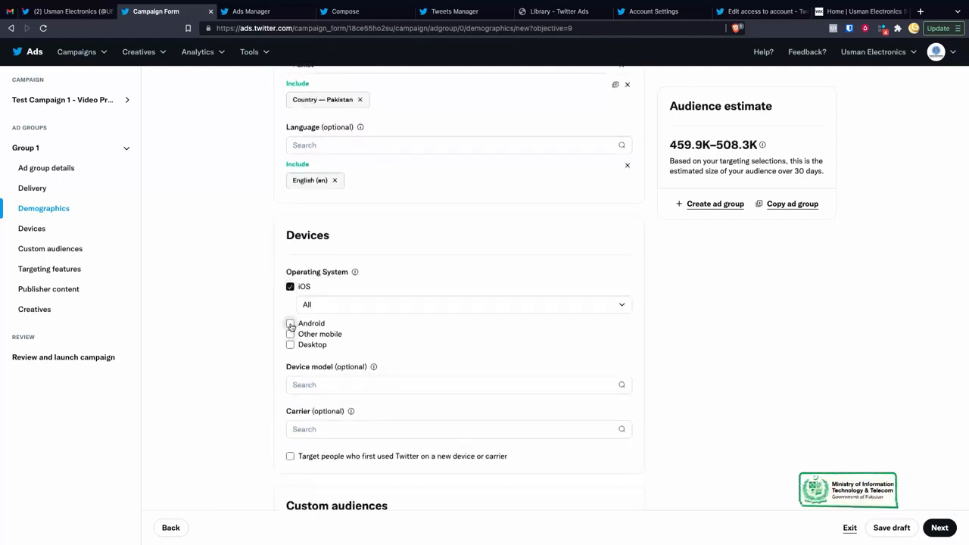
Step: Add Android and Desktop operating systems, leaving Android versions set to All
{"action": "left_click", "coordinate": [290, 324]}
{"action": "left_click", "coordinate": [291, 372]}
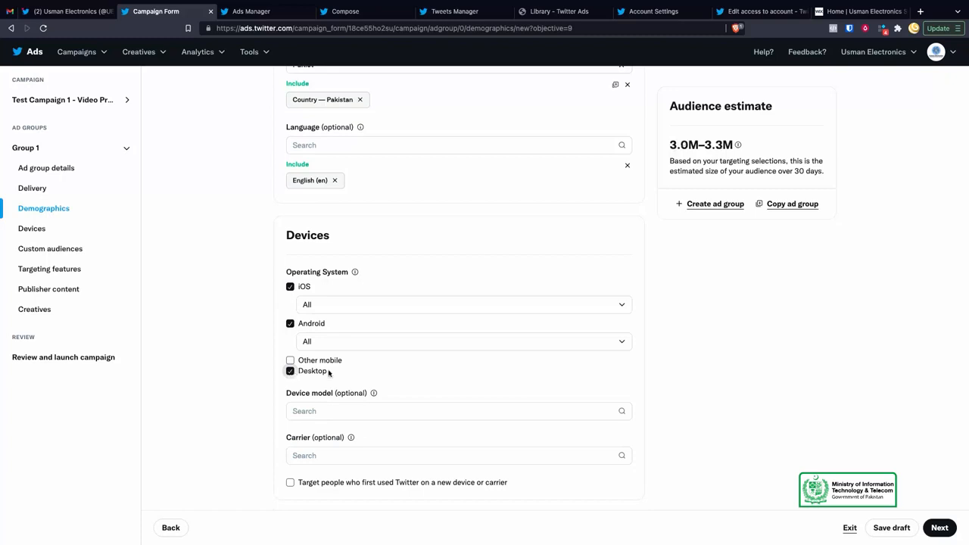
{"action": "left_click", "coordinate": [356, 342]}
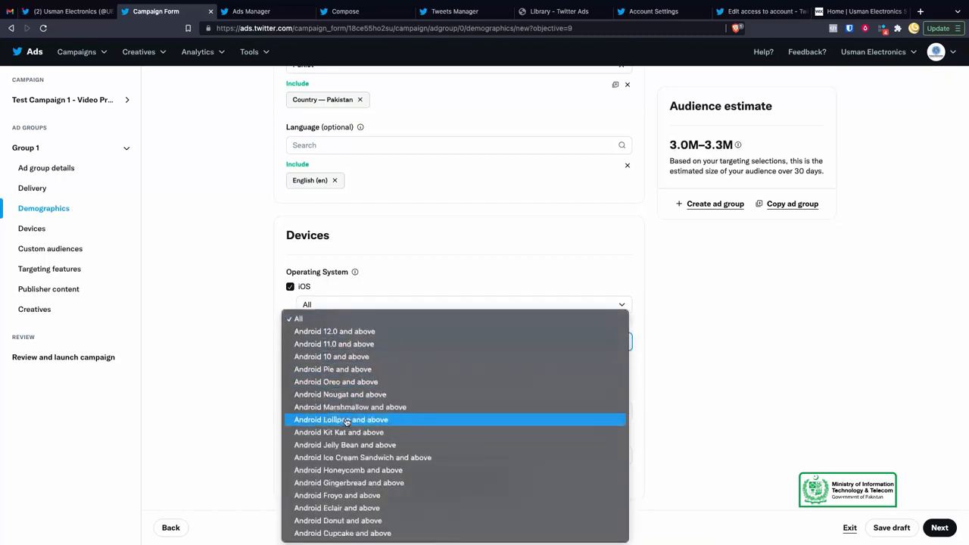
{"action": "left_click", "coordinate": [238, 413]}
{"action": "scroll", "coordinate": [389, 415], "scroll_direction": "down", "scroll_amount": 1}
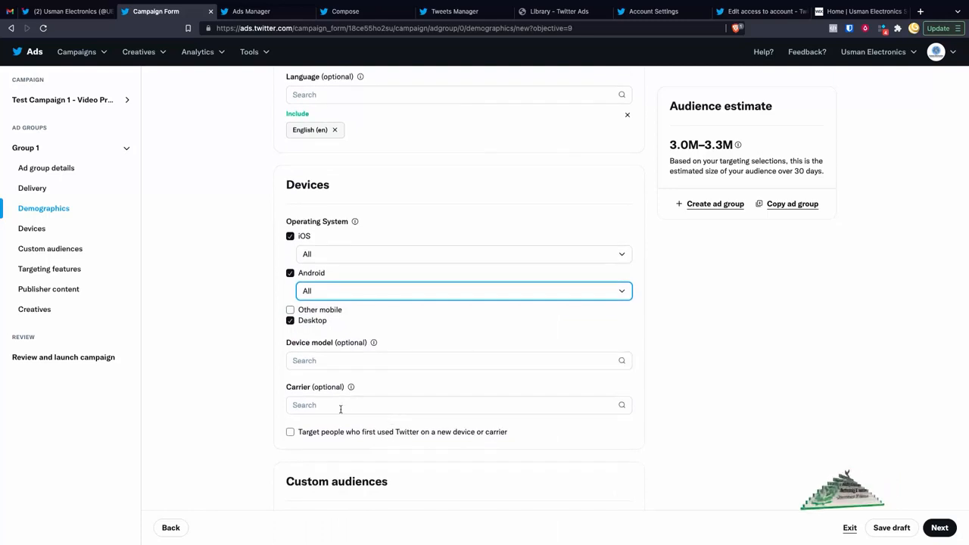
{"action": "scroll", "coordinate": [340, 410], "scroll_direction": "down", "scroll_amount": 1}
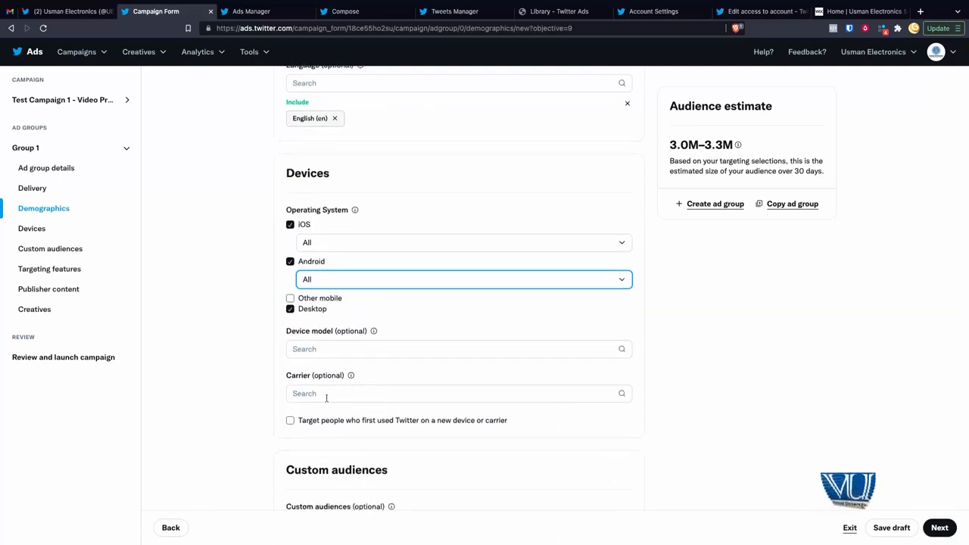
Step: Scroll past Devices and Custom audiences down to the Targeting features section
{"action": "scroll", "coordinate": [346, 417], "scroll_direction": "down", "scroll_amount": 1}
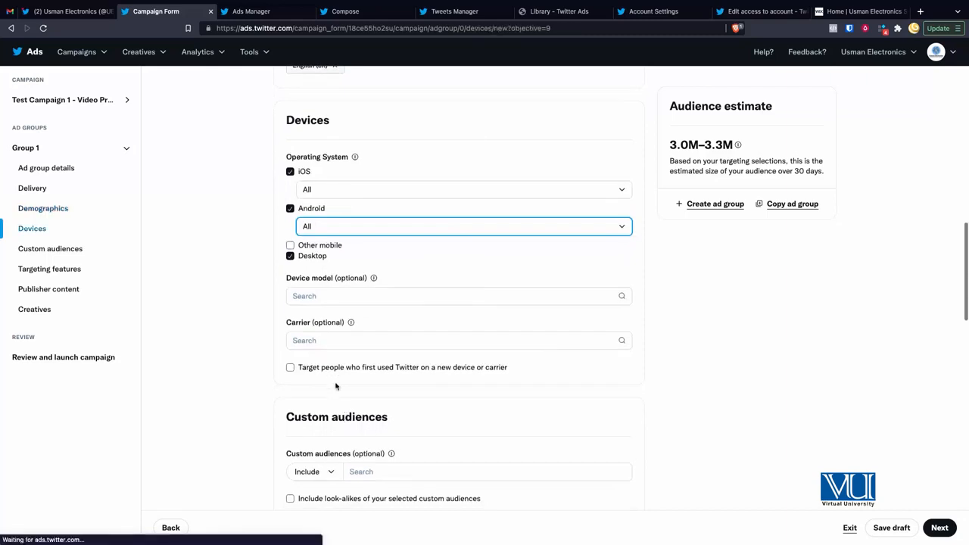
{"action": "scroll", "coordinate": [242, 386], "scroll_direction": "down", "scroll_amount": 3}
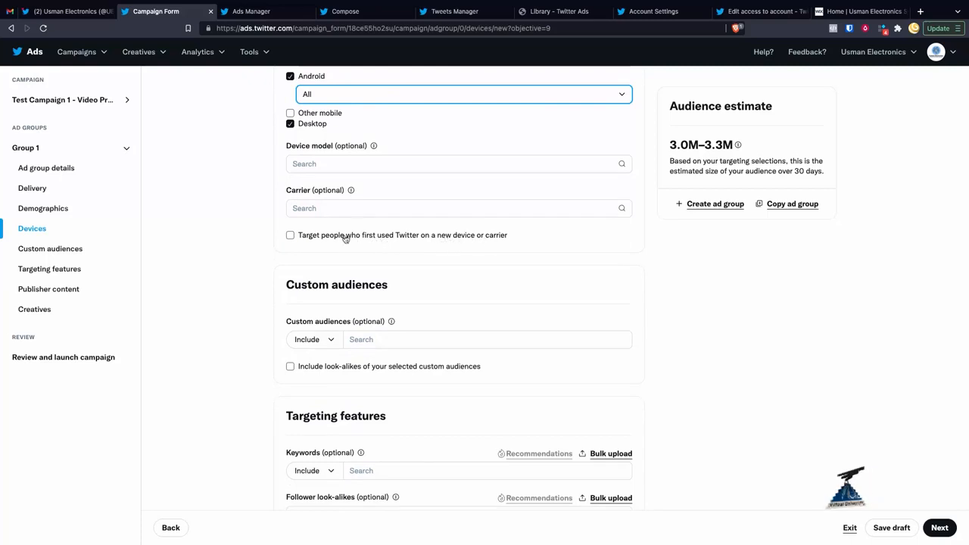
{"action": "scroll", "coordinate": [374, 272], "scroll_direction": "down", "scroll_amount": 2}
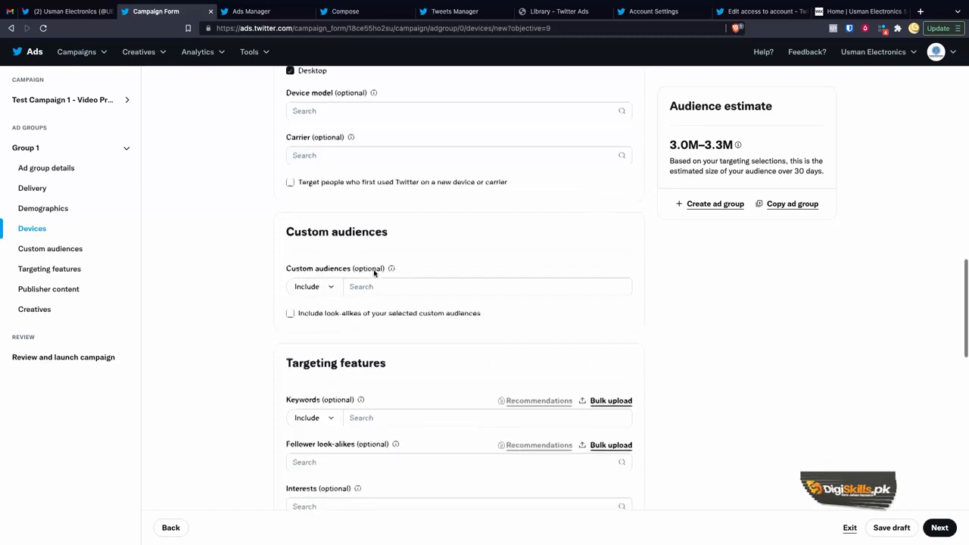
{"action": "scroll", "coordinate": [449, 199], "scroll_direction": "up", "scroll_amount": 3}
{"action": "scroll", "coordinate": [328, 198], "scroll_direction": "down", "scroll_amount": 4}
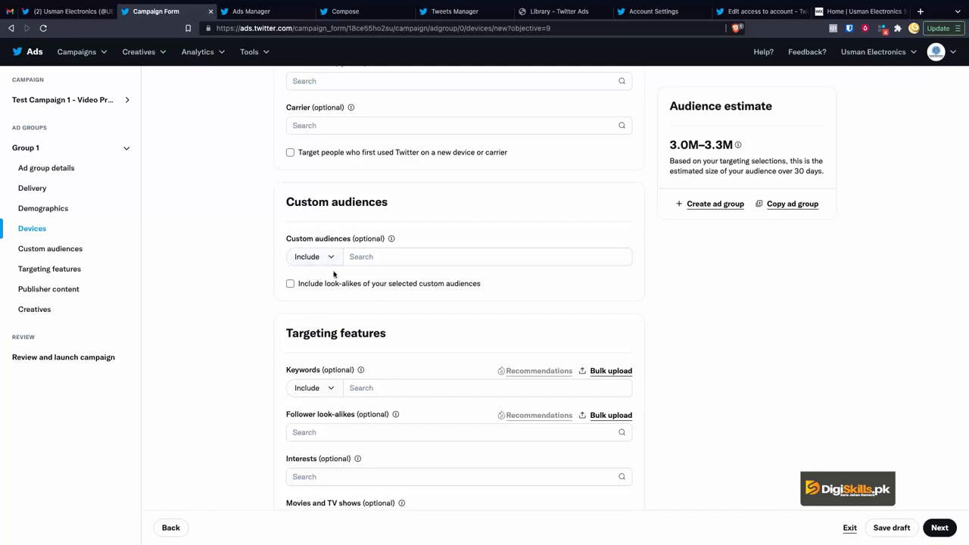
{"action": "scroll", "coordinate": [336, 299], "scroll_direction": "down", "scroll_amount": 2}
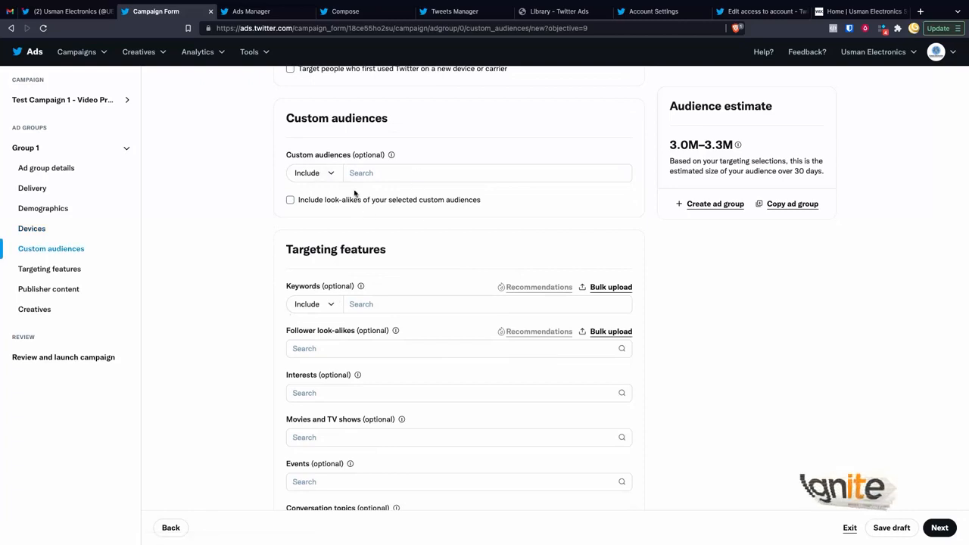
{"action": "scroll", "coordinate": [231, 231], "scroll_direction": "down", "scroll_amount": 1}
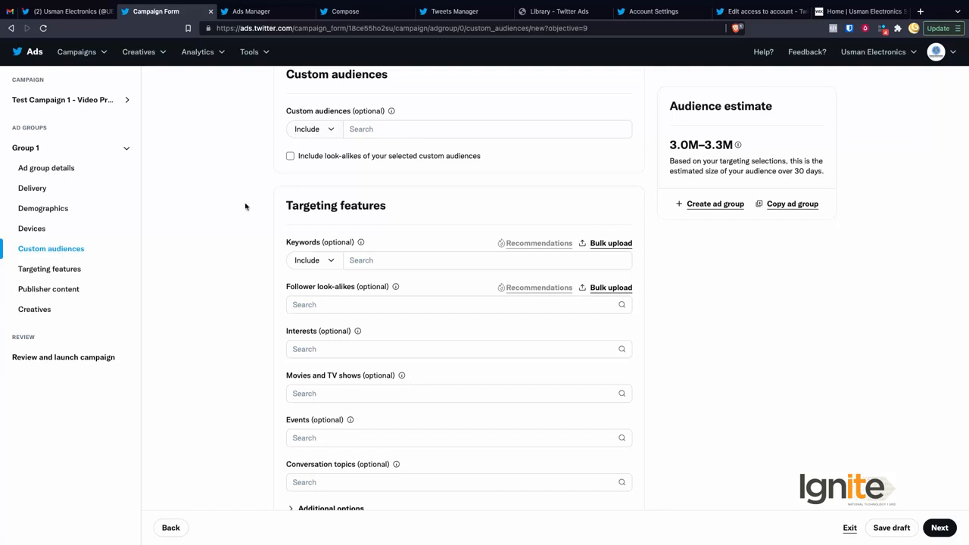
{"action": "scroll", "coordinate": [241, 244], "scroll_direction": "down", "scroll_amount": 2}
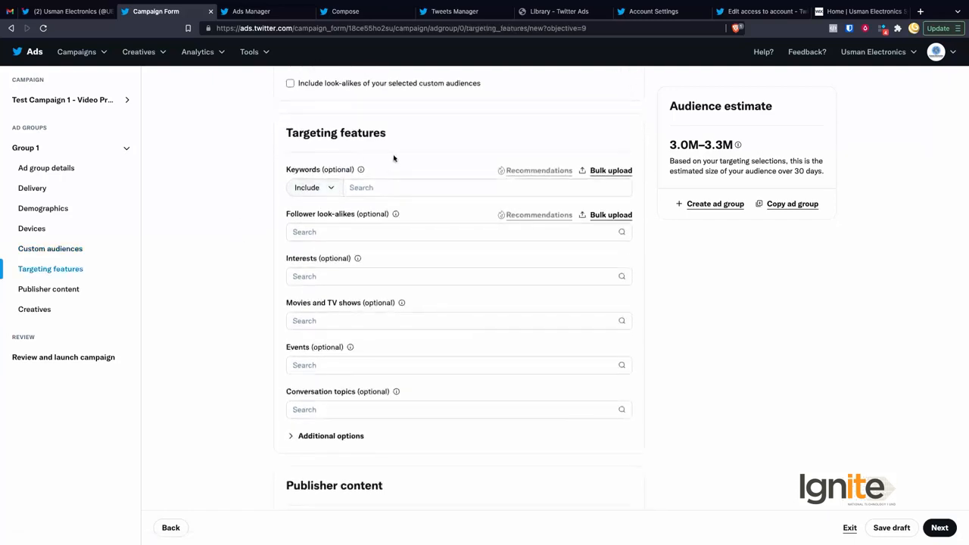
{"action": "scroll", "coordinate": [390, 195], "scroll_direction": "down", "scroll_amount": 1}
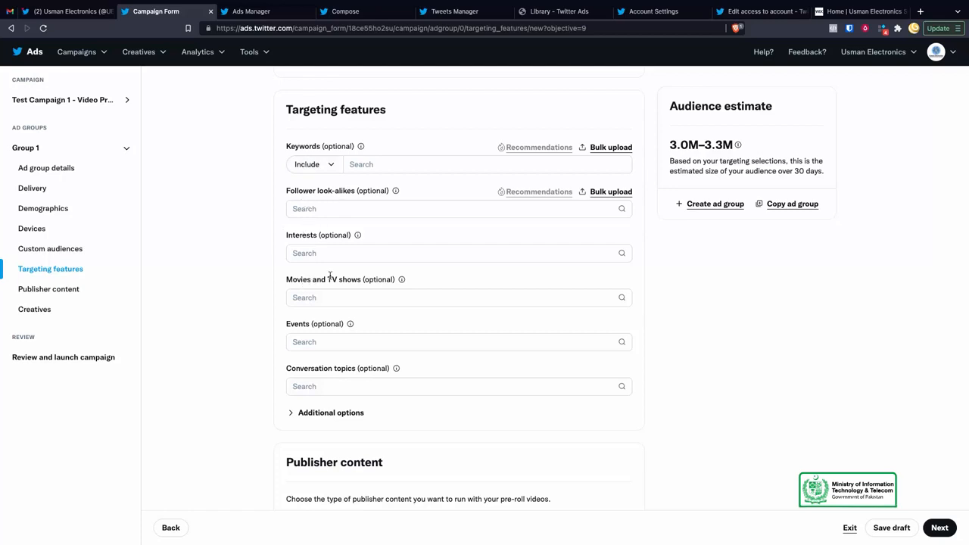
Step: Expand Additional options and check the keyword Include/Exclude choices, leaving it on Include
{"action": "left_click", "coordinate": [304, 414]}
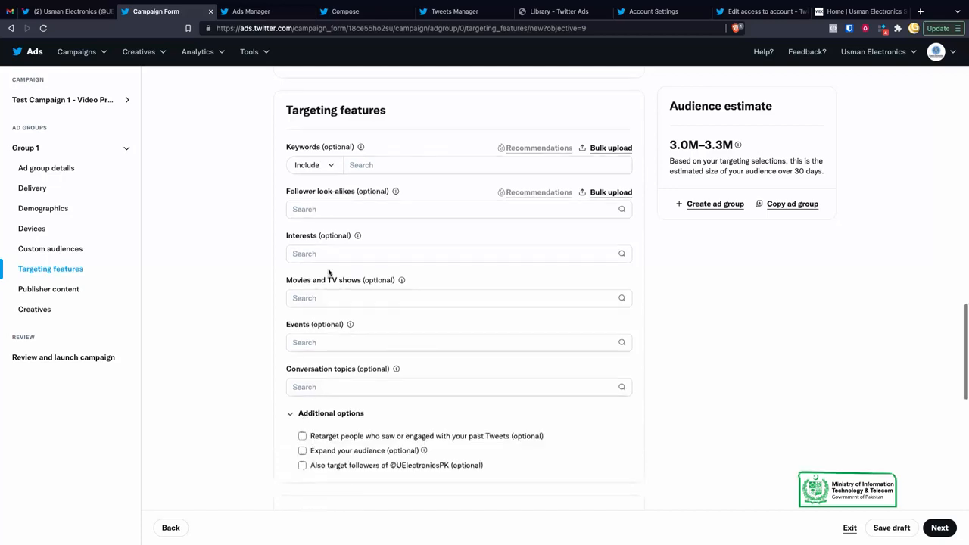
{"action": "scroll", "coordinate": [328, 274], "scroll_direction": "up", "scroll_amount": 1}
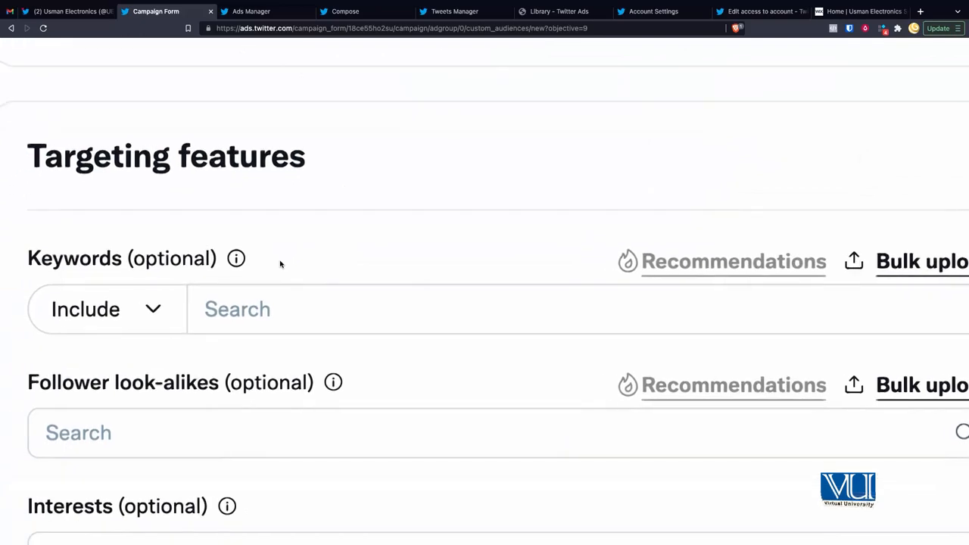
{"action": "left_click", "coordinate": [165, 290]}
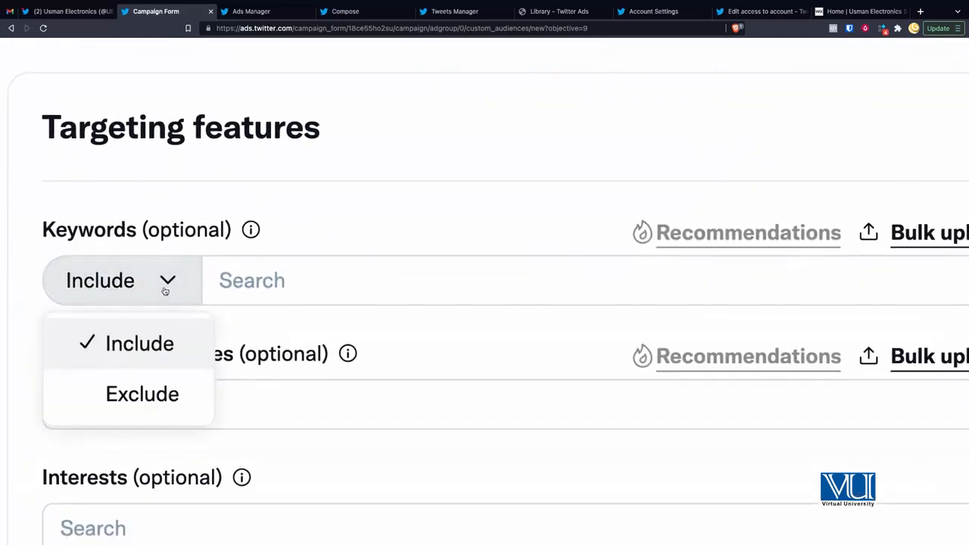
{"action": "left_click", "coordinate": [279, 255]}
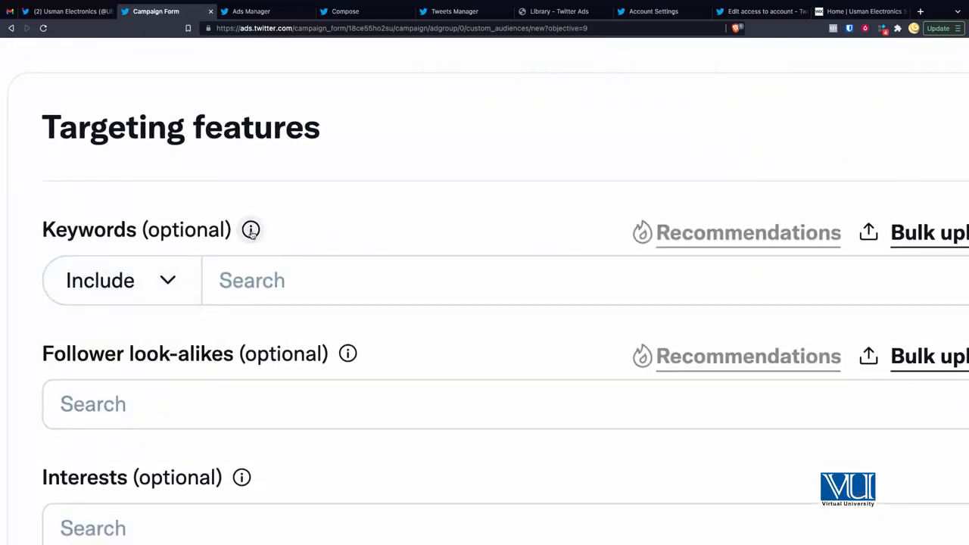
Step: Read the Keywords info tooltip on keyword targeting, then dismiss it
{"action": "left_click", "coordinate": [252, 231]}
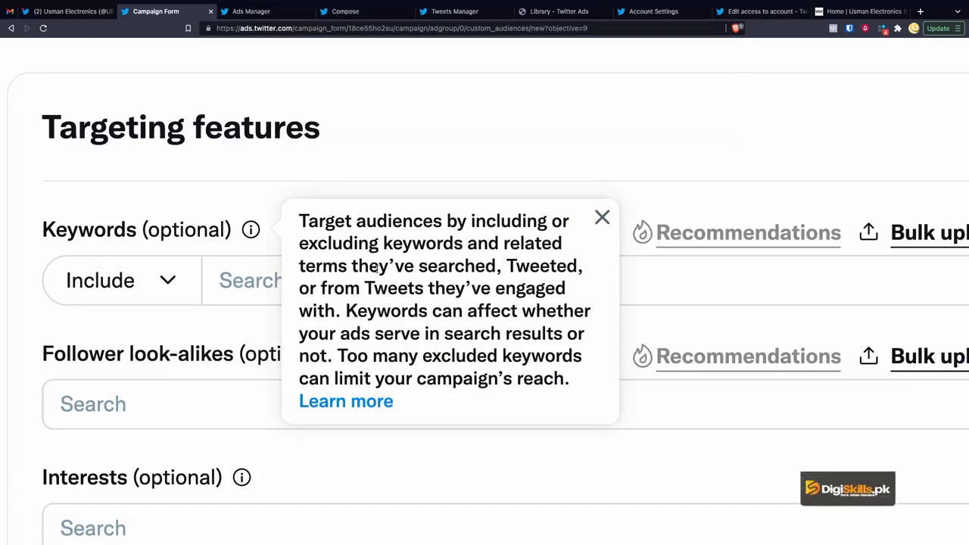
{"action": "left_click_drag", "start_coordinate": [448, 267], "coordinate": [337, 305]}
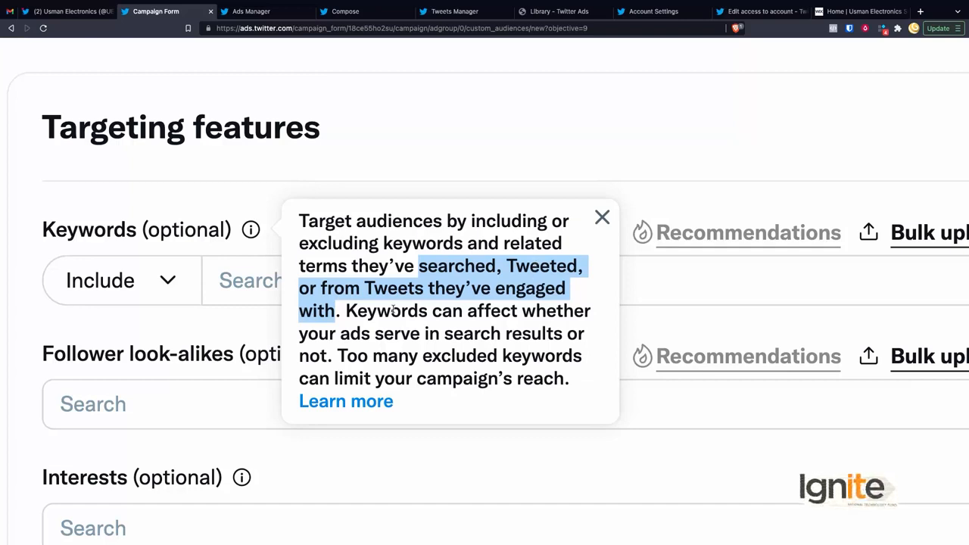
{"action": "left_click", "coordinate": [409, 178]}
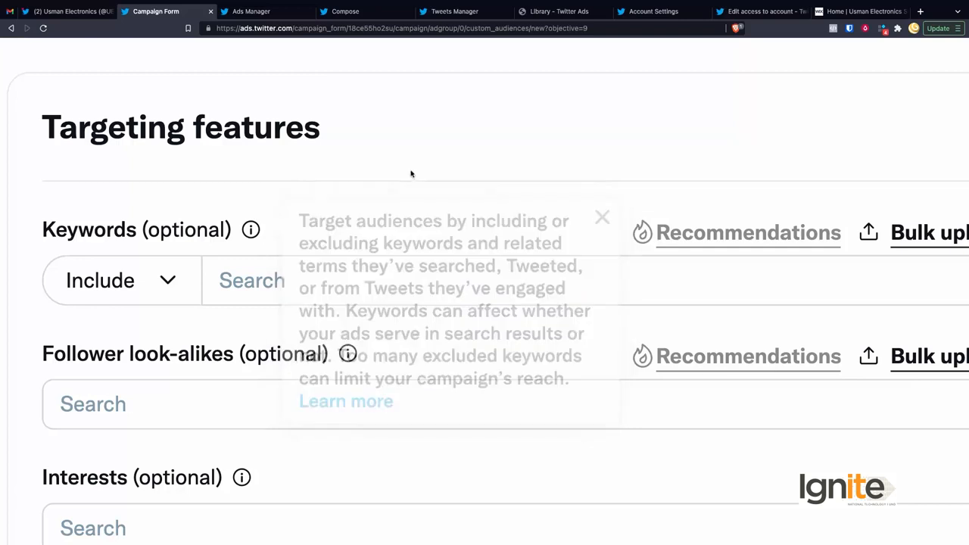
{"action": "left_click", "coordinate": [311, 279]}
{"action": "type", "text": "phone"}
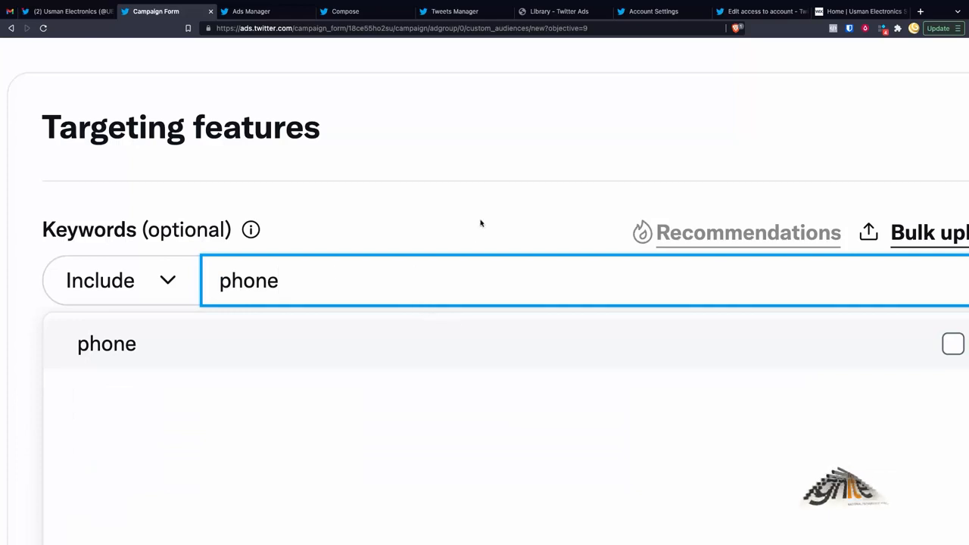
{"action": "left_click", "coordinate": [493, 348]}
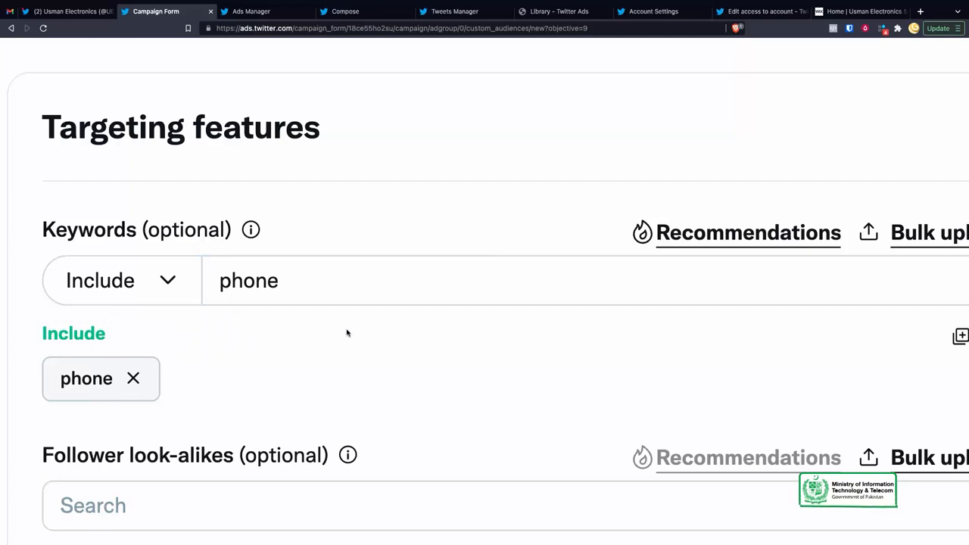
{"action": "scroll", "coordinate": [346, 333], "scroll_direction": "down", "scroll_amount": 4}
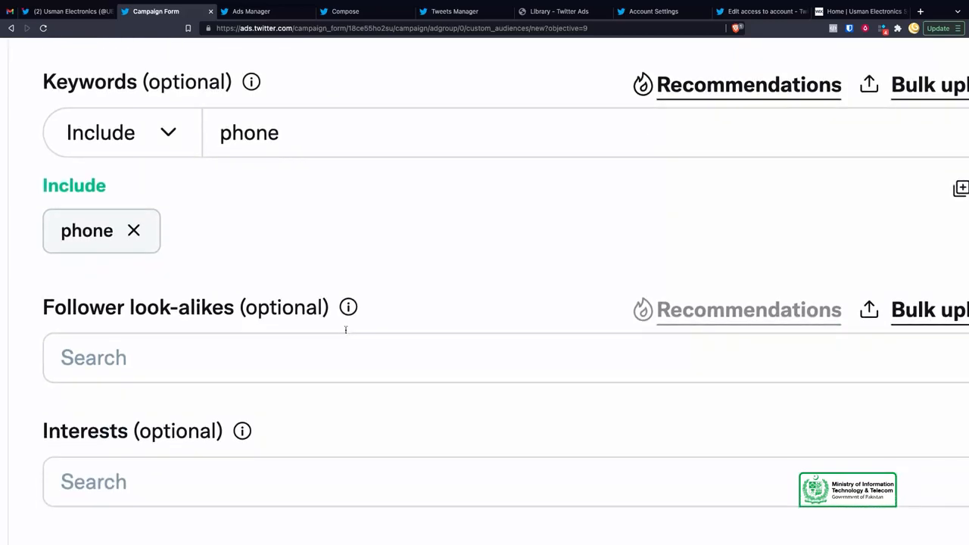
{"action": "scroll", "coordinate": [256, 327], "scroll_direction": "down", "scroll_amount": 2}
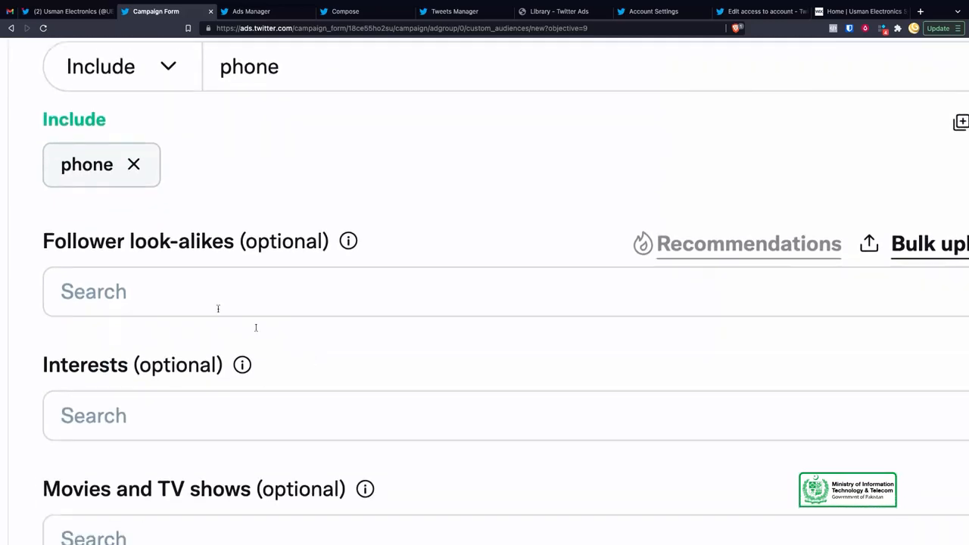
{"action": "left_click", "coordinate": [348, 241]}
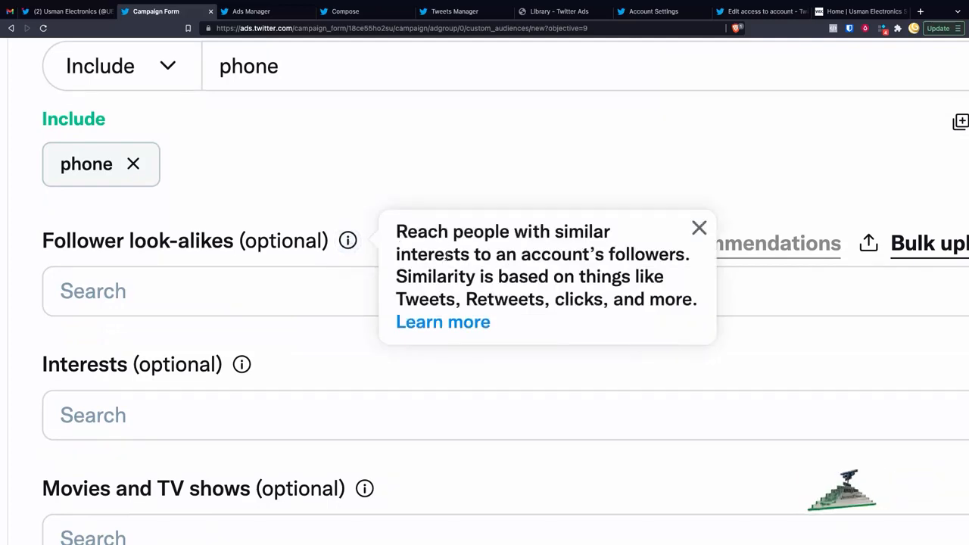
{"action": "left_click_drag", "start_coordinate": [520, 255], "coordinate": [610, 255]}
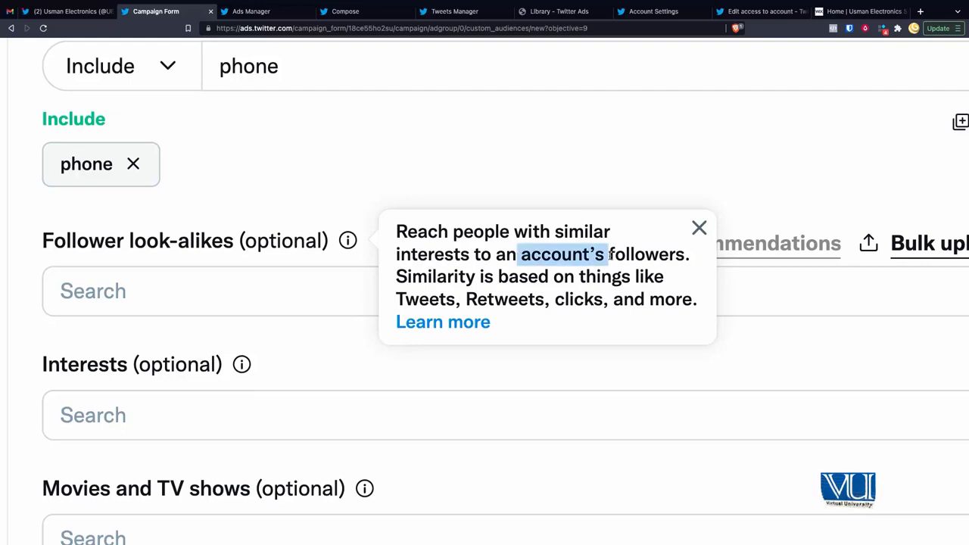
{"action": "left_click", "coordinate": [423, 303]}
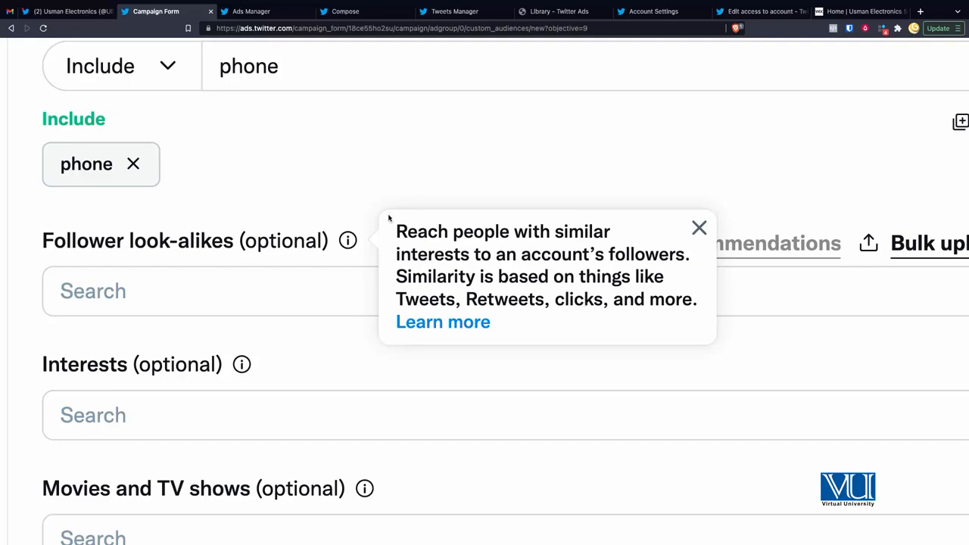
{"action": "left_click", "coordinate": [359, 203]}
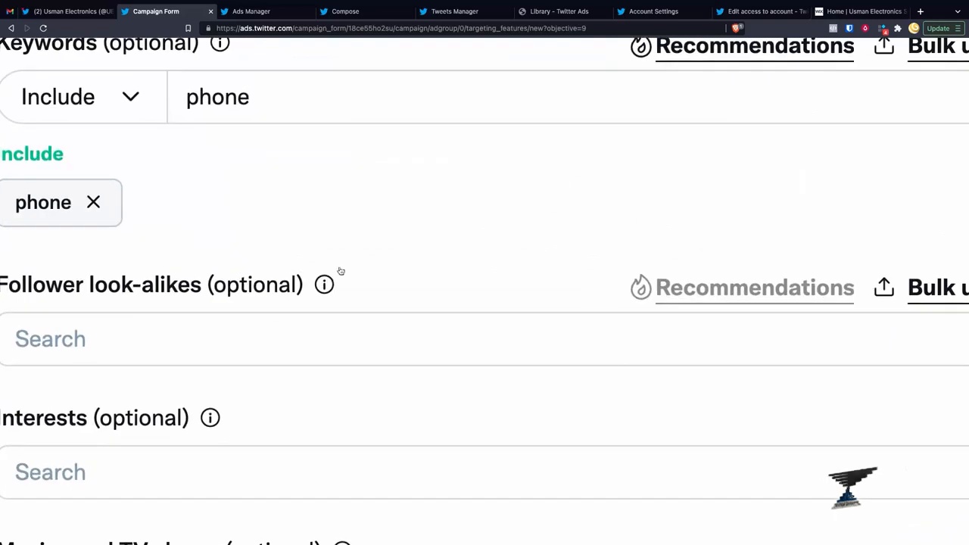
{"action": "scroll", "coordinate": [340, 271], "scroll_direction": "down", "scroll_amount": 3}
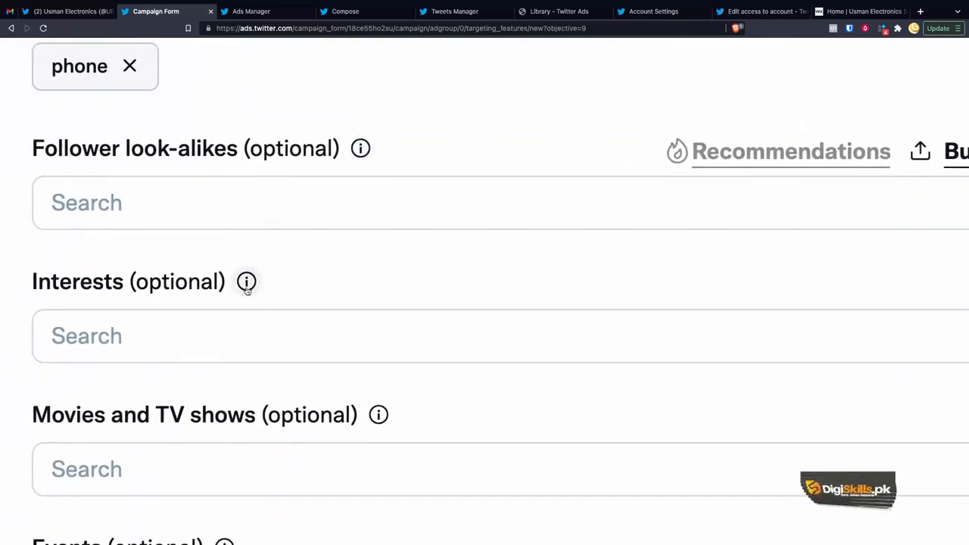
{"action": "left_click", "coordinate": [247, 282]}
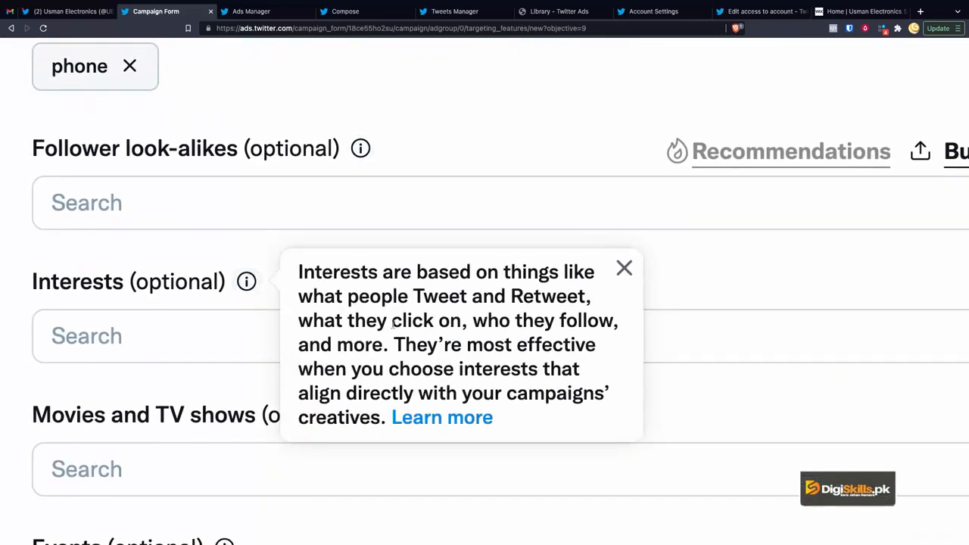
{"action": "left_click_drag", "start_coordinate": [414, 295], "coordinate": [522, 301]}
{"action": "left_click", "coordinate": [217, 259]}
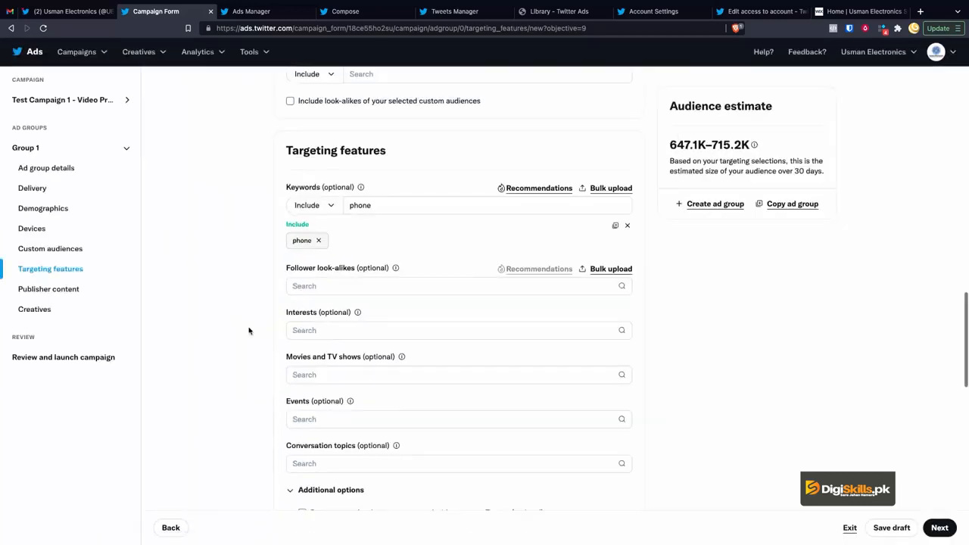
Step: Search interests for 'computer' and add Gaming — Computer gaming, widening the estimate to 1.3M–1.5M
{"action": "left_click", "coordinate": [247, 334]}
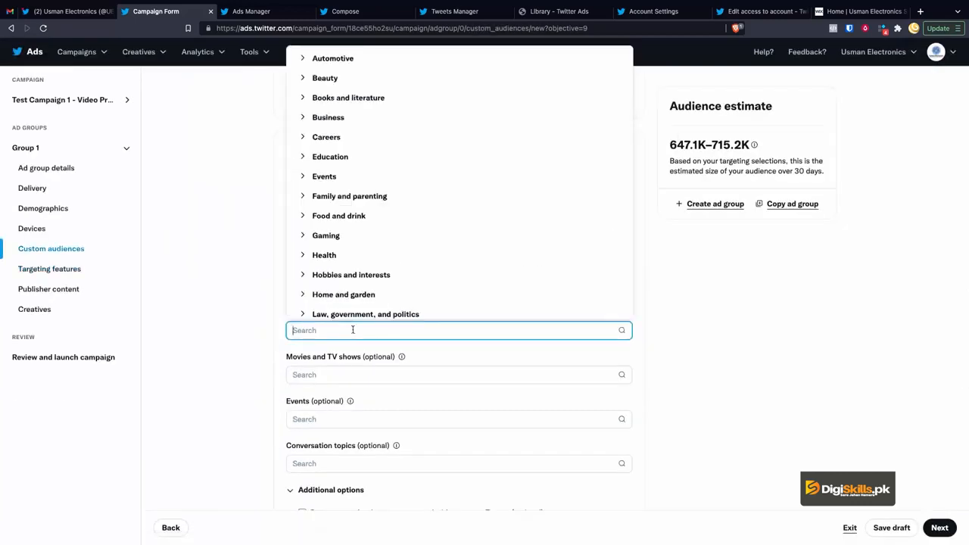
{"action": "scroll", "coordinate": [353, 251], "scroll_direction": "down", "scroll_amount": 5}
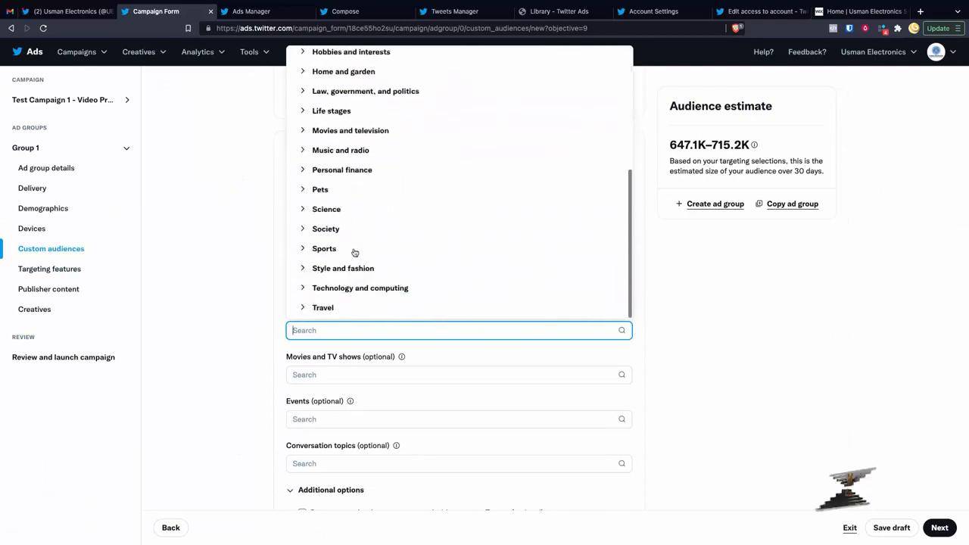
{"action": "type", "text": "computer"}
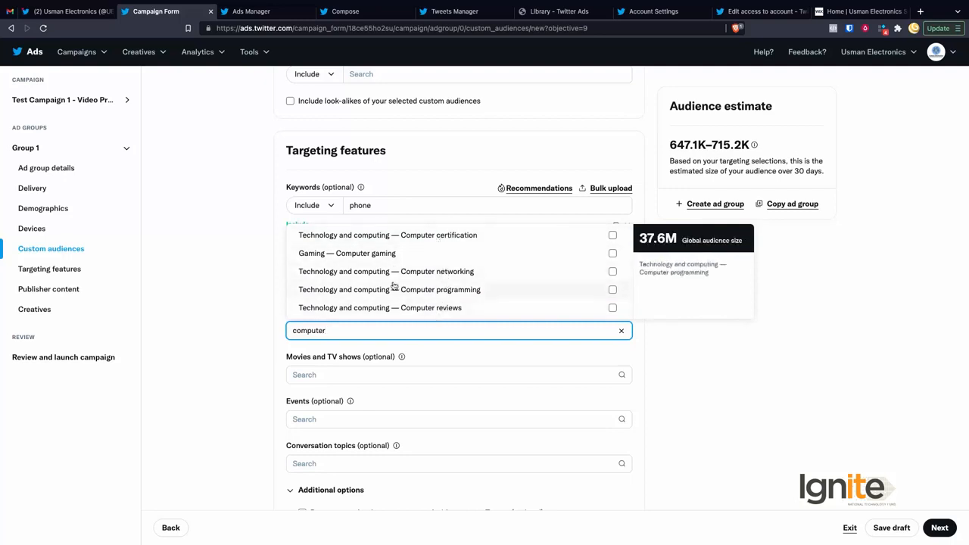
{"action": "left_click", "coordinate": [381, 256]}
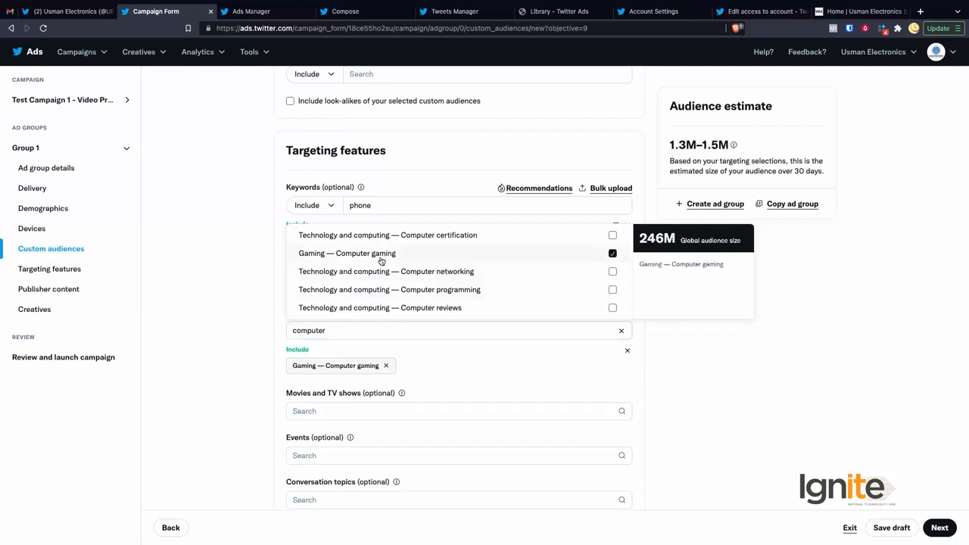
{"action": "left_click", "coordinate": [237, 303]}
{"action": "scroll", "coordinate": [271, 350], "scroll_direction": "down", "scroll_amount": 3}
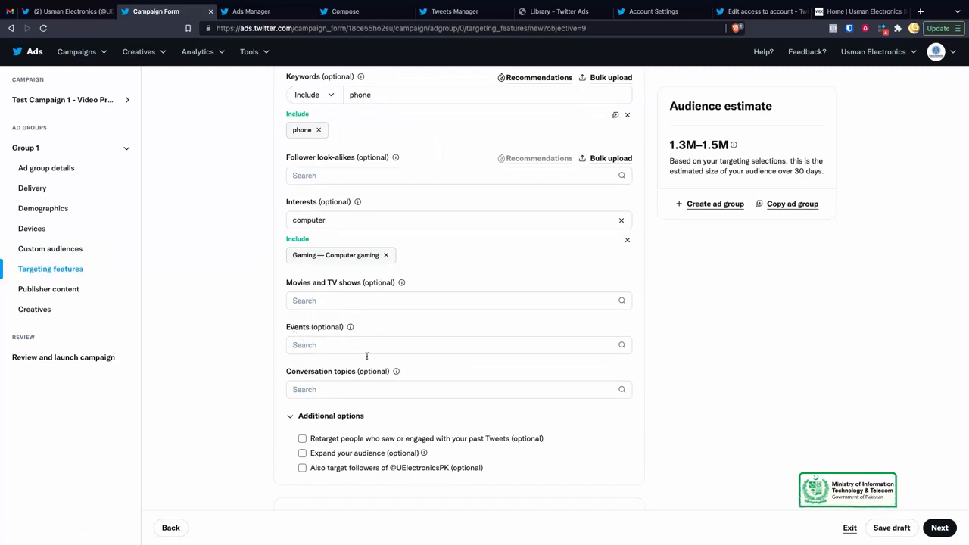
{"action": "scroll", "coordinate": [359, 383], "scroll_direction": "down", "scroll_amount": 3}
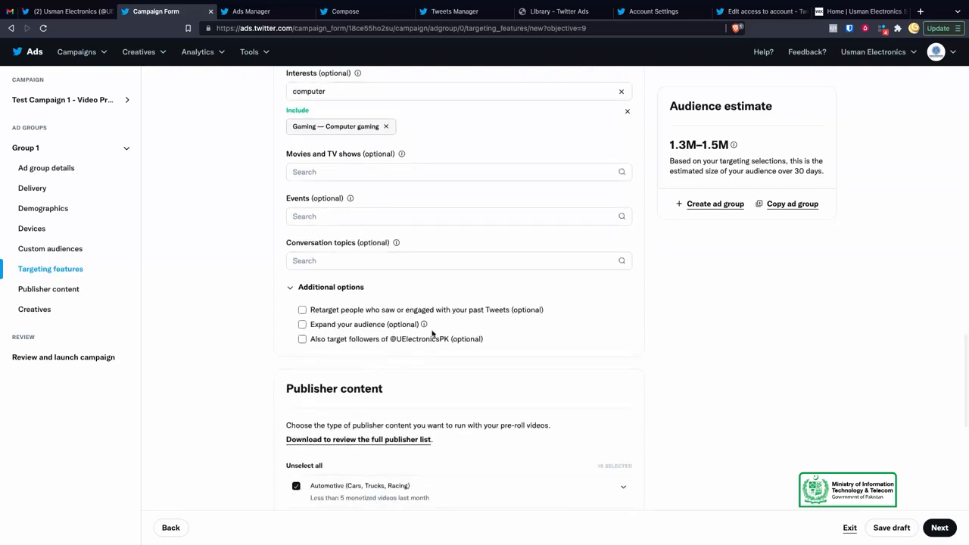
{"action": "scroll", "coordinate": [433, 331], "scroll_direction": "up", "scroll_amount": 5}
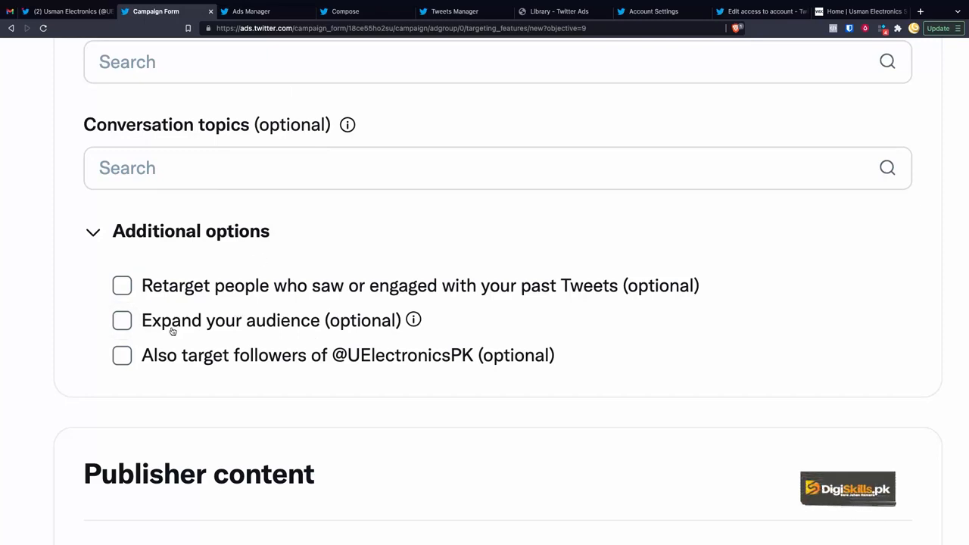
{"action": "left_click", "coordinate": [126, 325]}
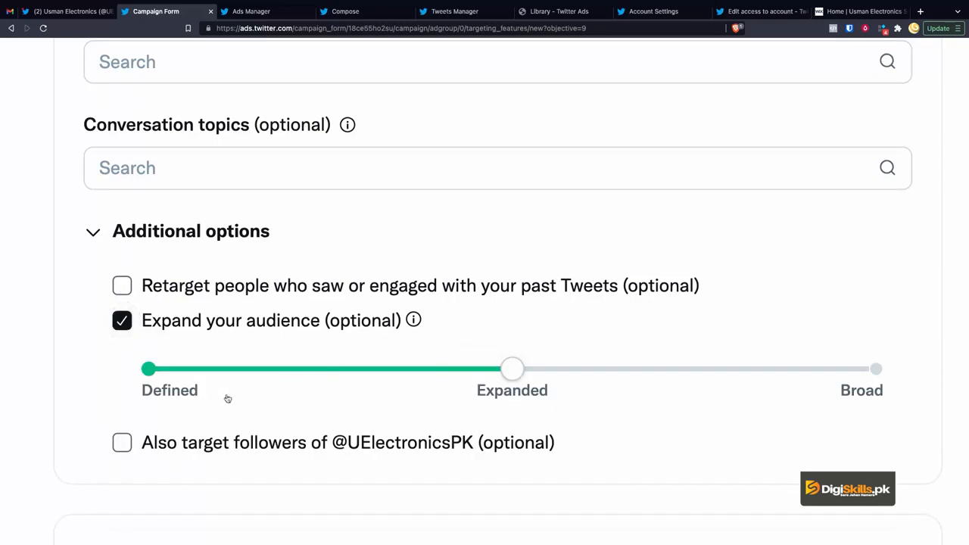
{"action": "left_click_drag", "start_coordinate": [513, 368], "coordinate": [151, 369]}
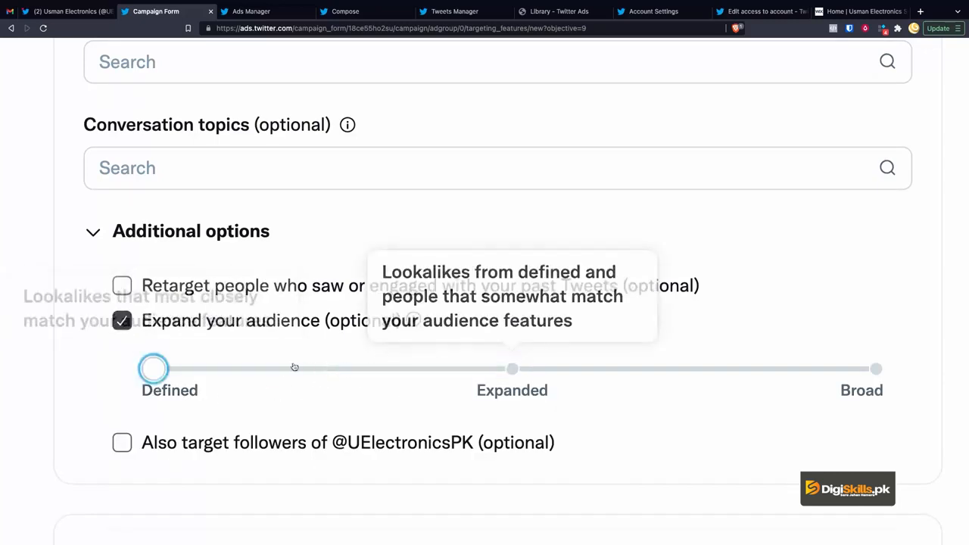
{"action": "left_click_drag", "start_coordinate": [250, 368], "coordinate": [435, 356]}
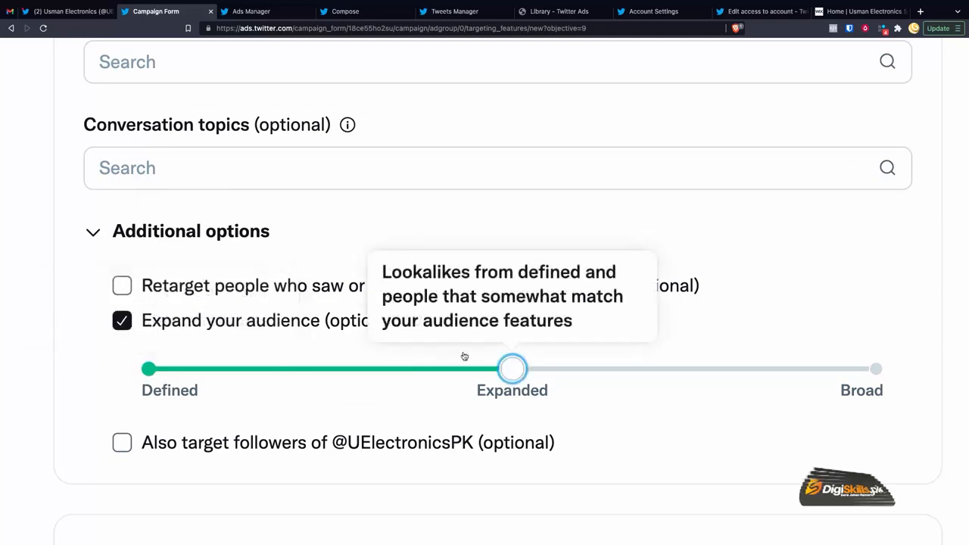
{"action": "left_click_drag", "start_coordinate": [495, 371], "coordinate": [561, 364]}
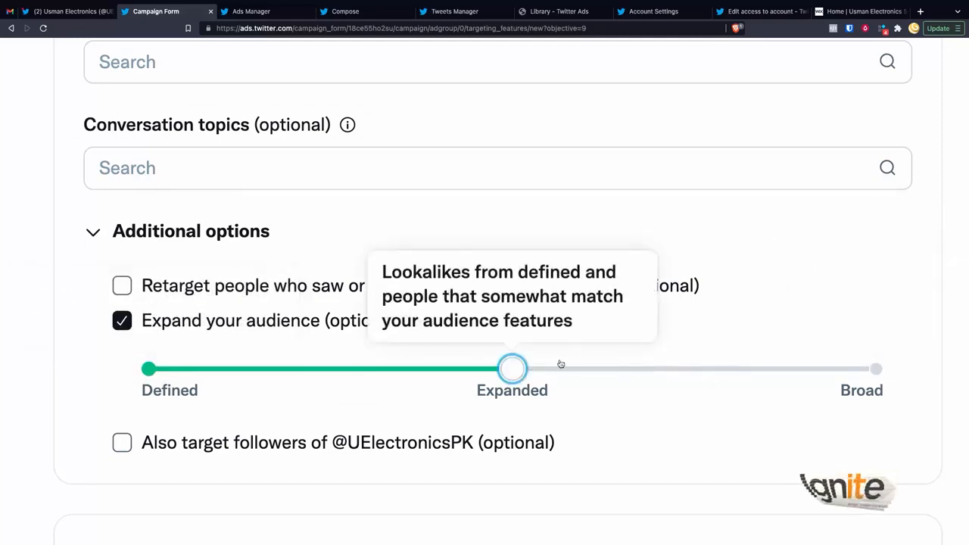
{"action": "left_click", "coordinate": [121, 326]}
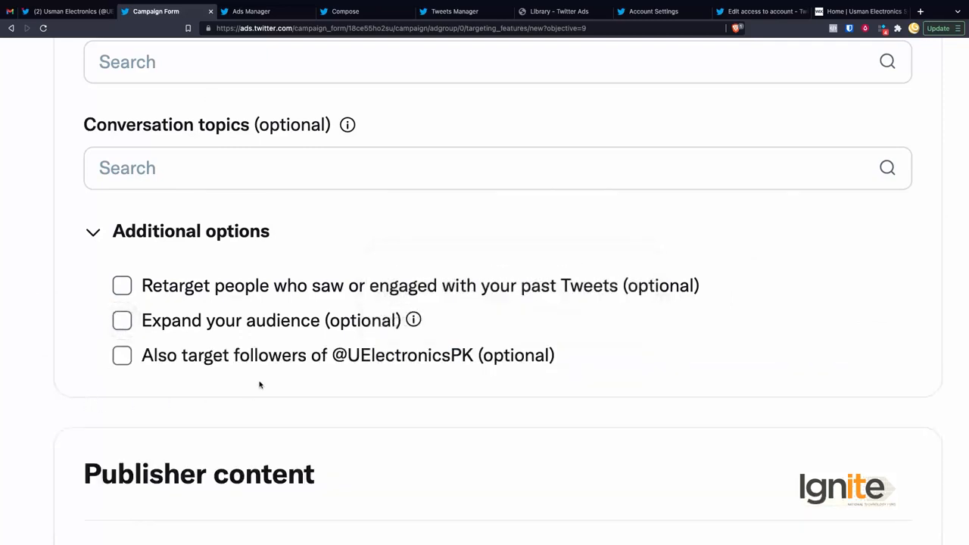
{"action": "scroll", "coordinate": [258, 385], "scroll_direction": "down", "scroll_amount": 1}
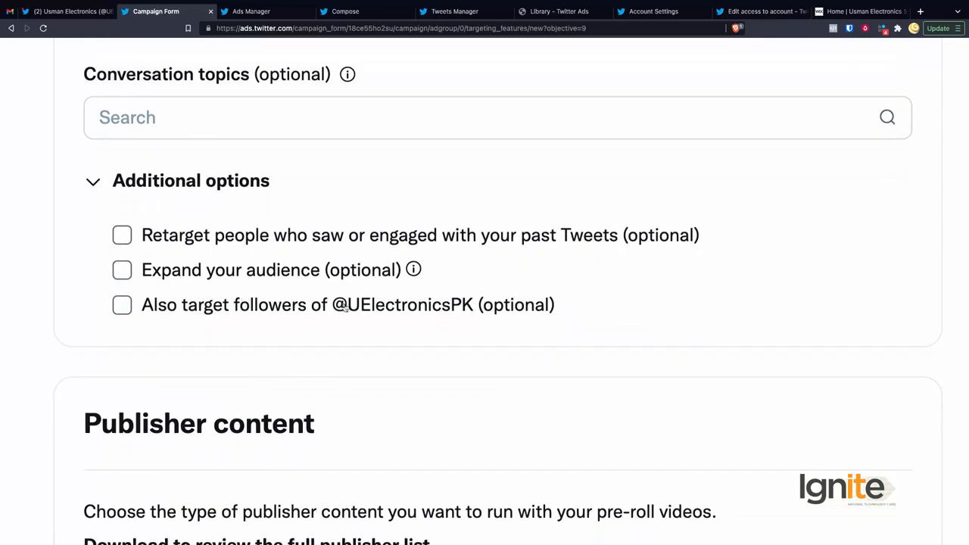
Step: Tick 'Also target followers of' for the advertiser's own account
{"action": "left_click_drag", "start_coordinate": [458, 309], "coordinate": [397, 309]}
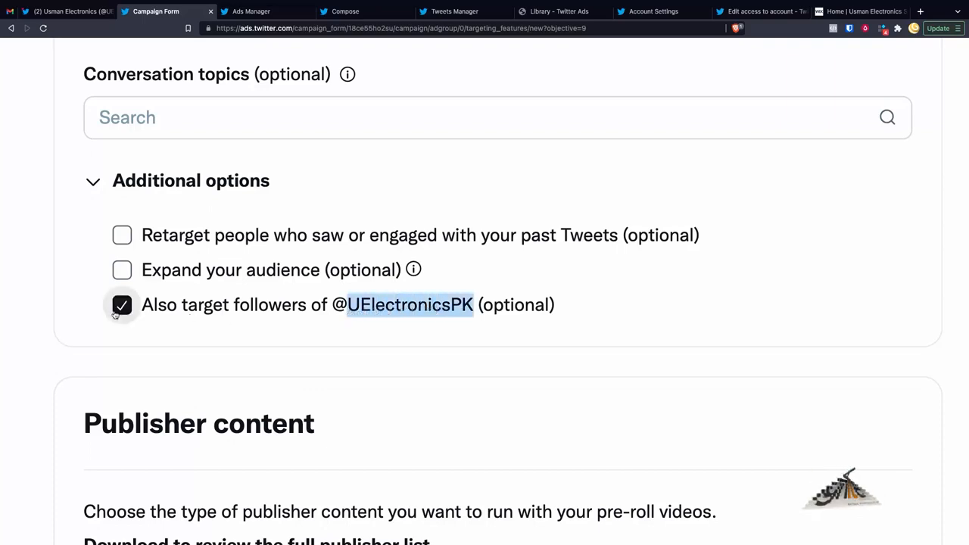
{"action": "scroll", "coordinate": [147, 364], "scroll_direction": "down", "scroll_amount": 1}
{"action": "scroll", "coordinate": [148, 359], "scroll_direction": "up", "scroll_amount": 1}
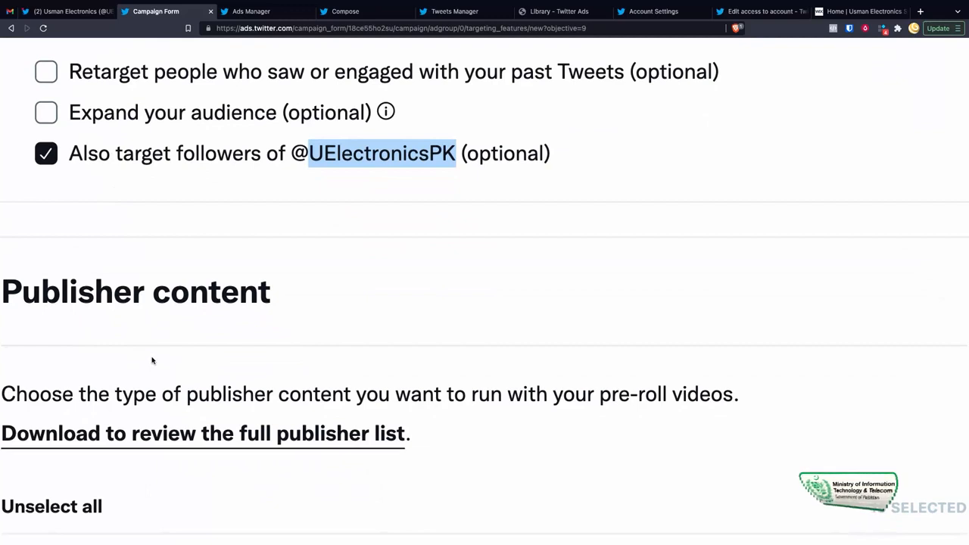
{"action": "scroll", "coordinate": [151, 361], "scroll_direction": "down", "scroll_amount": 5}
{"action": "scroll", "coordinate": [307, 295], "scroll_direction": "up", "scroll_amount": 3}
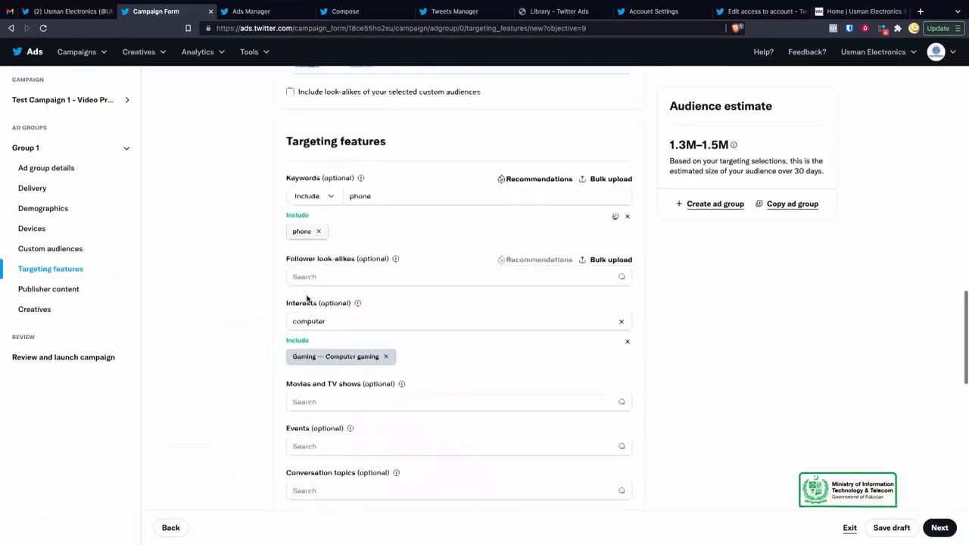
Step: Scroll down to the Publisher content section
{"action": "scroll", "coordinate": [318, 280], "scroll_direction": "down", "scroll_amount": 1}
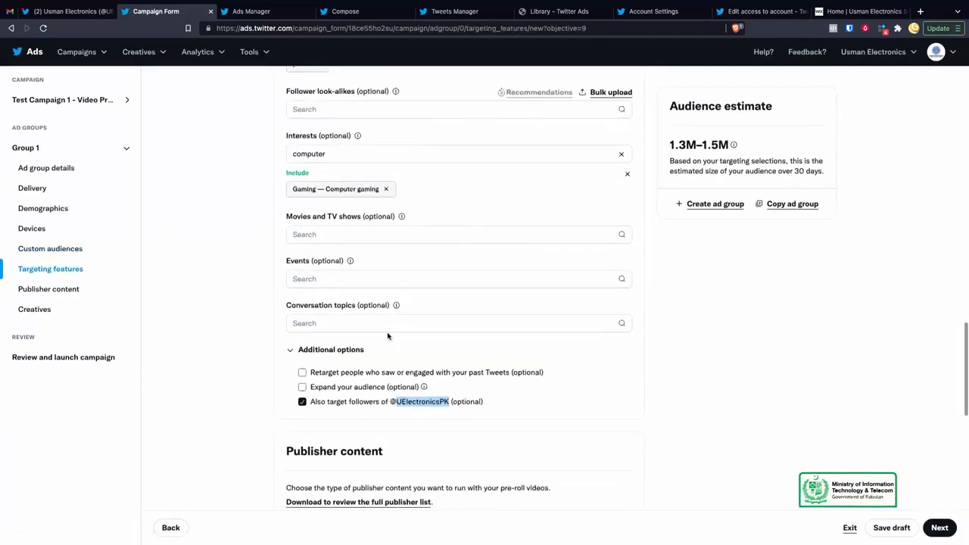
{"action": "scroll", "coordinate": [389, 335], "scroll_direction": "down", "scroll_amount": 1}
{"action": "scroll", "coordinate": [388, 335], "scroll_direction": "down", "scroll_amount": 1}
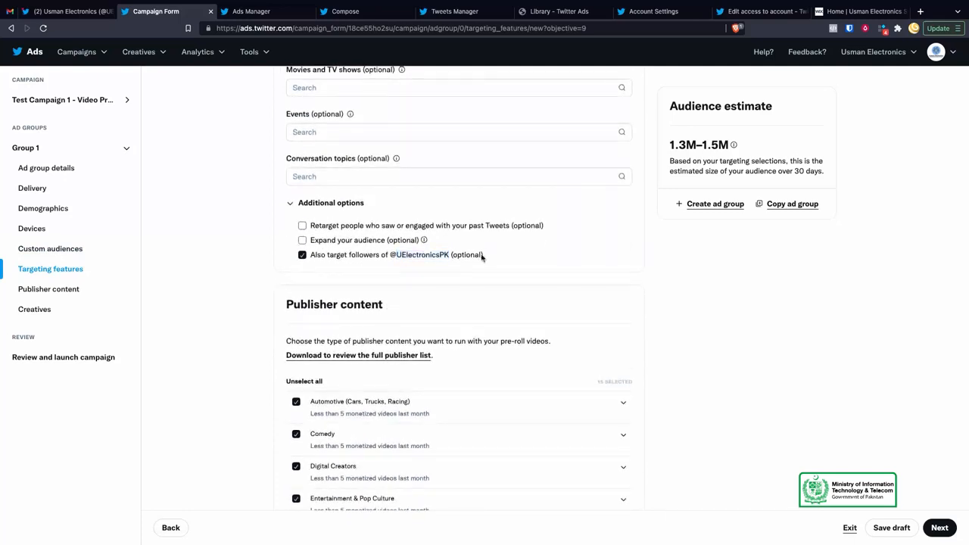
{"action": "scroll", "coordinate": [400, 286], "scroll_direction": "down", "scroll_amount": 1}
{"action": "scroll", "coordinate": [446, 330], "scroll_direction": "down", "scroll_amount": 2}
{"action": "scroll", "coordinate": [446, 334], "scroll_direction": "up", "scroll_amount": 2}
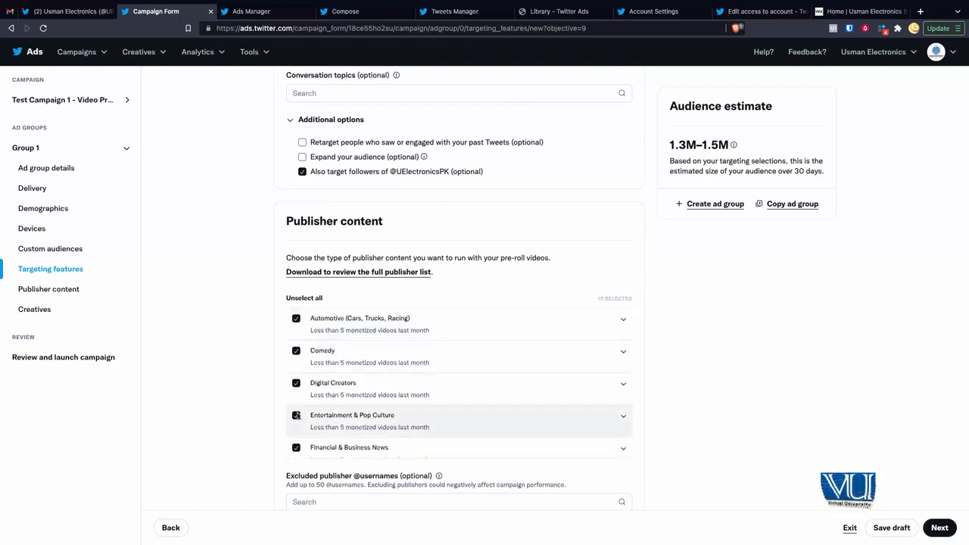
{"action": "scroll", "coordinate": [234, 405], "scroll_direction": "down", "scroll_amount": 1}
{"action": "scroll", "coordinate": [234, 402], "scroll_direction": "up", "scroll_amount": 1}
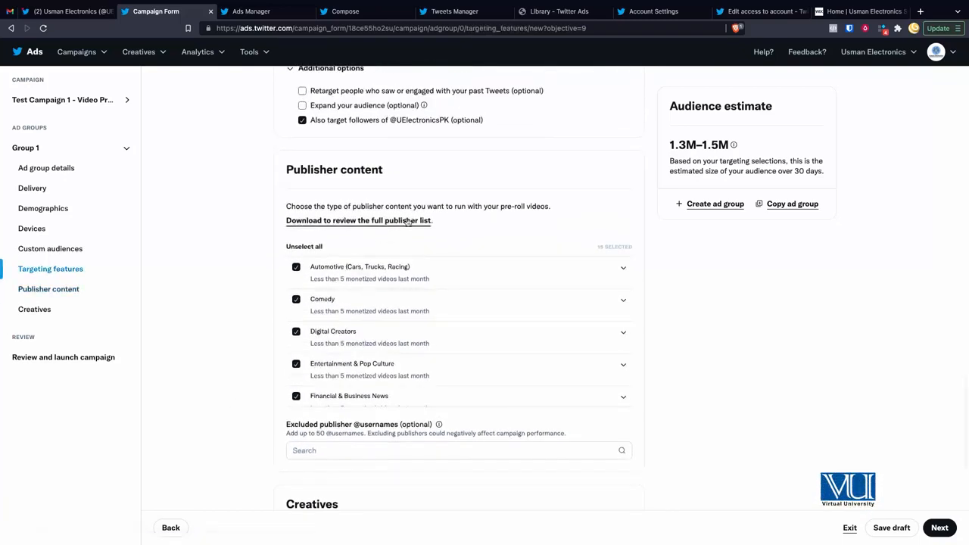
{"action": "scroll", "coordinate": [408, 223], "scroll_direction": "up", "scroll_amount": 5}
{"action": "scroll", "coordinate": [452, 237], "scroll_direction": "right", "scroll_amount": 1}
Step: Clear all previously selected publisher content categories
{"action": "scroll", "coordinate": [453, 237], "scroll_direction": "right", "scroll_amount": 2}
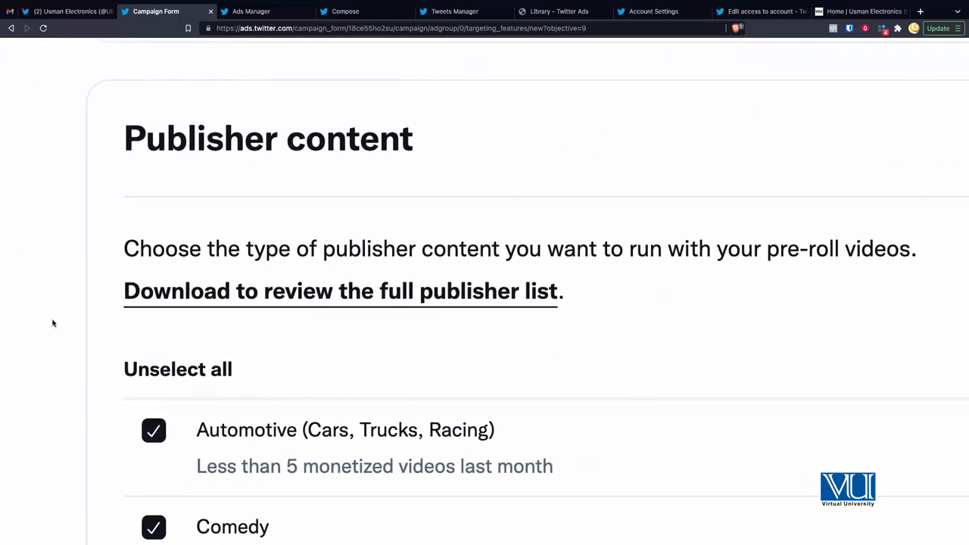
{"action": "scroll", "coordinate": [52, 323], "scroll_direction": "down", "scroll_amount": 3}
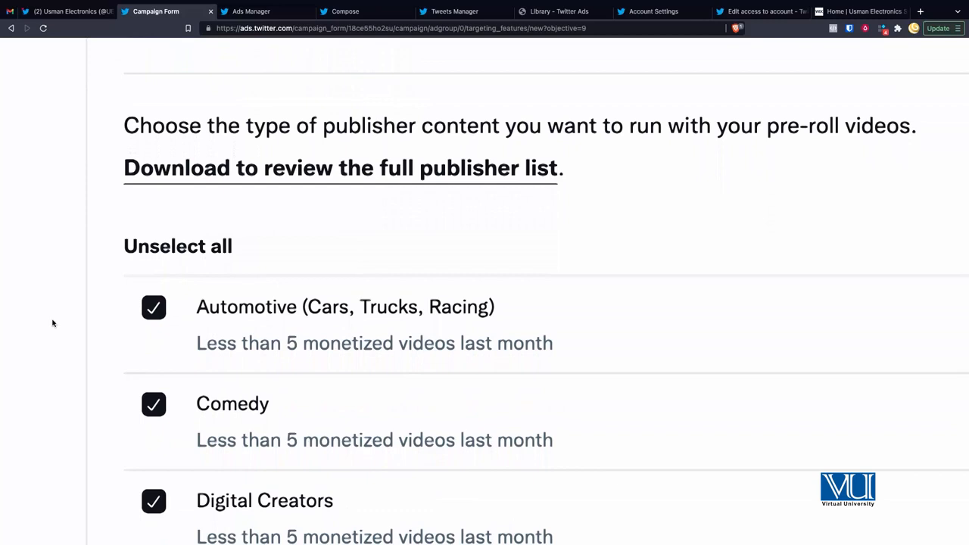
{"action": "scroll", "coordinate": [53, 323], "scroll_direction": "down", "scroll_amount": 1}
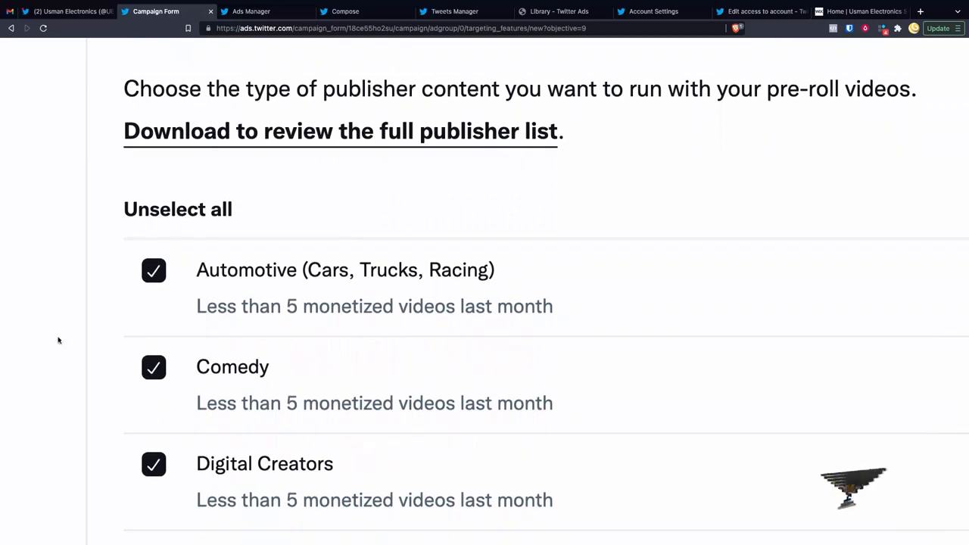
{"action": "scroll", "coordinate": [57, 340], "scroll_direction": "down", "scroll_amount": 2}
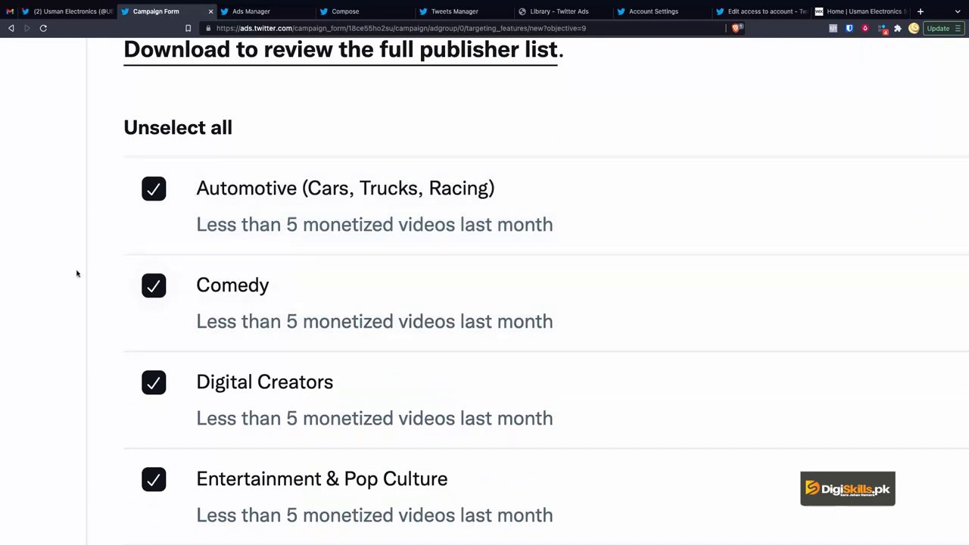
{"action": "scroll", "coordinate": [63, 262], "scroll_direction": "up", "scroll_amount": 2}
{"action": "scroll", "coordinate": [64, 265], "scroll_direction": "down", "scroll_amount": 3}
{"action": "scroll", "coordinate": [64, 264], "scroll_direction": "down", "scroll_amount": 1}
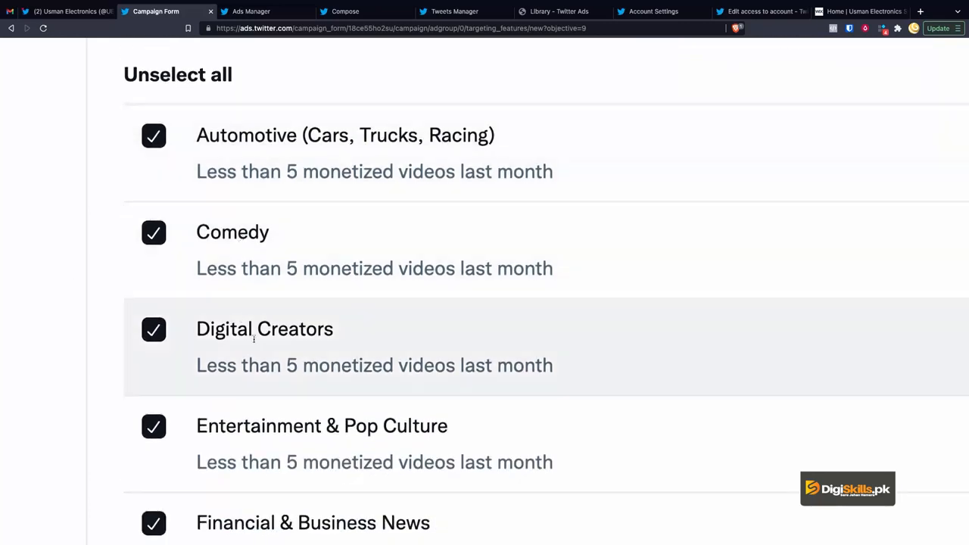
{"action": "left_click", "coordinate": [171, 78]}
Step: Tick the Digital Creators and Lifestyle (Fashion, Travel, Wellness) publisher categories
{"action": "scroll", "coordinate": [64, 356], "scroll_direction": "down", "scroll_amount": 2}
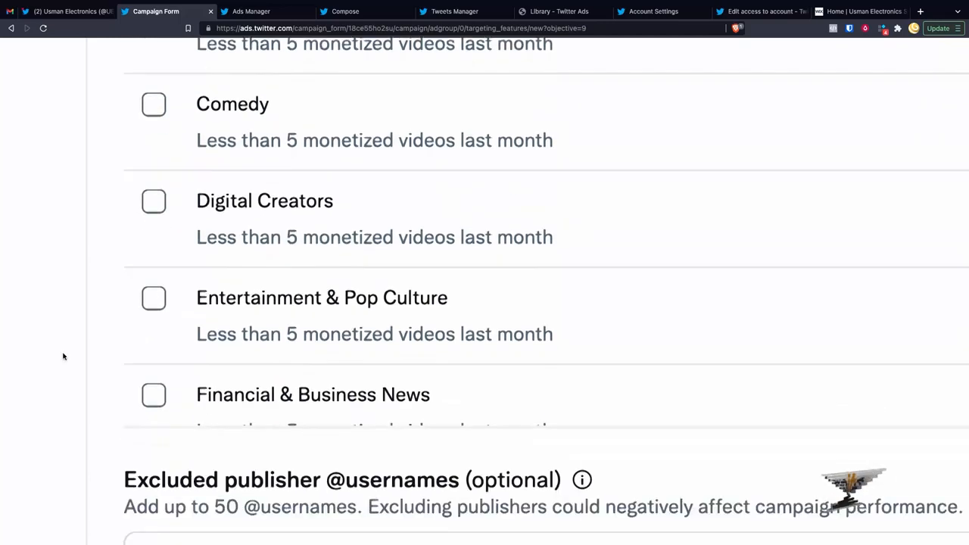
{"action": "left_click", "coordinate": [152, 176]}
{"action": "scroll", "coordinate": [213, 294], "scroll_direction": "down", "scroll_amount": 5}
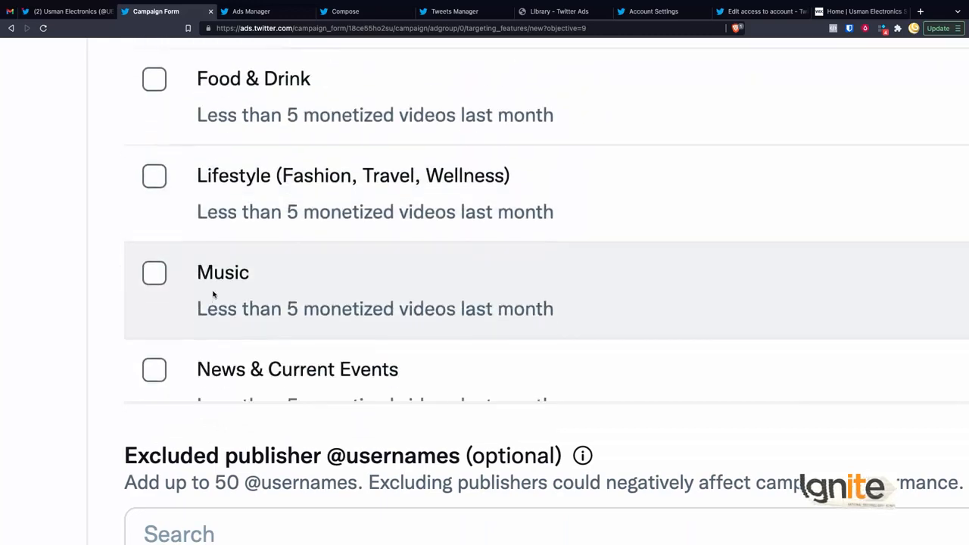
{"action": "scroll", "coordinate": [213, 294], "scroll_direction": "down", "scroll_amount": 2}
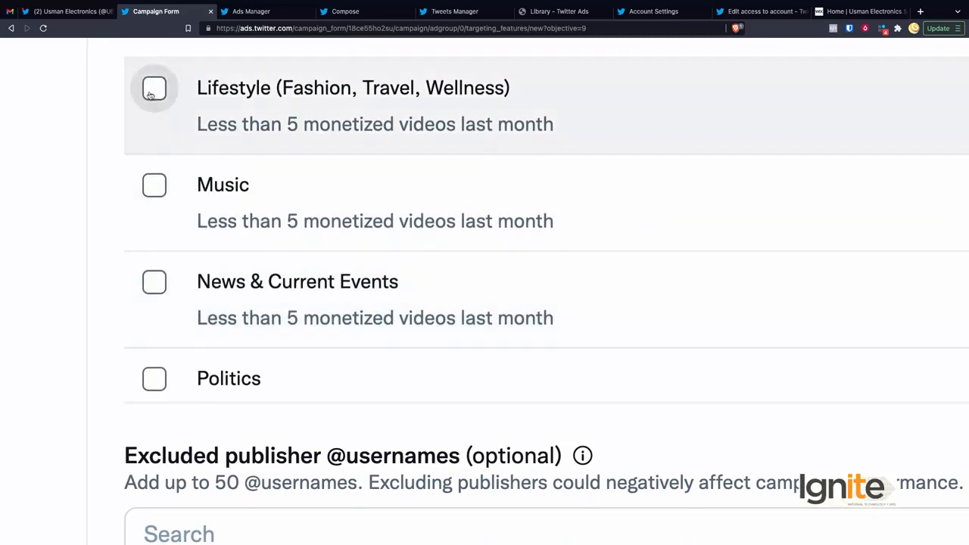
{"action": "left_click", "coordinate": [152, 89]}
{"action": "scroll", "coordinate": [231, 220], "scroll_direction": "down", "scroll_amount": 6}
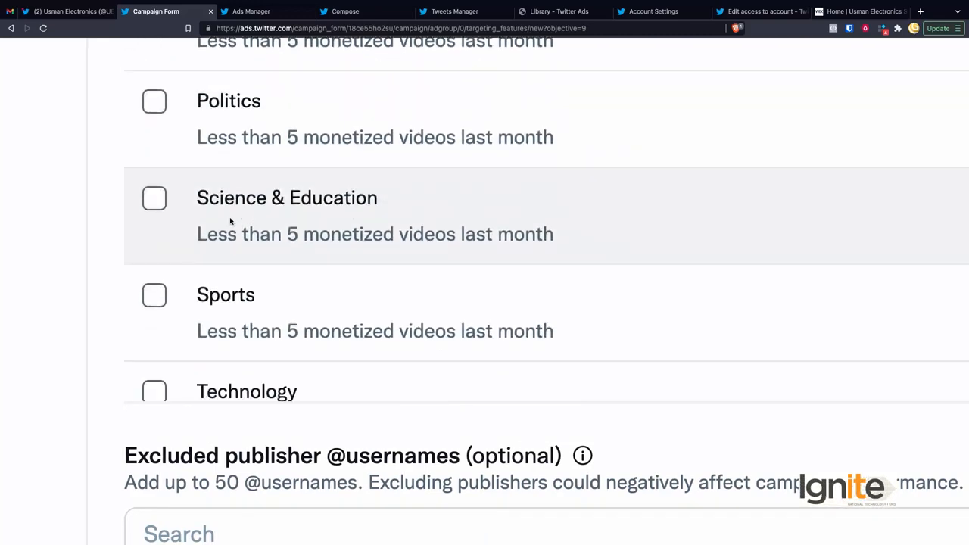
{"action": "scroll", "coordinate": [219, 256], "scroll_direction": "down", "scroll_amount": 3}
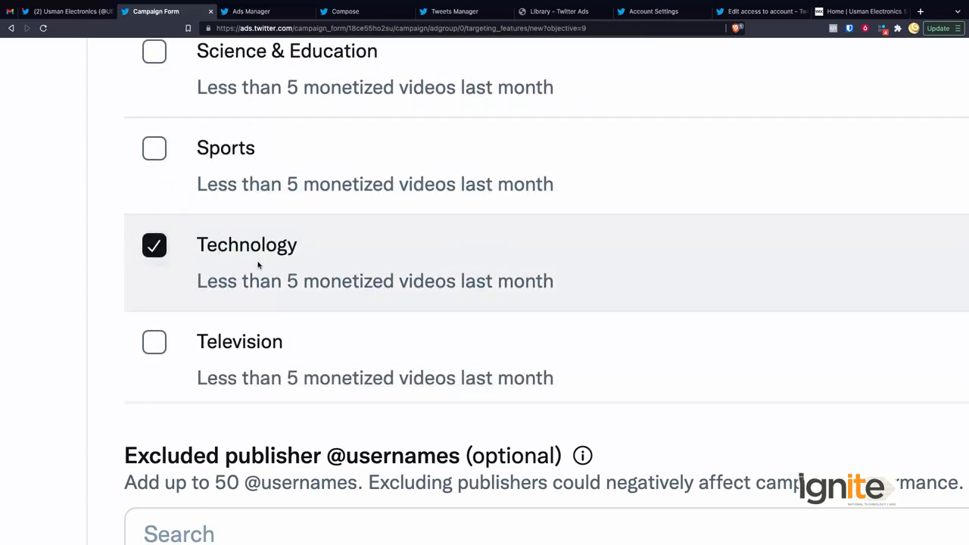
{"action": "scroll", "coordinate": [257, 265], "scroll_direction": "down", "scroll_amount": 2}
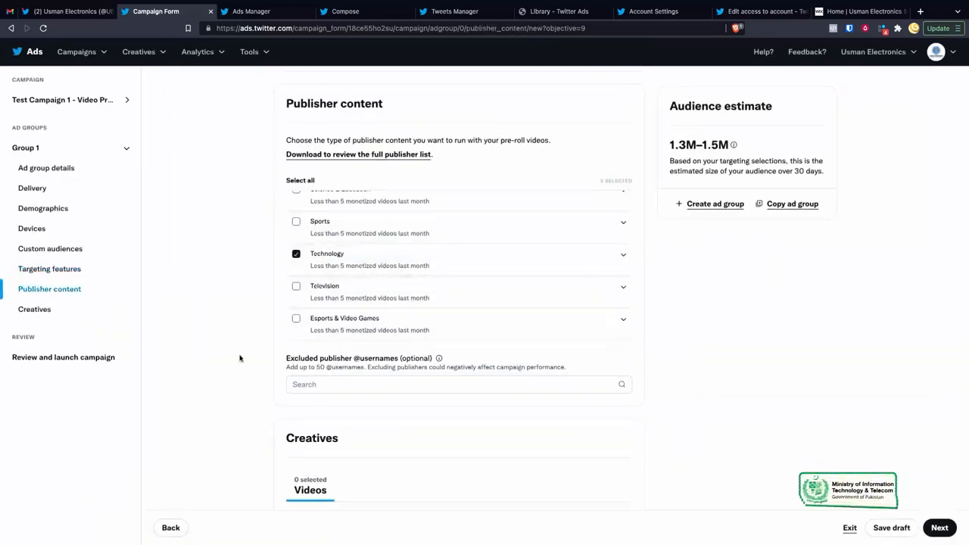
{"action": "scroll", "coordinate": [234, 359], "scroll_direction": "down", "scroll_amount": 3}
{"action": "scroll", "coordinate": [234, 359], "scroll_direction": "down", "scroll_amount": 1}
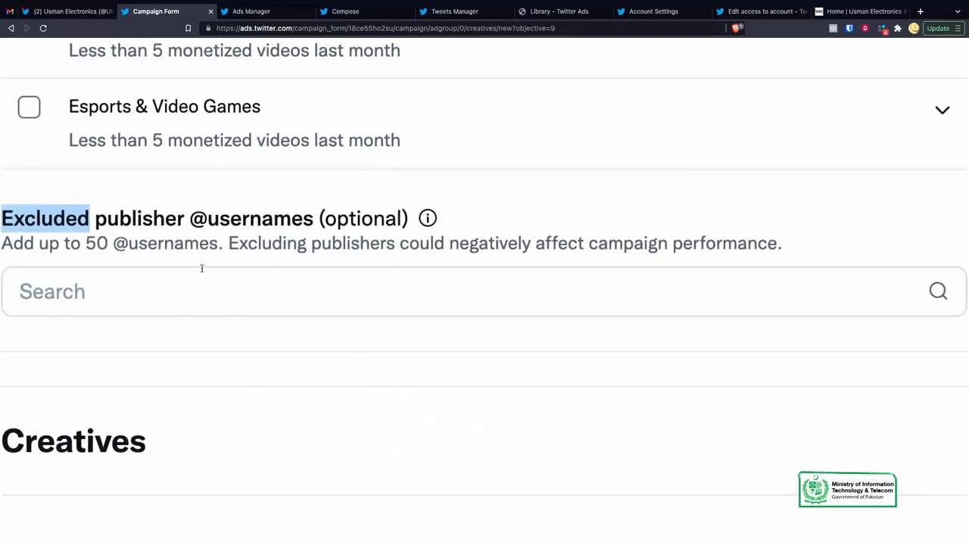
{"action": "left_click_drag", "start_coordinate": [96, 243], "coordinate": [236, 246]}
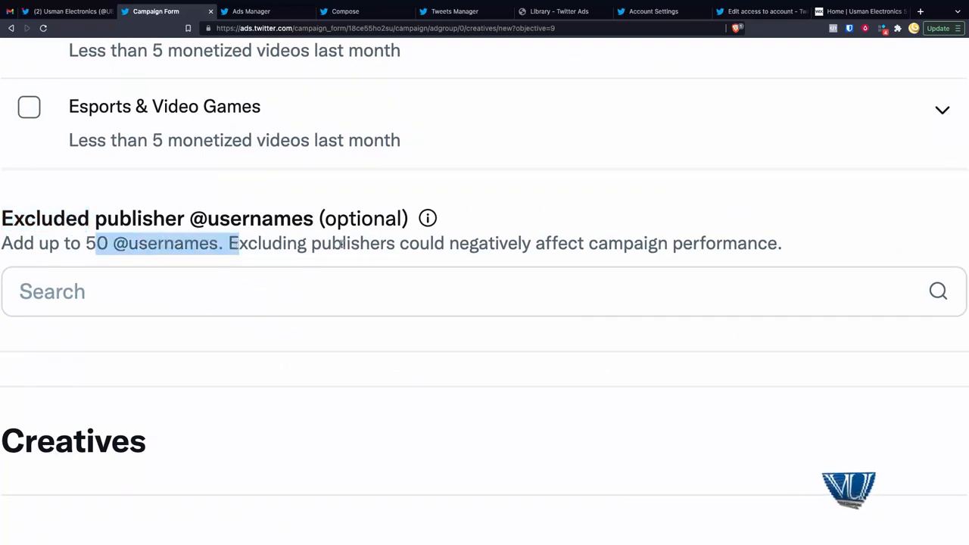
{"action": "scroll", "coordinate": [319, 287], "scroll_direction": "down", "scroll_amount": 5}
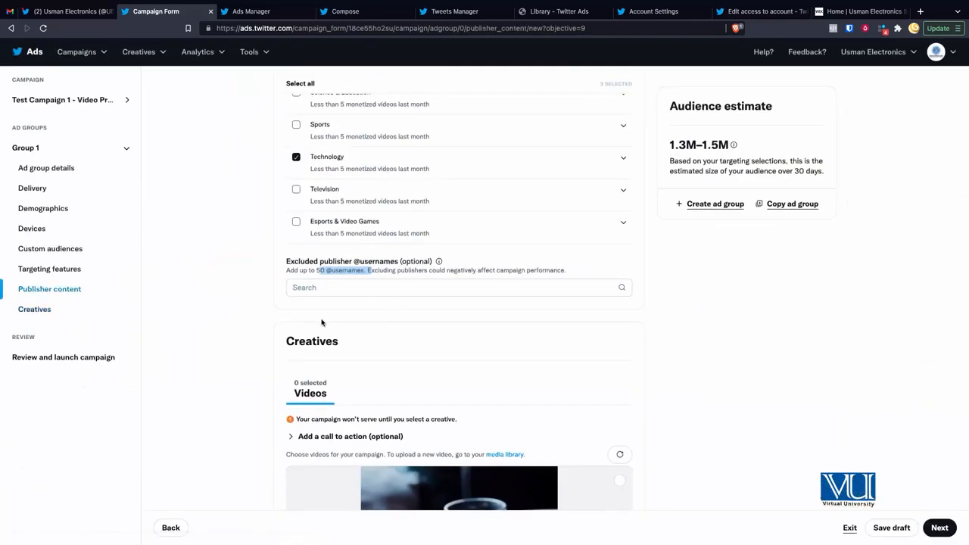
Step: Select Usman Electronics - Promo.mp4 as the creative and expand the call-to-action options
{"action": "scroll", "coordinate": [322, 324], "scroll_direction": "down", "scroll_amount": 1}
{"action": "scroll", "coordinate": [321, 323], "scroll_direction": "down", "scroll_amount": 4}
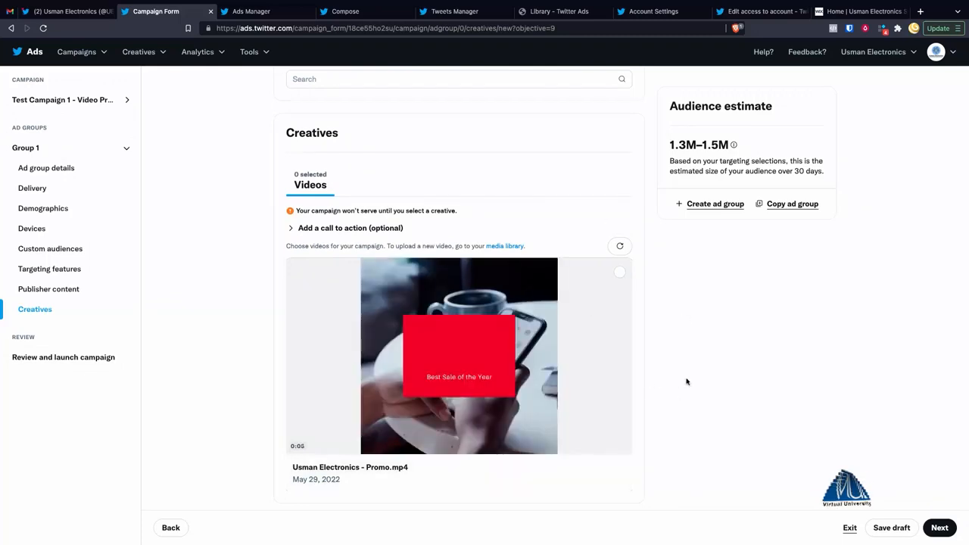
{"action": "scroll", "coordinate": [562, 374], "scroll_direction": "down", "scroll_amount": 1}
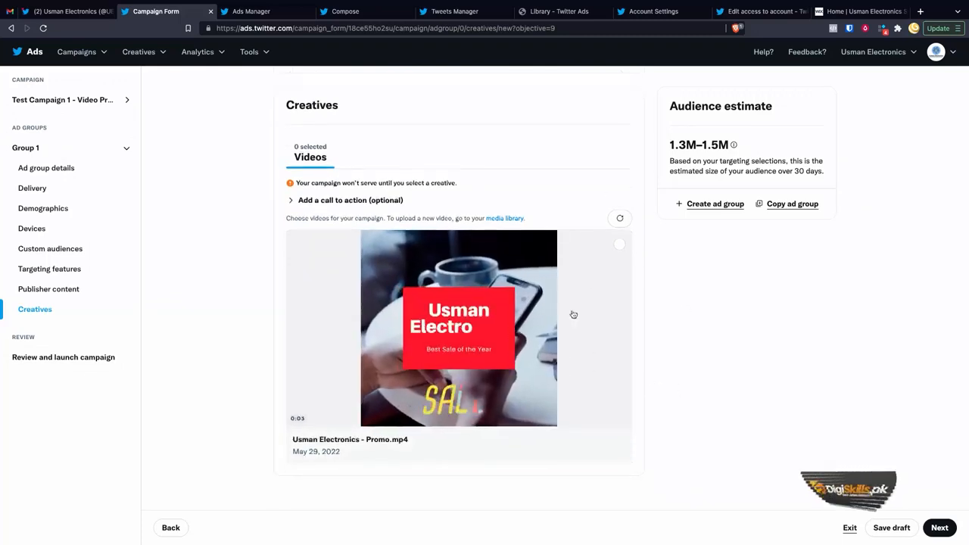
{"action": "left_click", "coordinate": [619, 244]}
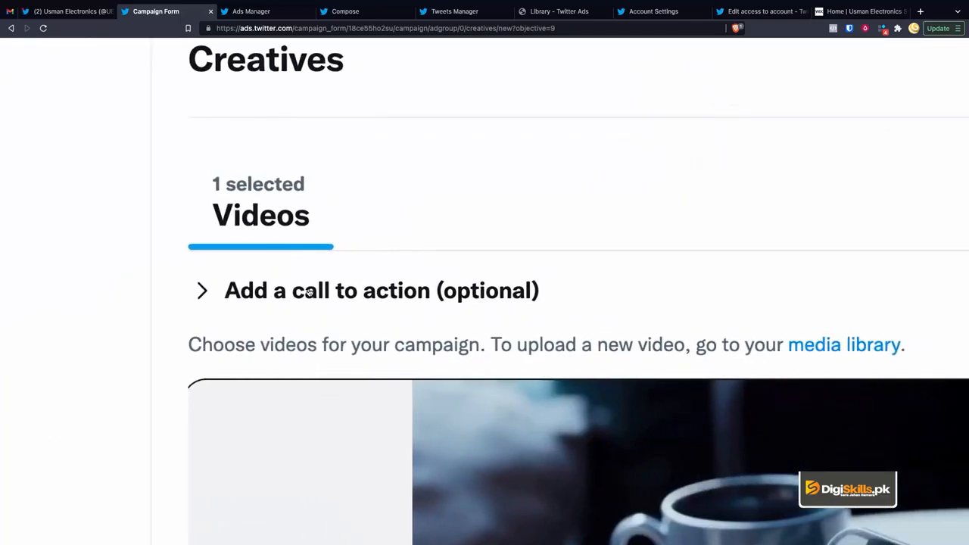
{"action": "left_click", "coordinate": [364, 295]}
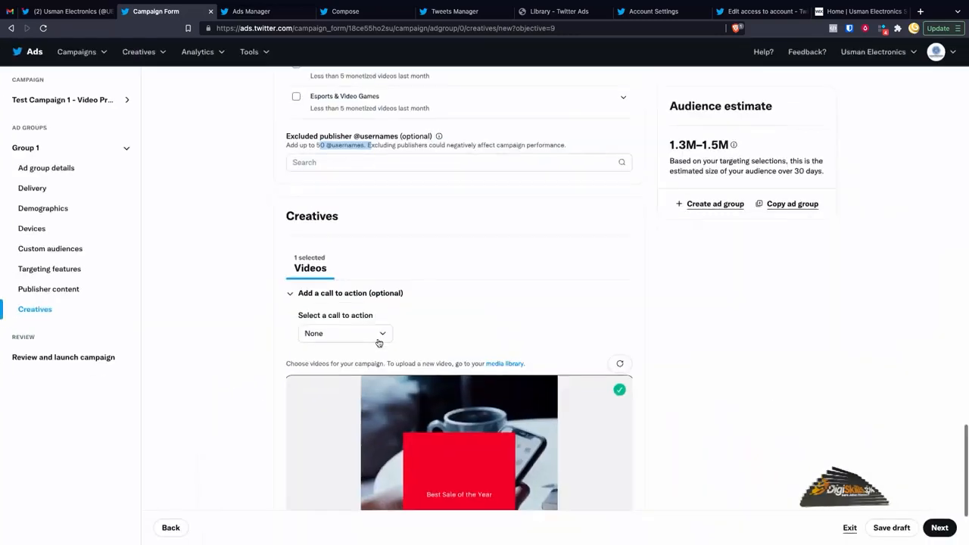
{"action": "left_click", "coordinate": [339, 338]}
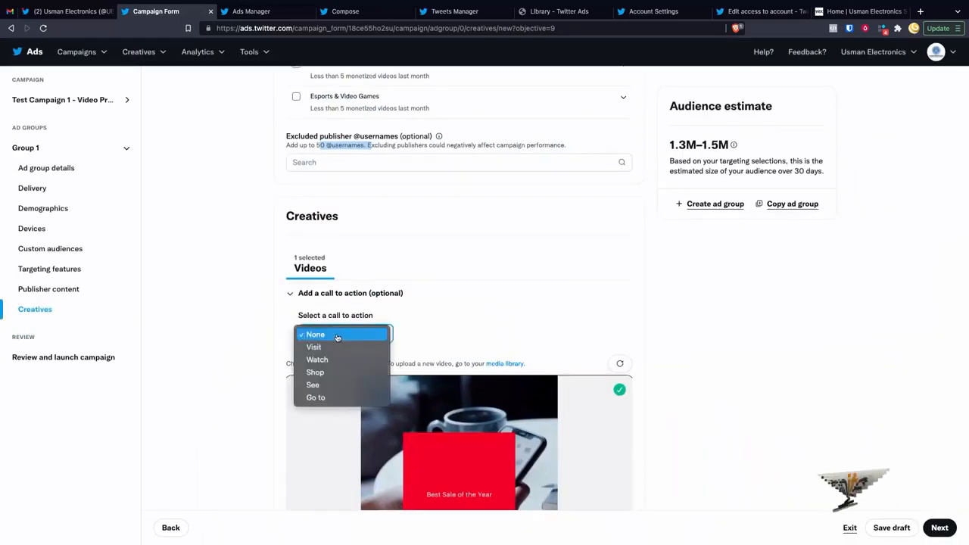
{"action": "left_click", "coordinate": [315, 373]}
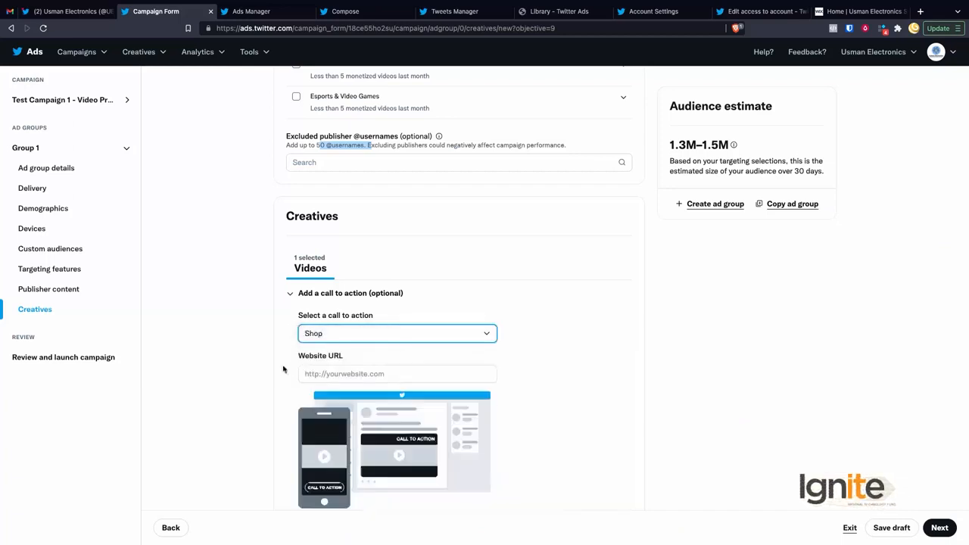
{"action": "left_click", "coordinate": [365, 375]}
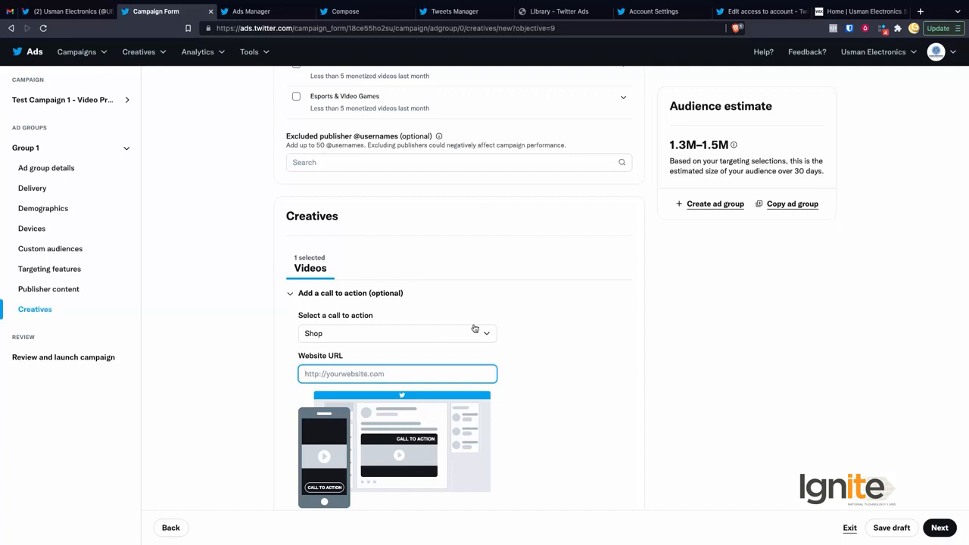
{"action": "left_click", "coordinate": [857, 12]}
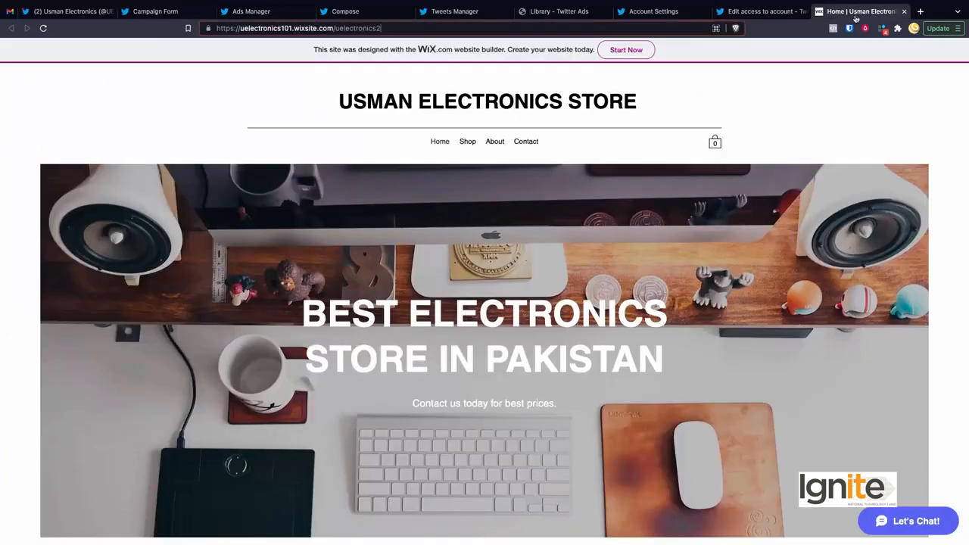
{"action": "left_click", "coordinate": [544, 32]}
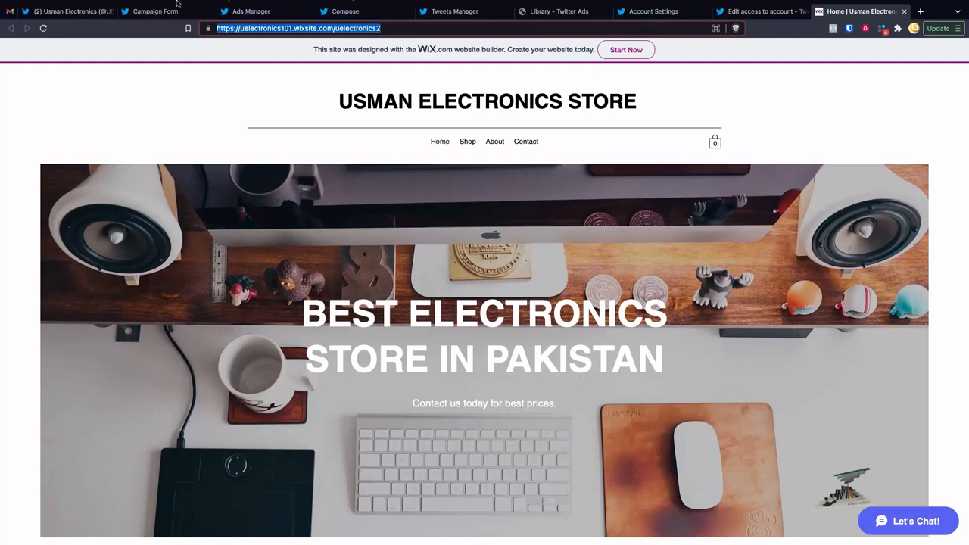
{"action": "left_click", "coordinate": [104, 37]}
{"action": "left_click", "coordinate": [157, 37]}
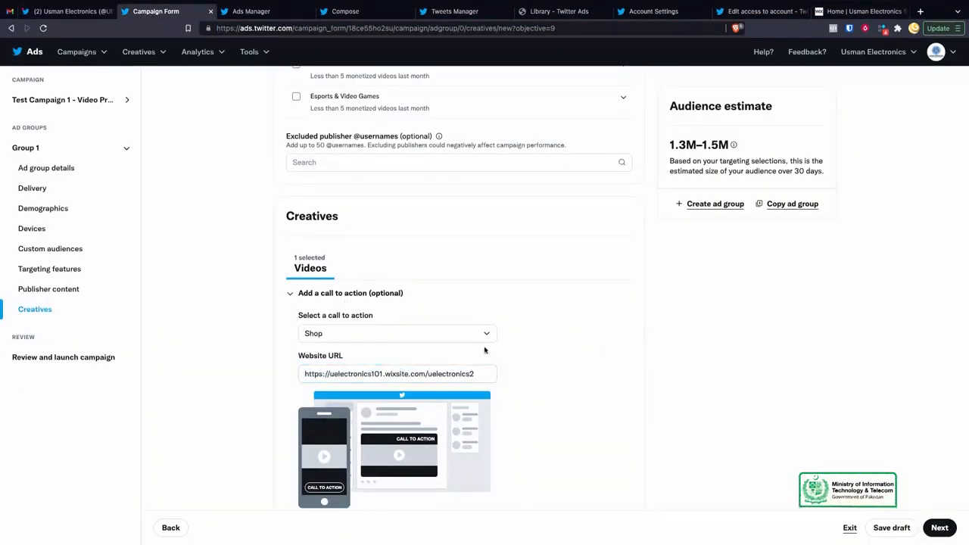
{"action": "scroll", "coordinate": [508, 396], "scroll_direction": "down", "scroll_amount": 5}
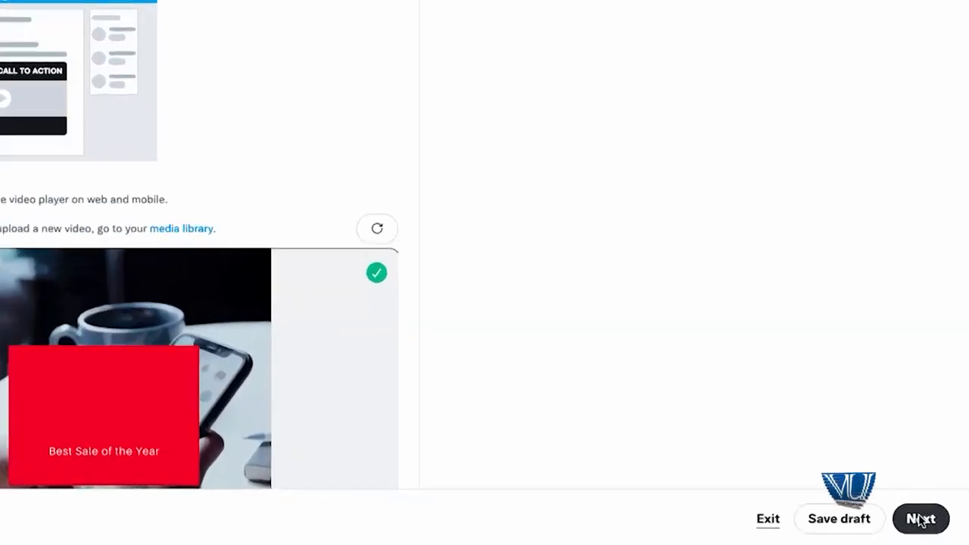
Step: Open Review and launch campaign and look over the campaign, ad group, targeting and creative summaries
{"action": "left_click", "coordinate": [939, 527]}
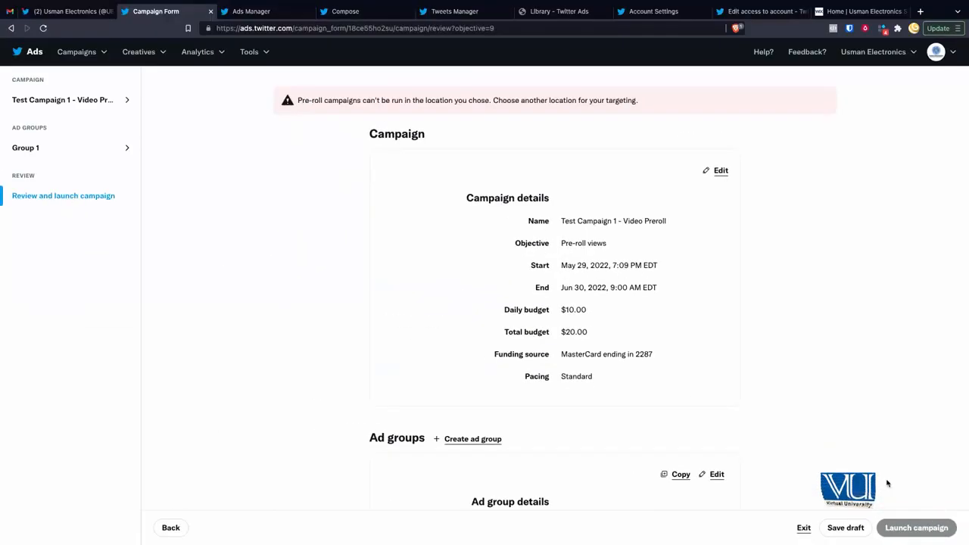
{"action": "scroll", "coordinate": [588, 278], "scroll_direction": "down", "scroll_amount": 7}
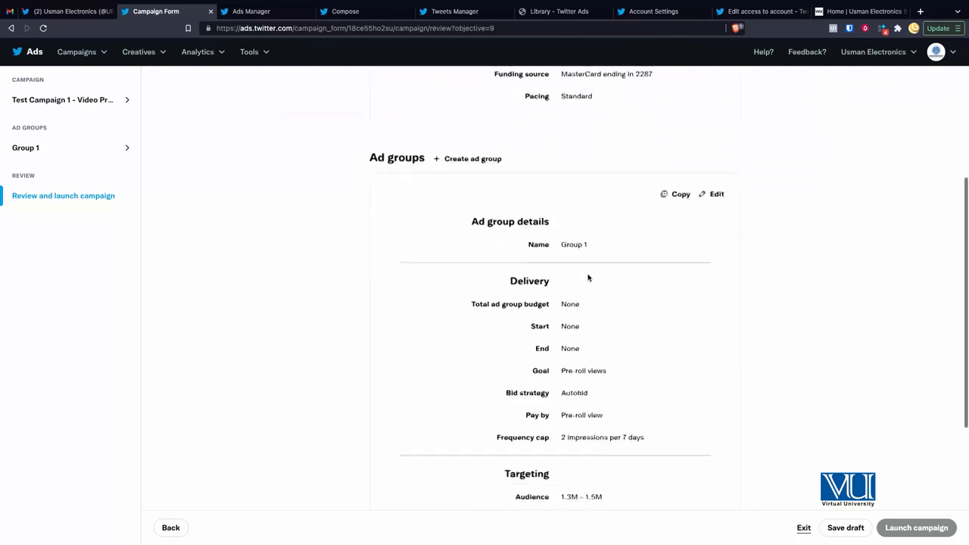
{"action": "scroll", "coordinate": [588, 278], "scroll_direction": "up", "scroll_amount": 10}
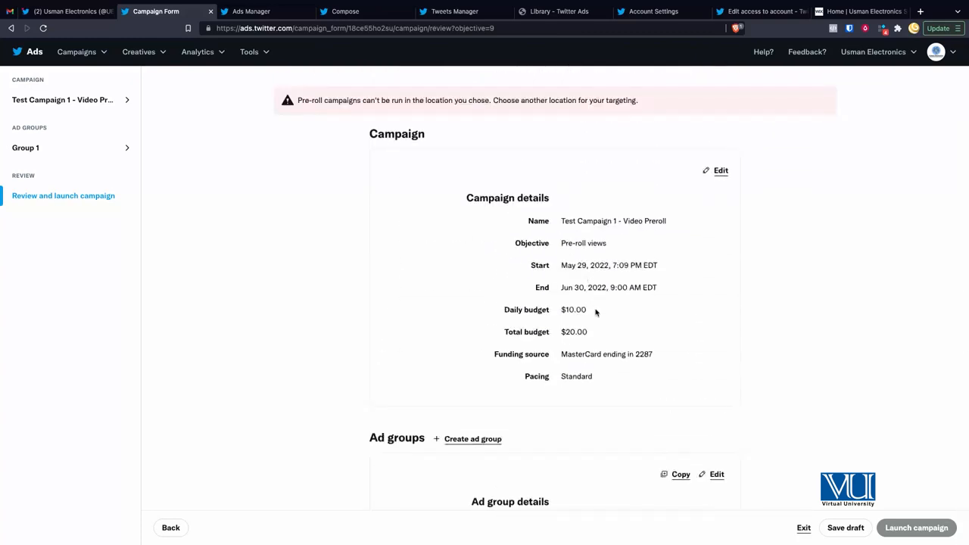
{"action": "scroll", "coordinate": [595, 312], "scroll_direction": "down", "scroll_amount": 5}
{"action": "scroll", "coordinate": [595, 312], "scroll_direction": "up", "scroll_amount": 4}
{"action": "scroll", "coordinate": [595, 312], "scroll_direction": "up", "scroll_amount": 2}
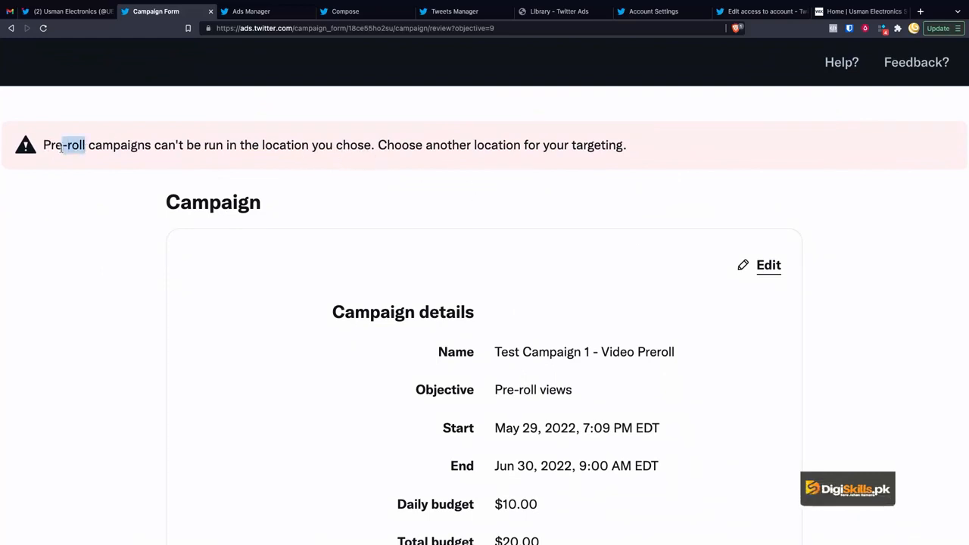
{"action": "key", "text": "ctrl+0"}
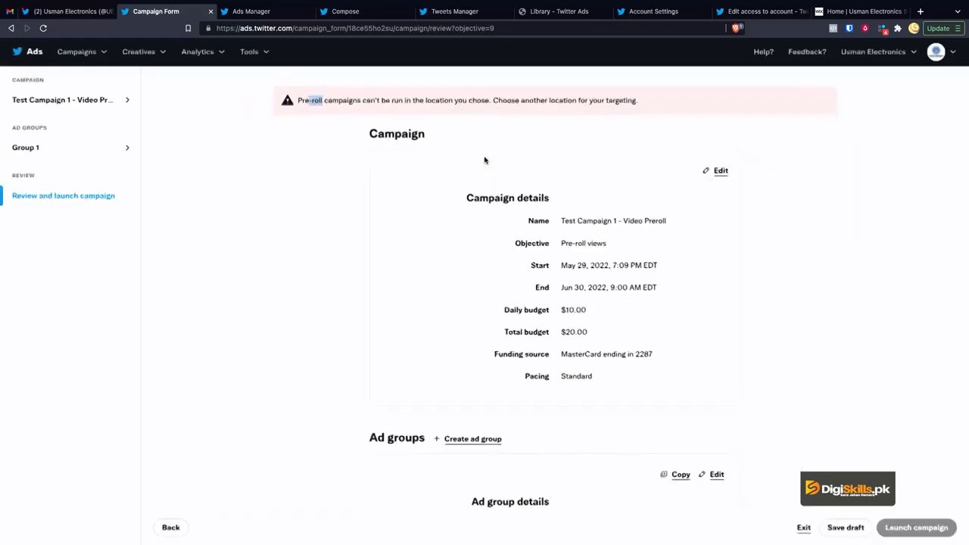
{"action": "scroll", "coordinate": [577, 184], "scroll_direction": "down", "scroll_amount": 1}
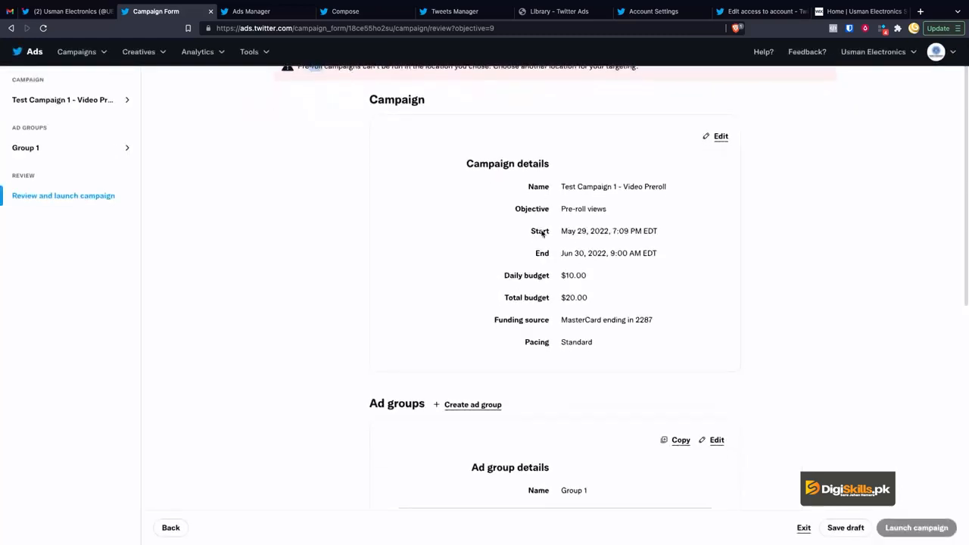
{"action": "scroll", "coordinate": [598, 413], "scroll_direction": "down", "scroll_amount": 1}
{"action": "scroll", "coordinate": [920, 536], "scroll_direction": "up", "scroll_amount": 5}
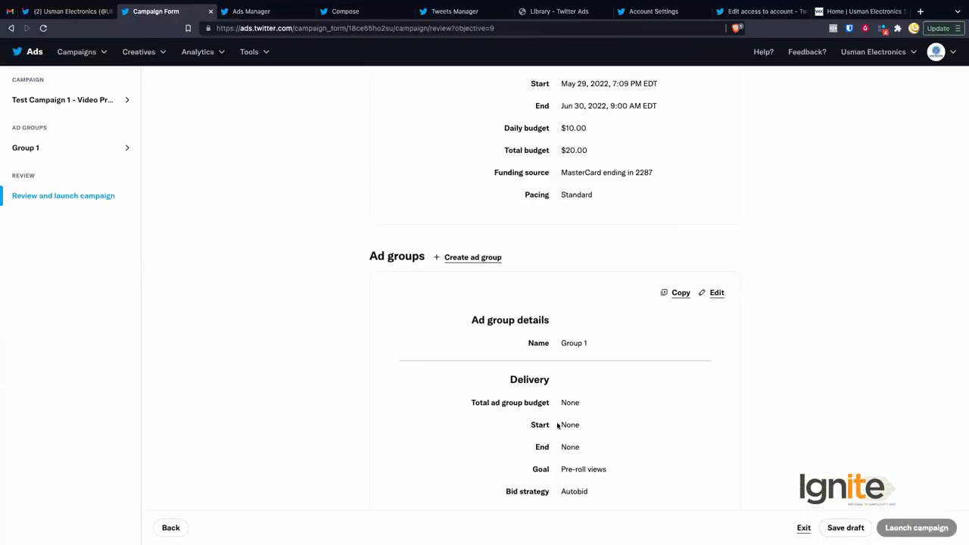
{"action": "scroll", "coordinate": [564, 400], "scroll_direction": "down", "scroll_amount": 4}
{"action": "scroll", "coordinate": [565, 400], "scroll_direction": "up", "scroll_amount": 7}
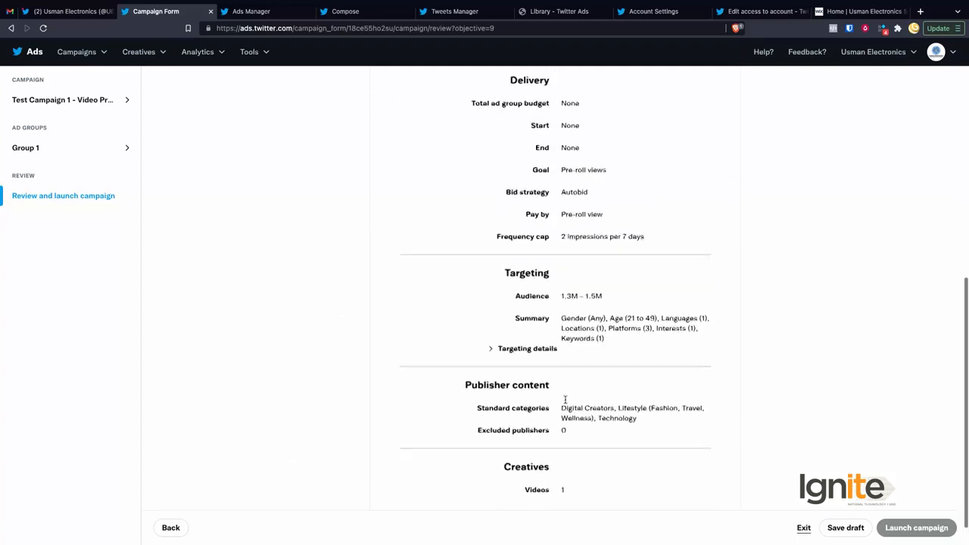